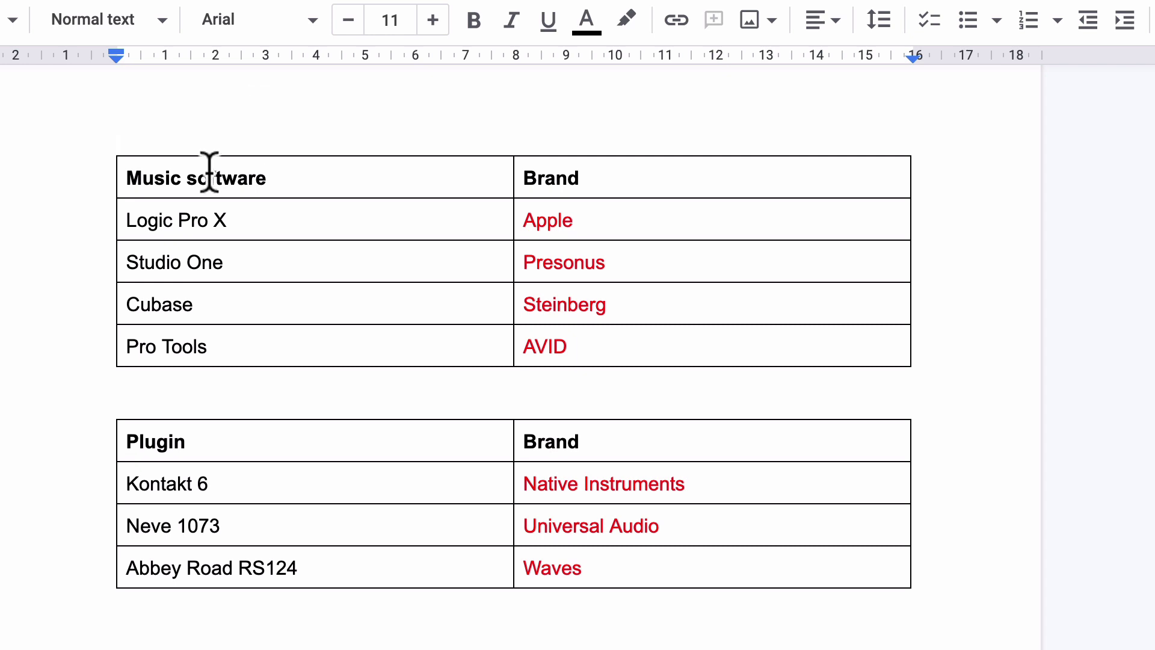
In Google Docs, select cells of the Music software table: the header, the Brand cell and Apple.
{"action": "left_click_drag", "start_coordinate": [127, 175], "coordinate": [606, 178]}
{"action": "left_click", "coordinate": [164, 178]}
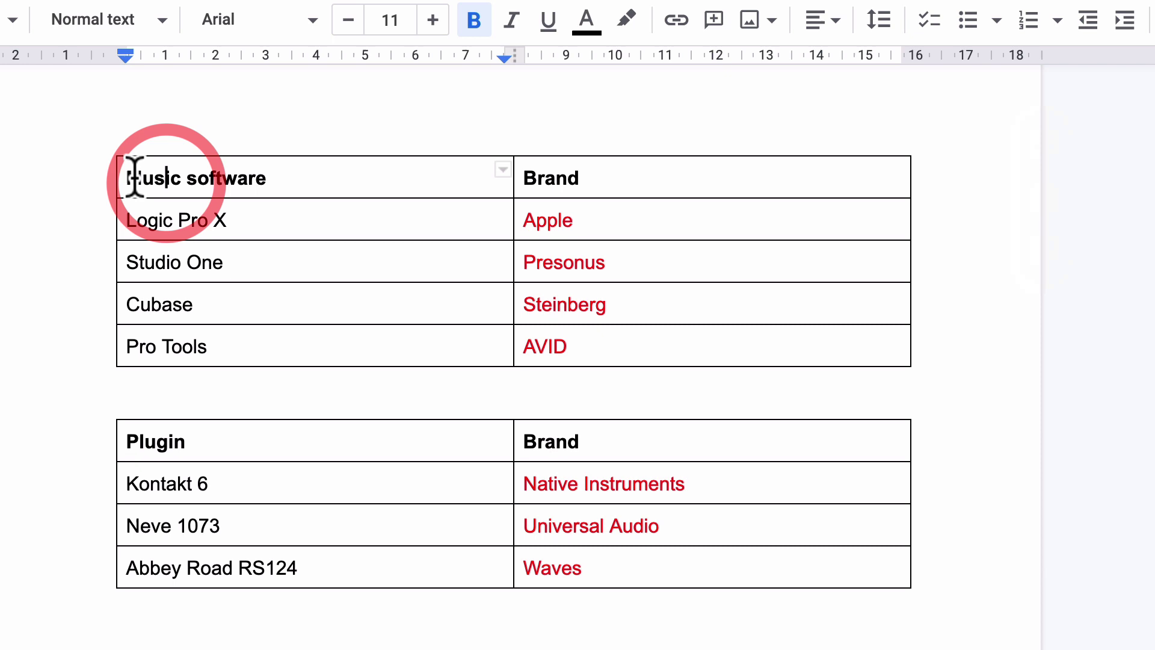
{"action": "left_click_drag", "start_coordinate": [126, 175], "coordinate": [261, 178]}
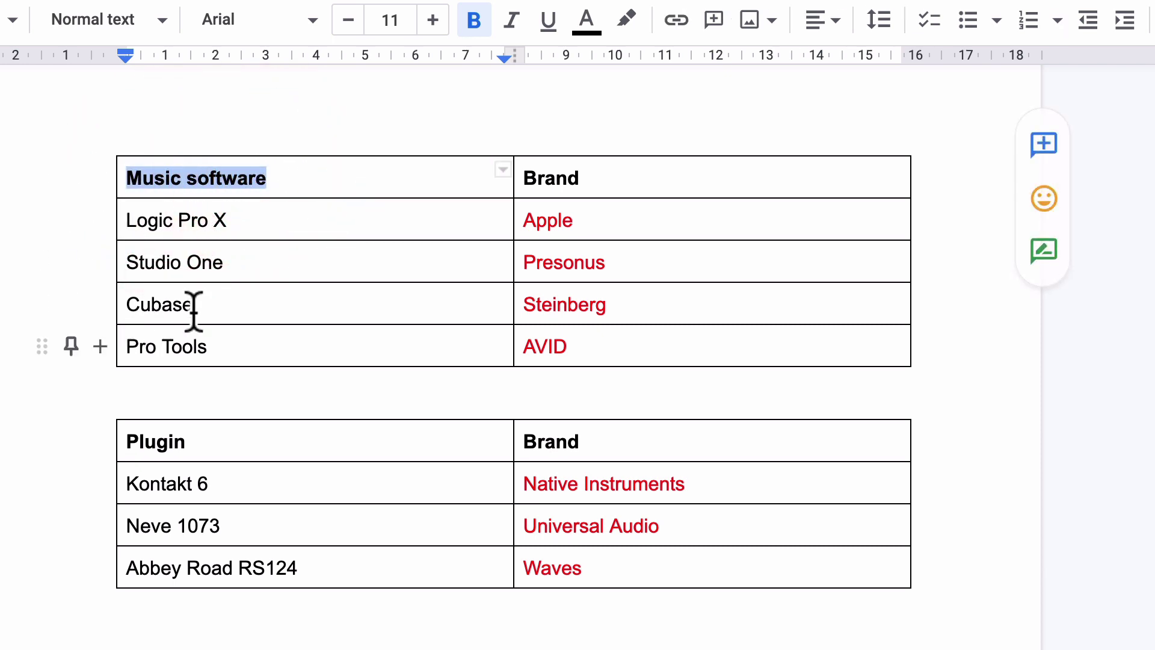
{"action": "left_click", "coordinate": [554, 175]}
{"action": "double_click", "coordinate": [548, 223]}
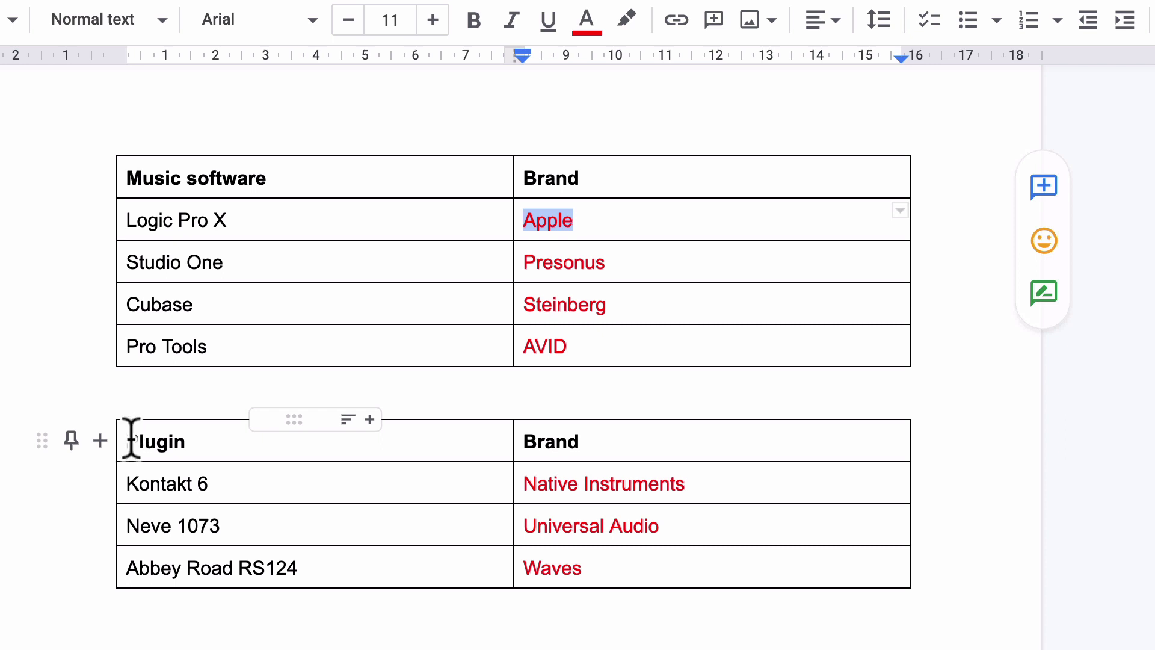
Select parts of the Plugin table, then select both brand tables to copy them.
{"action": "left_click_drag", "start_coordinate": [127, 441], "coordinate": [603, 445]}
{"action": "left_click", "coordinate": [603, 445]}
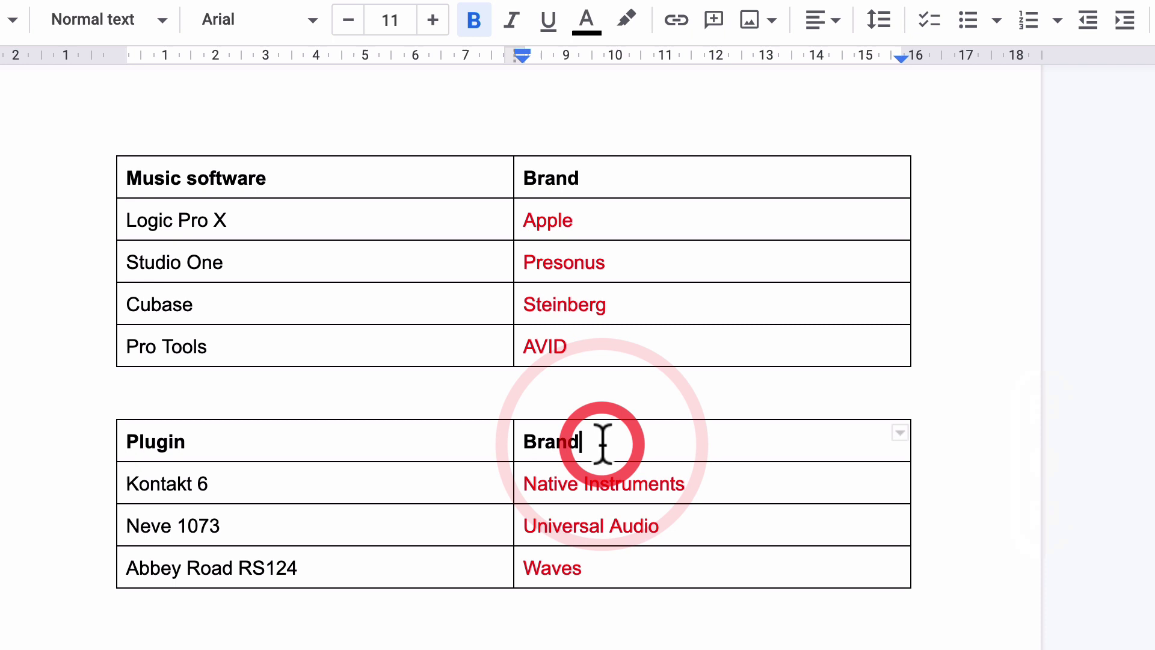
{"action": "left_click_drag", "start_coordinate": [126, 482], "coordinate": [593, 544]}
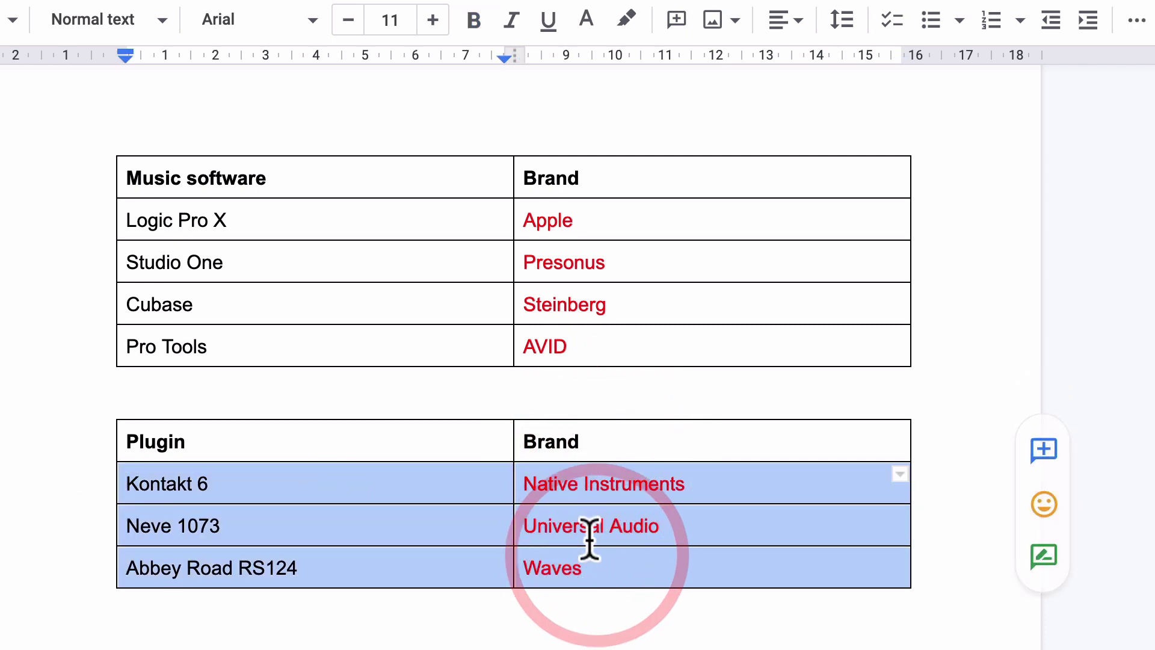
{"action": "left_click", "coordinate": [265, 480]}
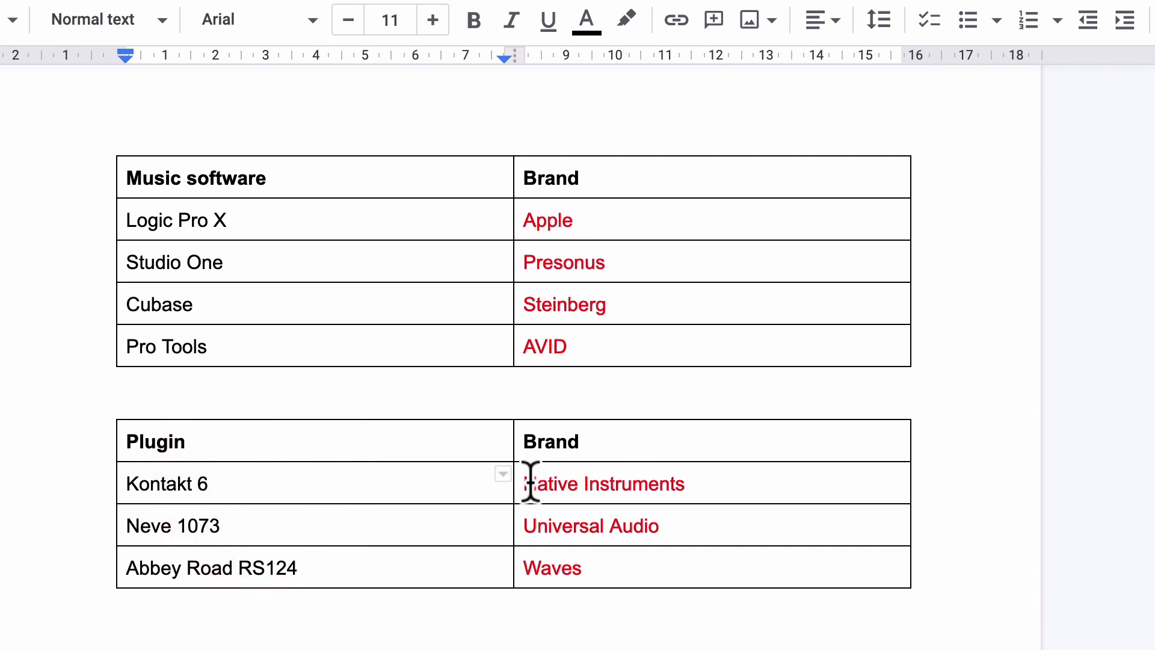
{"action": "left_click_drag", "start_coordinate": [527, 483], "coordinate": [710, 481]}
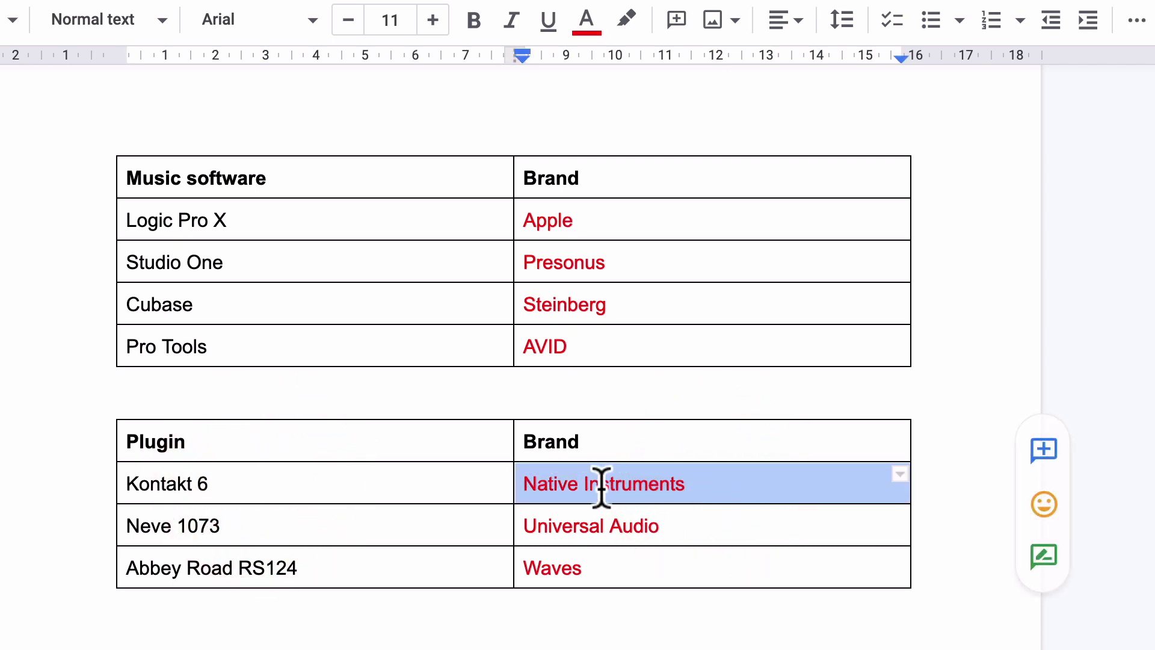
{"action": "left_click", "coordinate": [451, 484]}
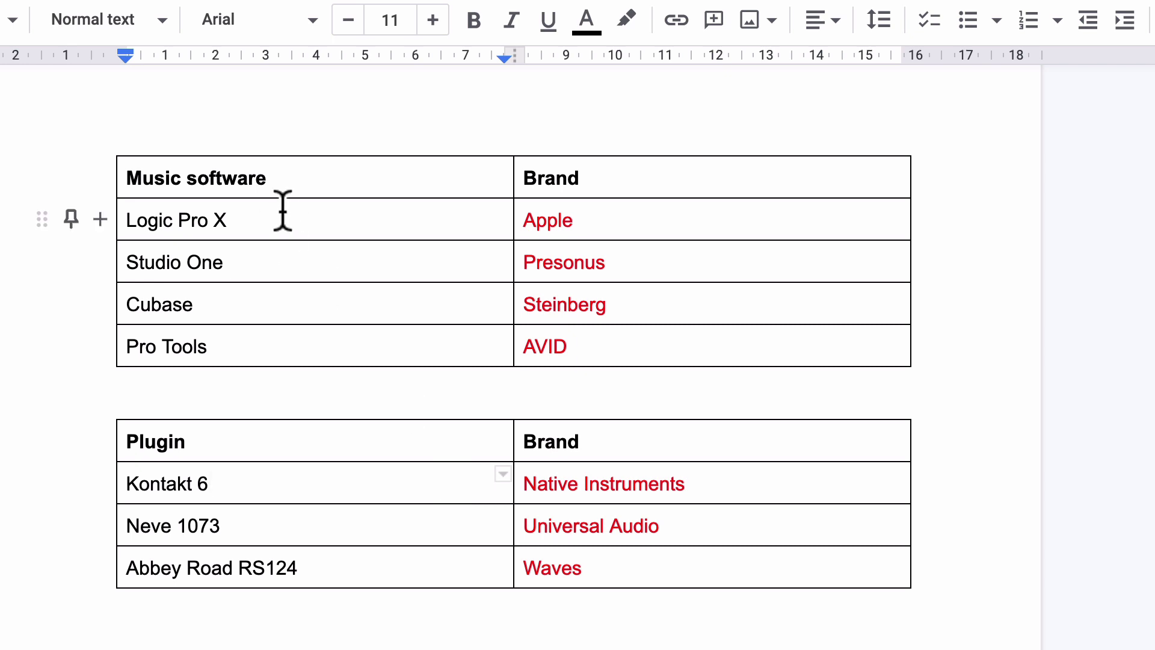
{"action": "left_click_drag", "start_coordinate": [150, 158], "coordinate": [557, 567]}
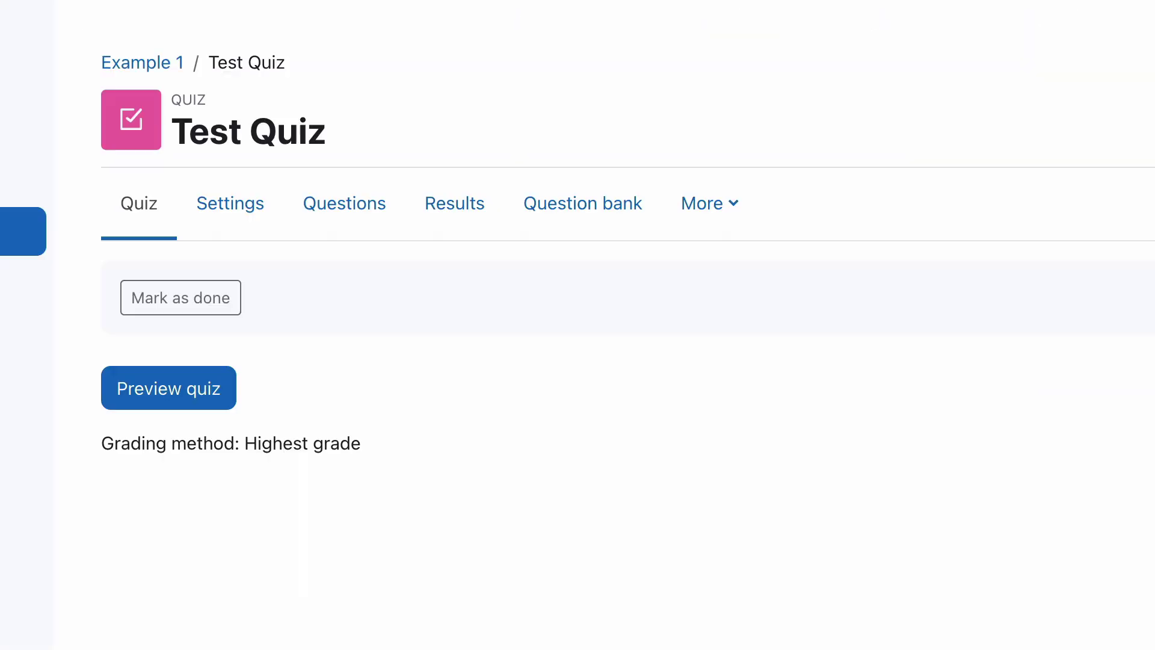
From the quiz's Questions page, add a new question of type Select missing words.
{"action": "left_click", "coordinate": [342, 186]}
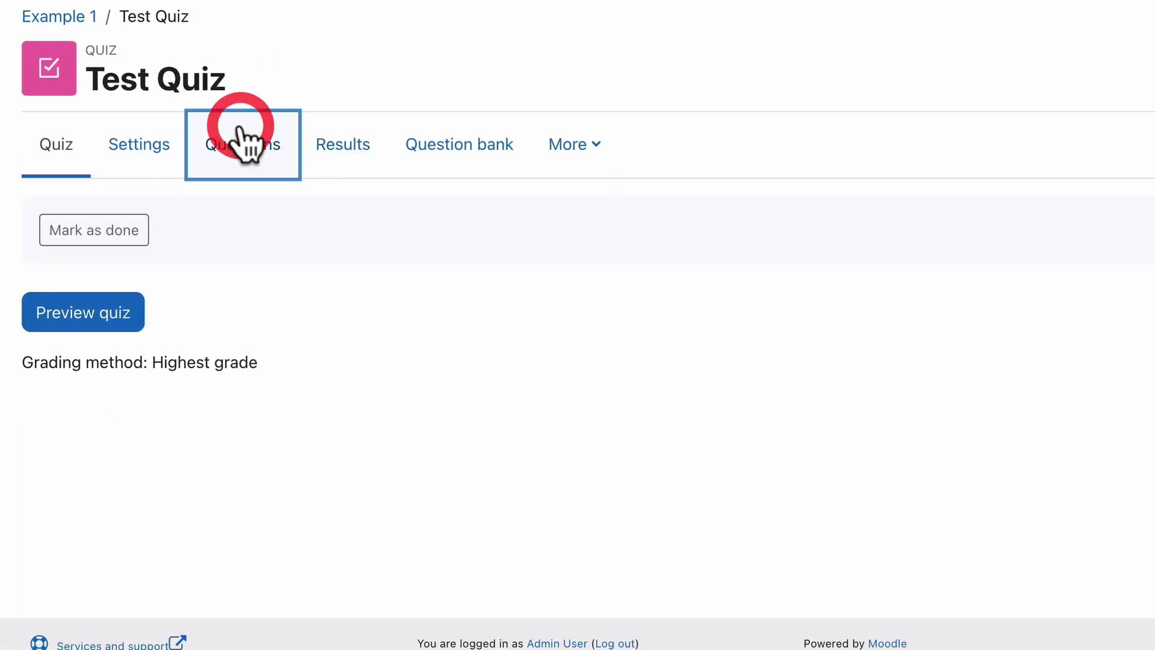
{"action": "scroll", "coordinate": [619, 214], "scroll_direction": "down", "scroll_amount": 5}
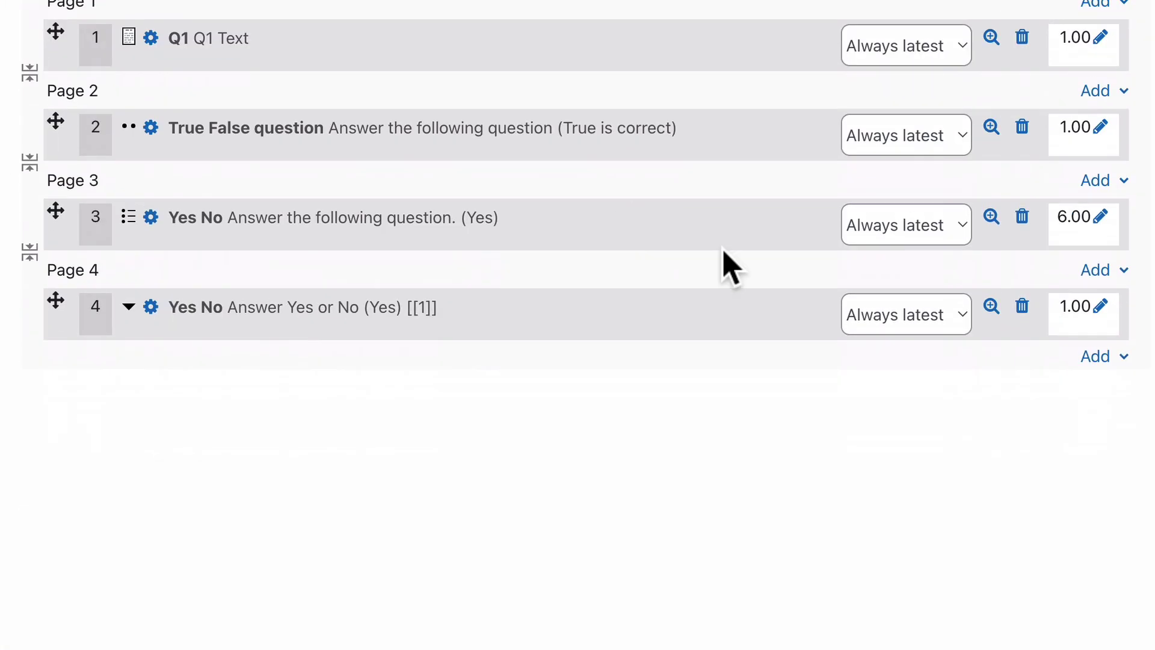
{"action": "left_click", "coordinate": [1120, 356]}
{"action": "left_click", "coordinate": [1024, 406]}
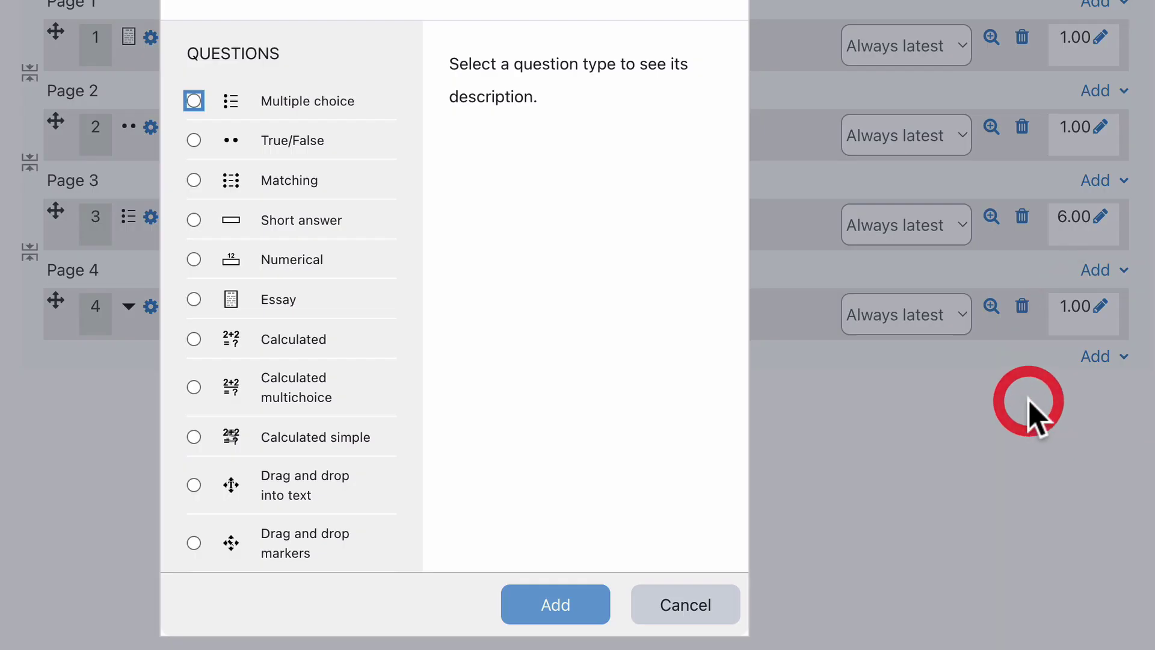
{"action": "scroll", "coordinate": [352, 313], "scroll_direction": "down", "scroll_amount": 5}
{"action": "left_click", "coordinate": [294, 453]}
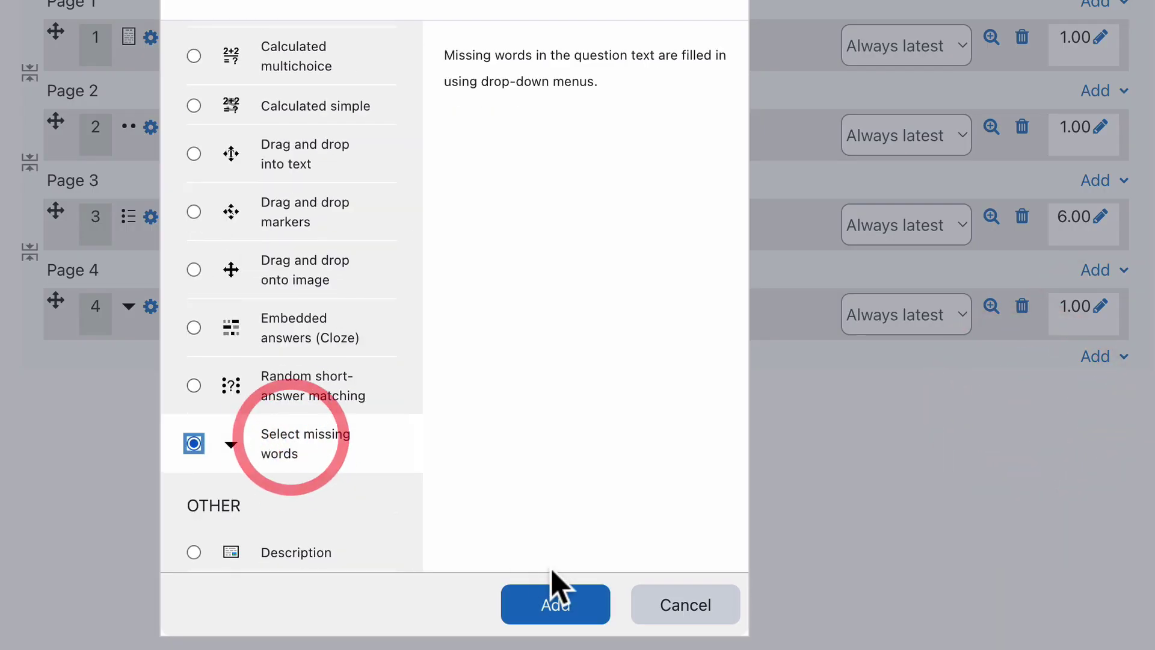
{"action": "left_click", "coordinate": [543, 605]}
{"action": "scroll", "coordinate": [436, 463], "scroll_direction": "down", "scroll_amount": 4}
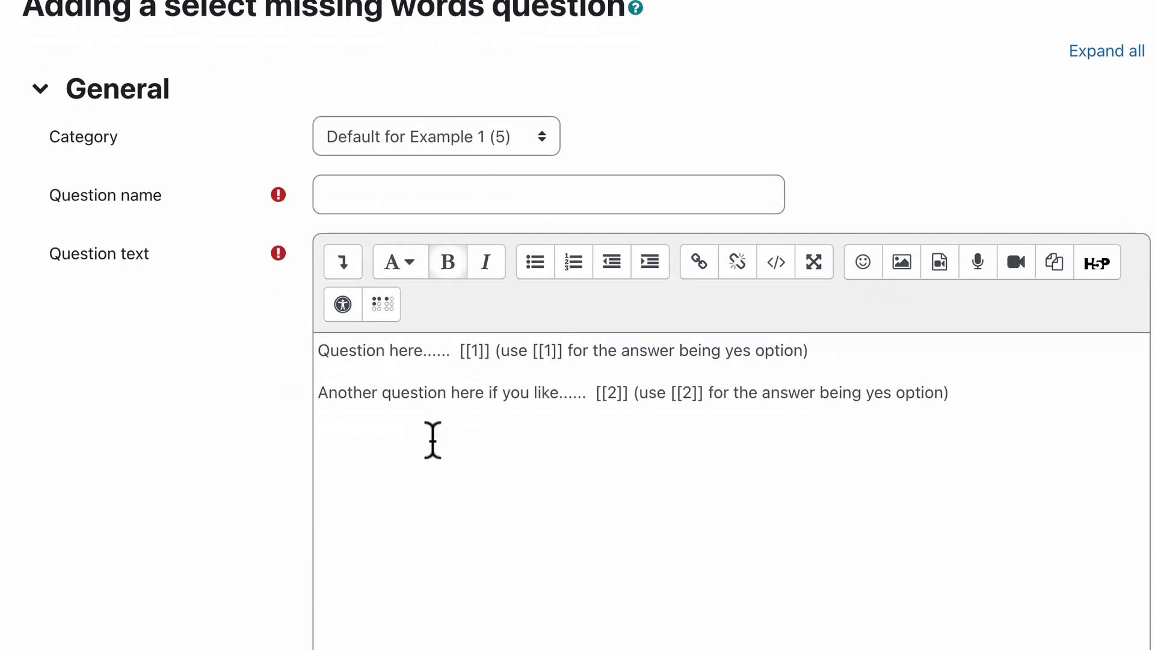
Name the question Q1 and replace the placeholder question text with the pasted brand tables.
{"action": "left_click", "coordinate": [398, 188]}
{"action": "type", "text": "Q1"}
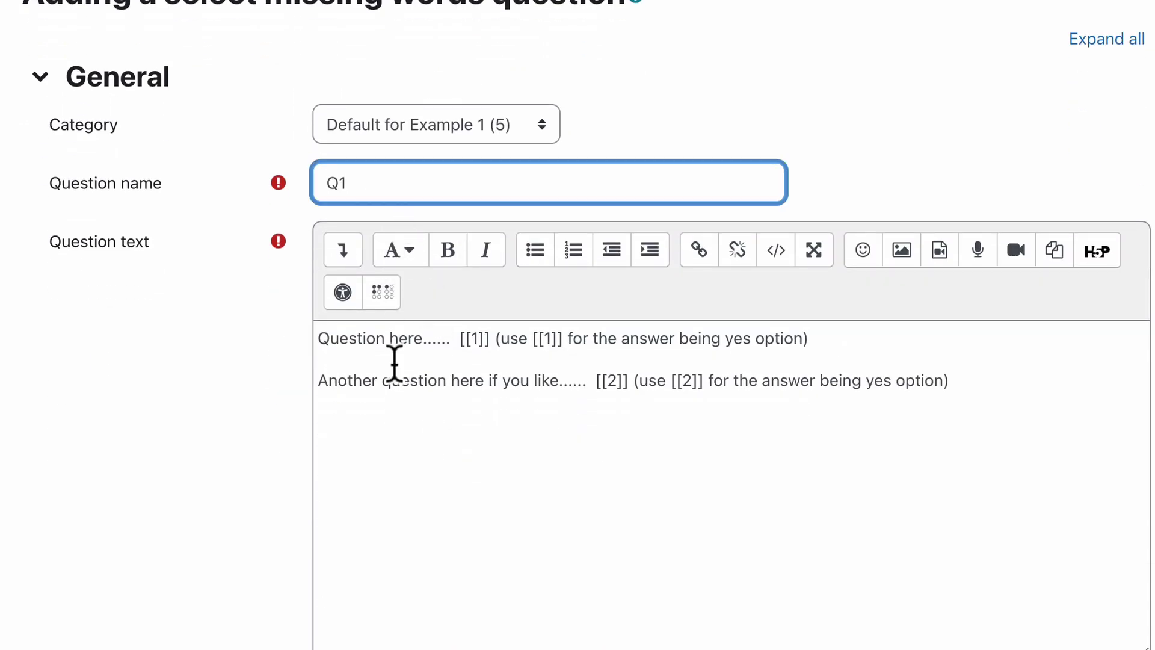
{"action": "left_click", "coordinate": [395, 363]}
{"action": "key", "text": "super+a"}
{"action": "key", "text": "BackSpace"}
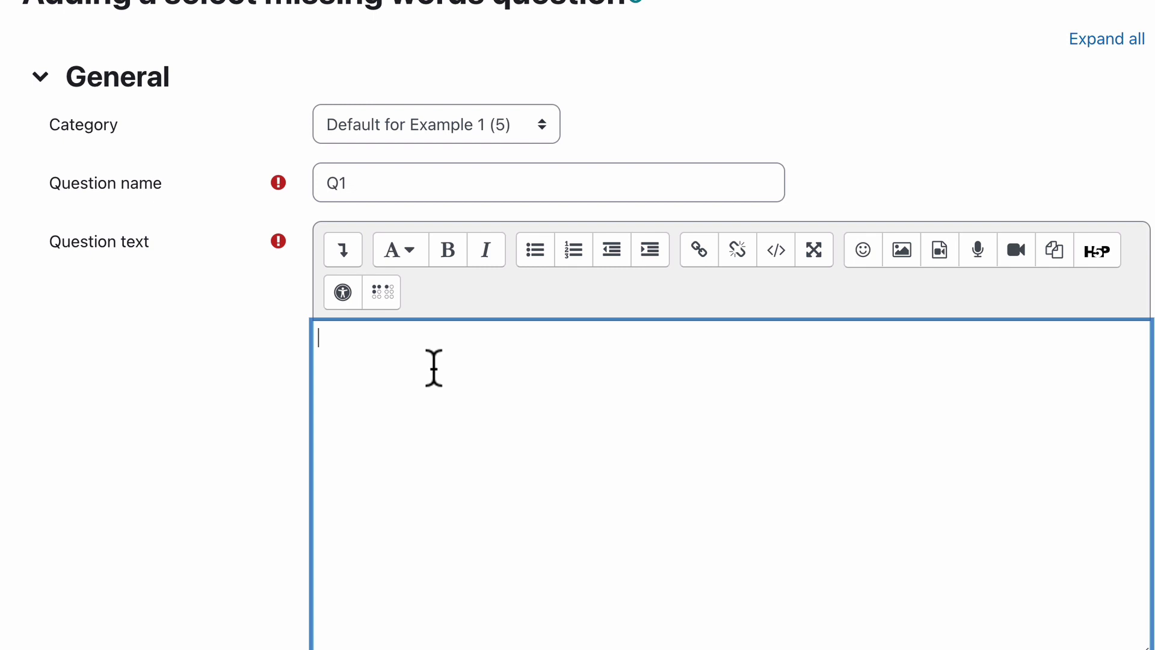
{"action": "key", "text": "super+v"}
{"action": "scroll", "coordinate": [454, 388], "scroll_direction": "down", "scroll_amount": 3}
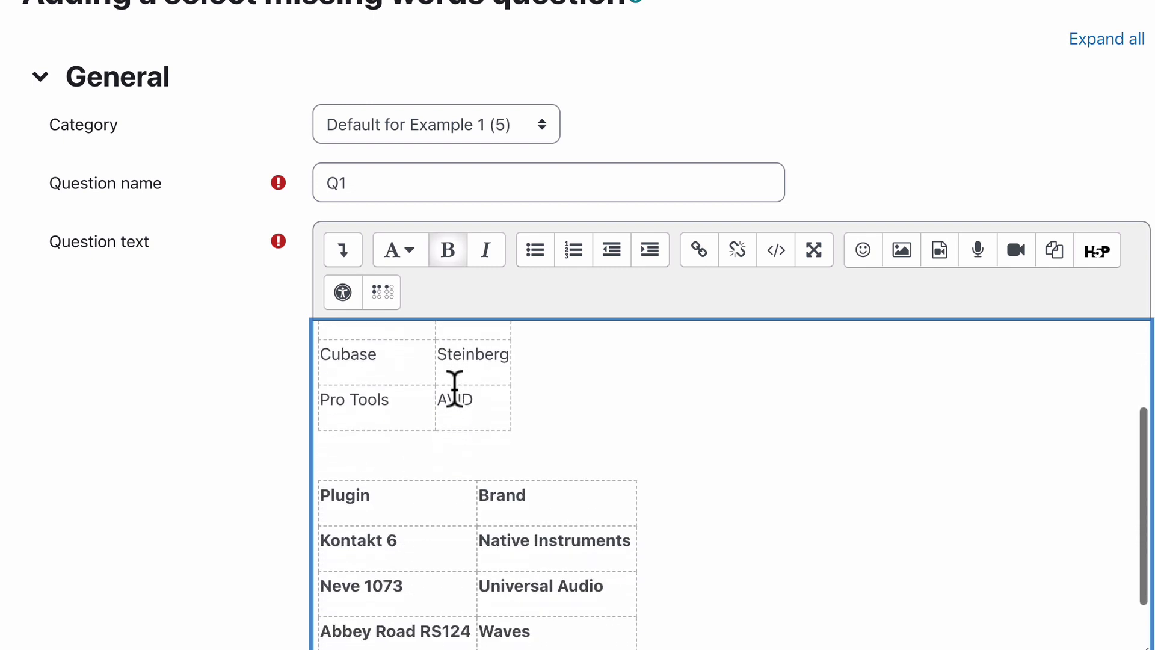
{"action": "scroll", "coordinate": [454, 388], "scroll_direction": "up", "scroll_amount": 3}
Bold the Music software header row and remove bold from the Plugin table's body rows.
{"action": "left_click_drag", "start_coordinate": [320, 351], "coordinate": [489, 351]}
{"action": "key", "text": "super+b"}
{"action": "scroll", "coordinate": [427, 439], "scroll_direction": "down", "scroll_amount": 3}
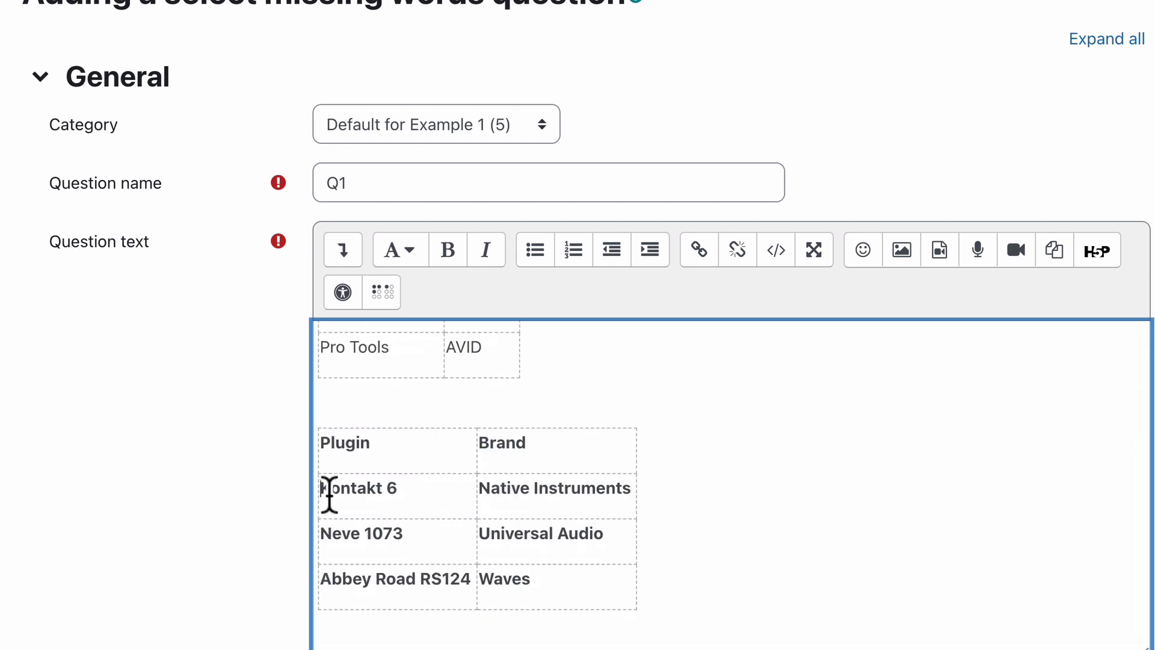
{"action": "left_click_drag", "start_coordinate": [329, 493], "coordinate": [536, 577]}
{"action": "key", "text": "super+b"}
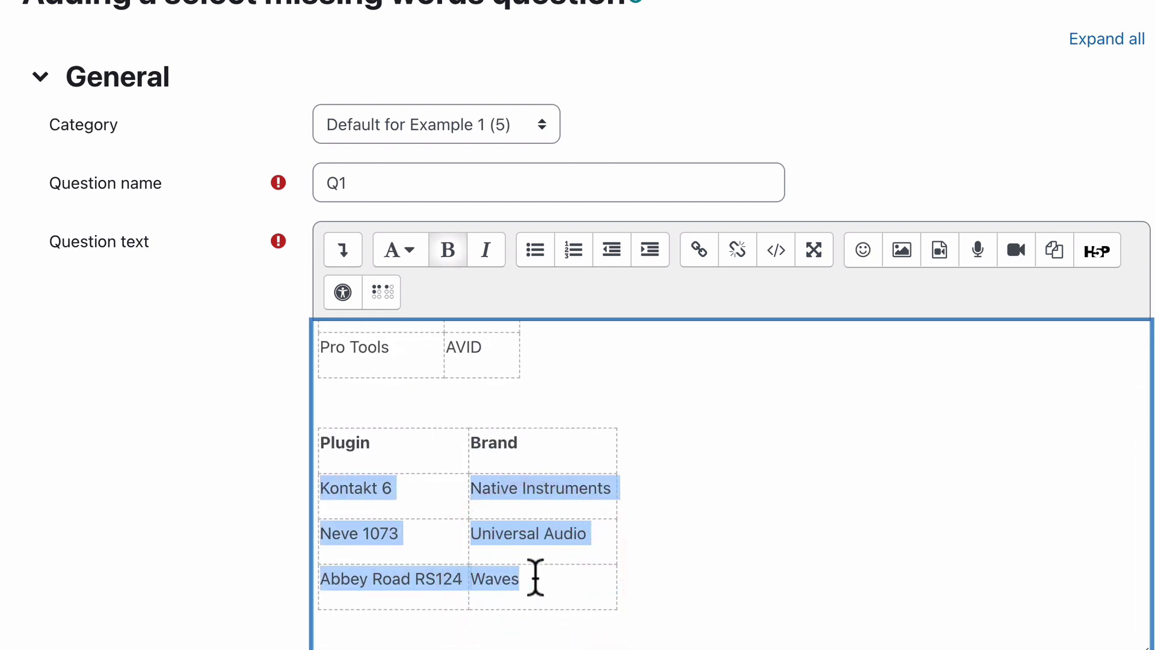
{"action": "scroll", "coordinate": [482, 528], "scroll_direction": "up", "scroll_amount": 5}
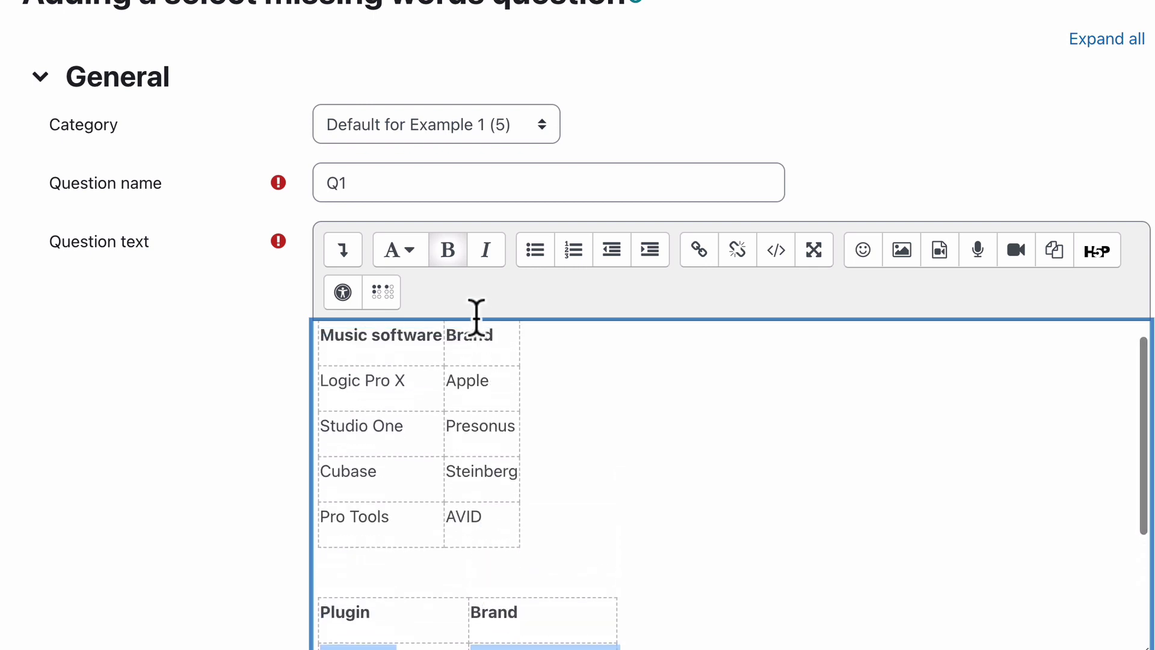
In the HTML source, give both tables the striped class "table table-striped".
{"action": "left_click", "coordinate": [343, 249]}
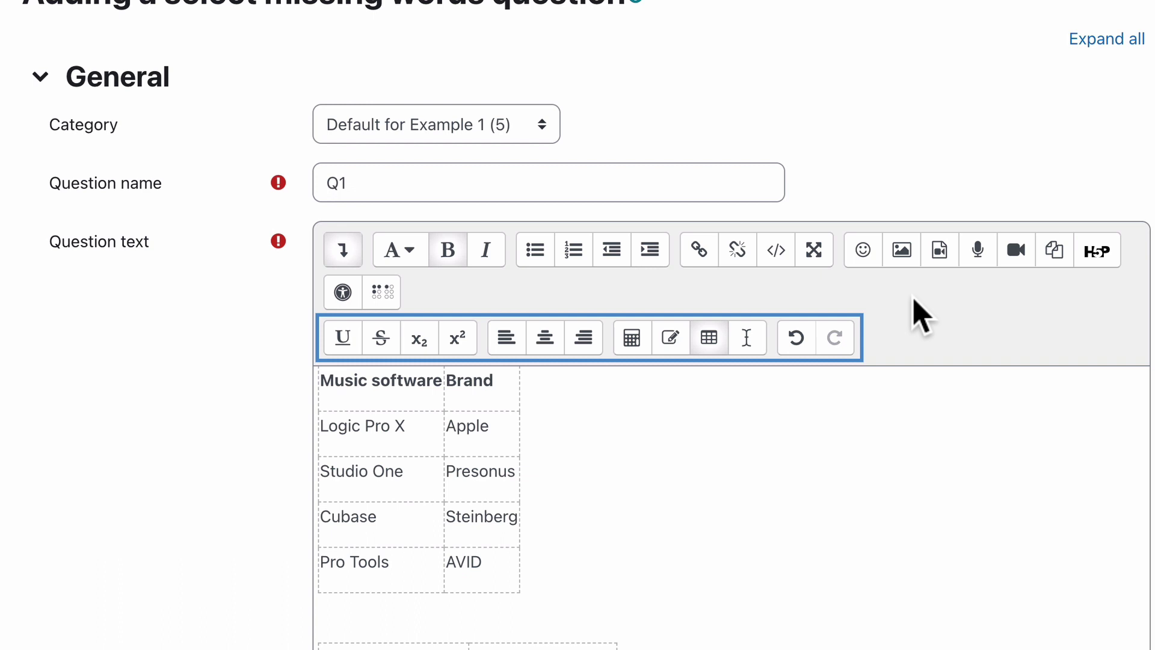
{"action": "left_click", "coordinate": [776, 250]}
{"action": "left_click", "coordinate": [447, 432]}
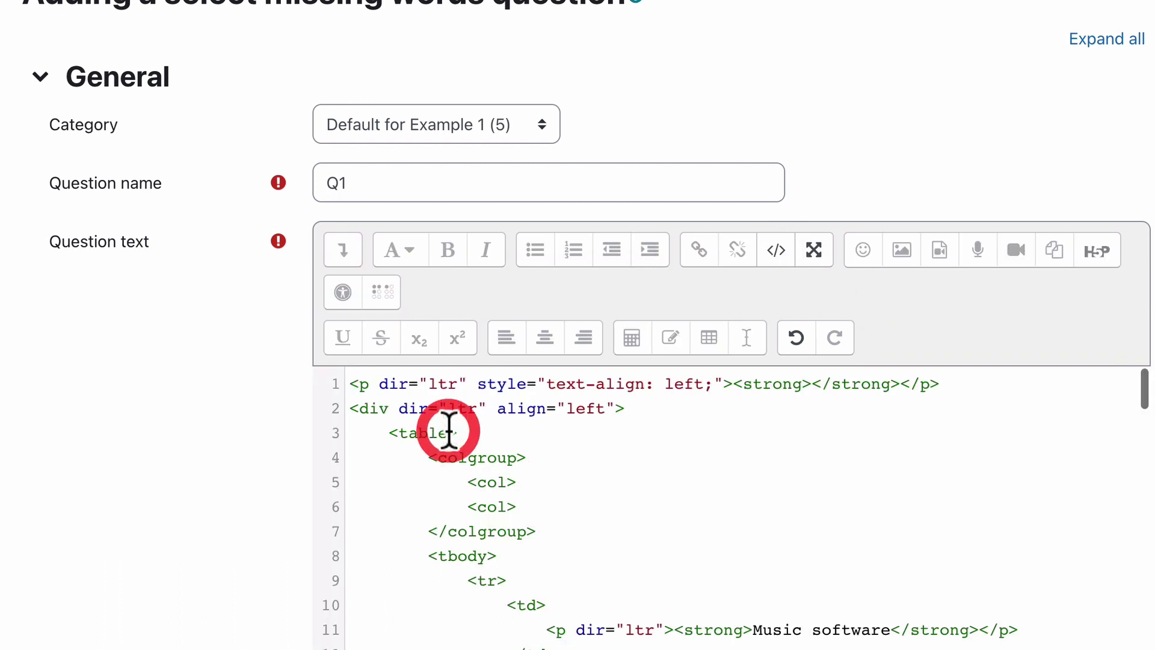
{"action": "type", "text": "class=\"tale table-striped"}
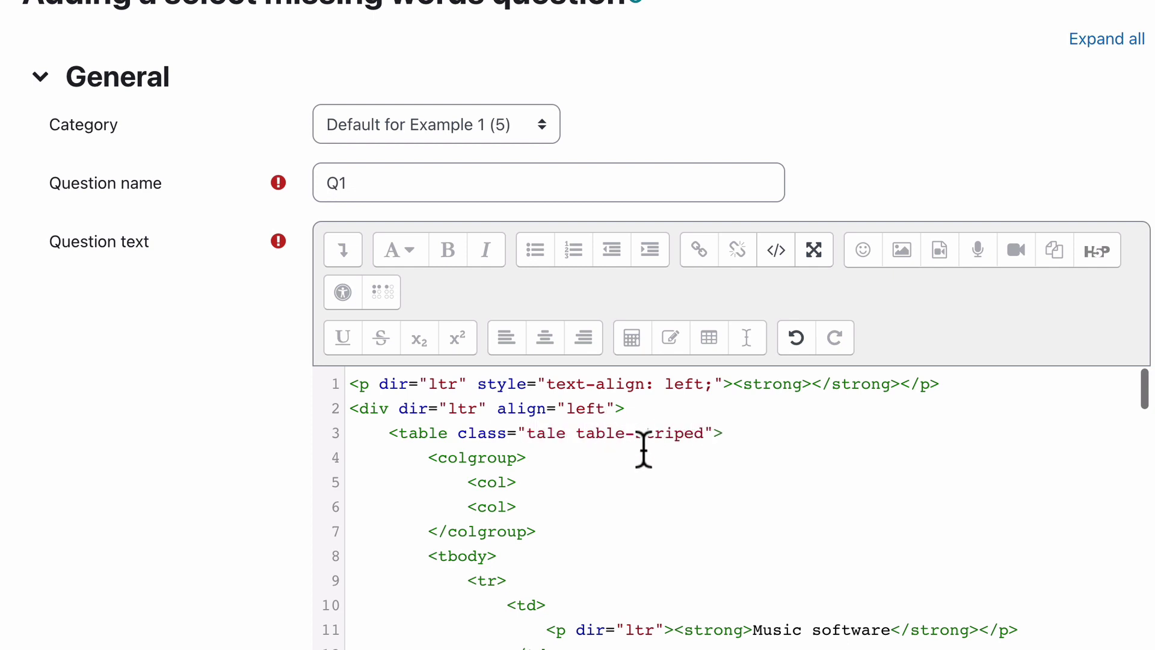
{"action": "left_click_drag", "start_coordinate": [743, 428], "coordinate": [389, 432]}
{"action": "key", "text": "super+c"}
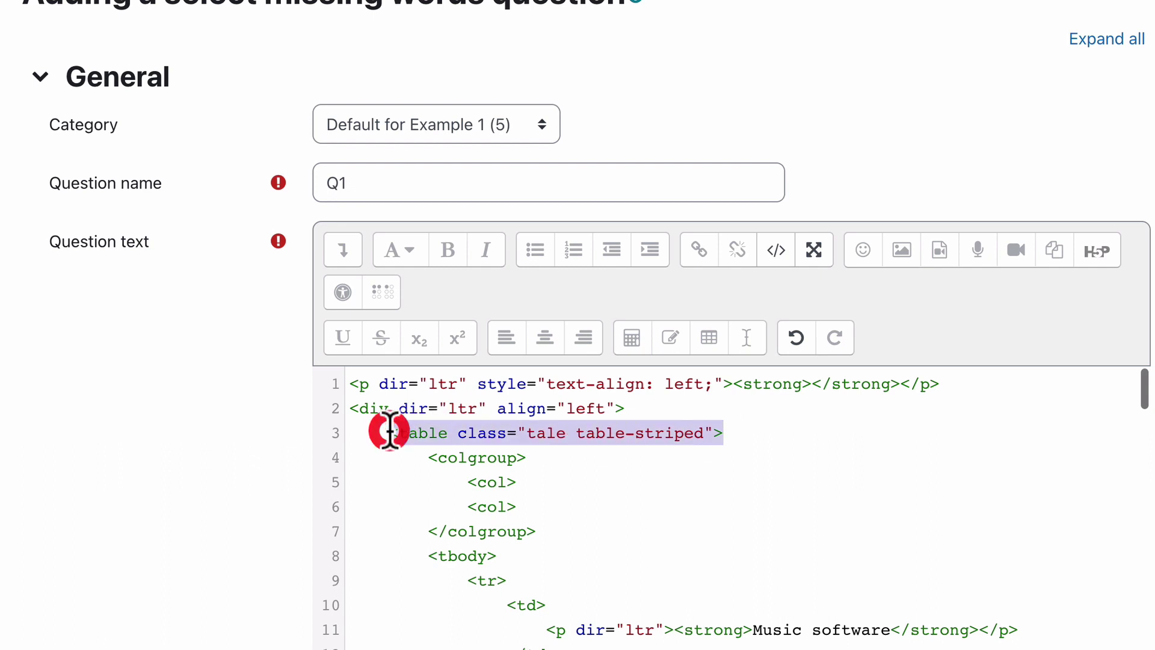
{"action": "scroll", "coordinate": [486, 478], "scroll_direction": "down", "scroll_amount": 15}
{"action": "scroll", "coordinate": [486, 478], "scroll_direction": "down", "scroll_amount": 5}
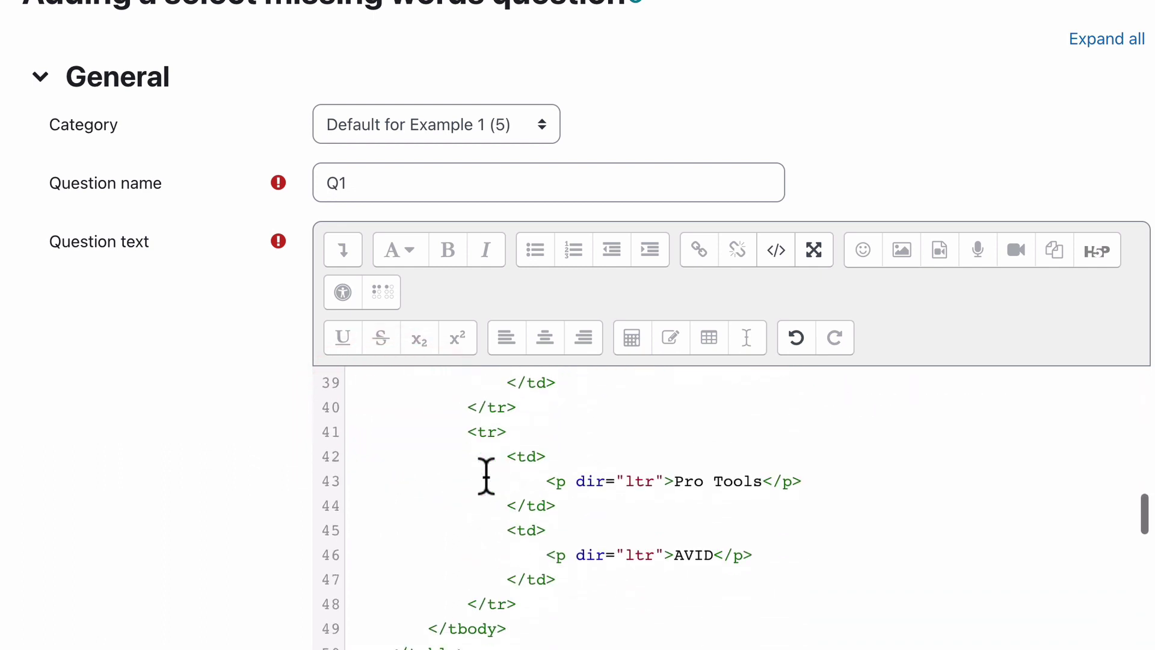
{"action": "scroll", "coordinate": [486, 478], "scroll_direction": "up", "scroll_amount": 2}
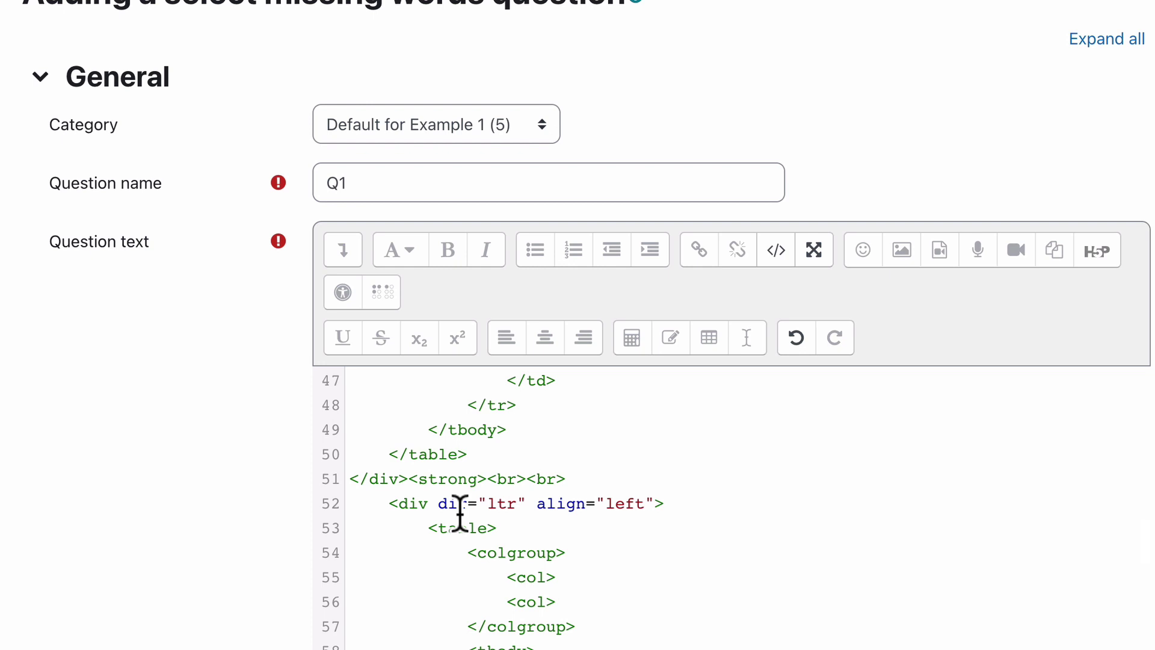
{"action": "left_click_drag", "start_coordinate": [499, 528], "coordinate": [419, 528]}
{"action": "key", "text": "super+v"}
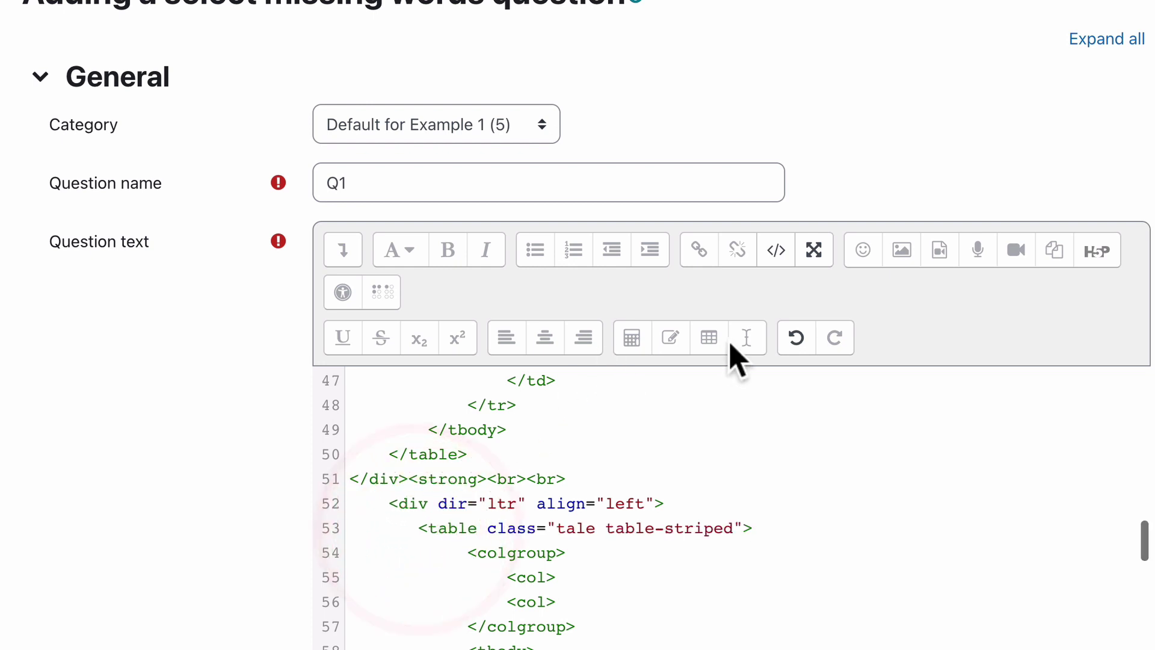
{"action": "left_click", "coordinate": [777, 251]}
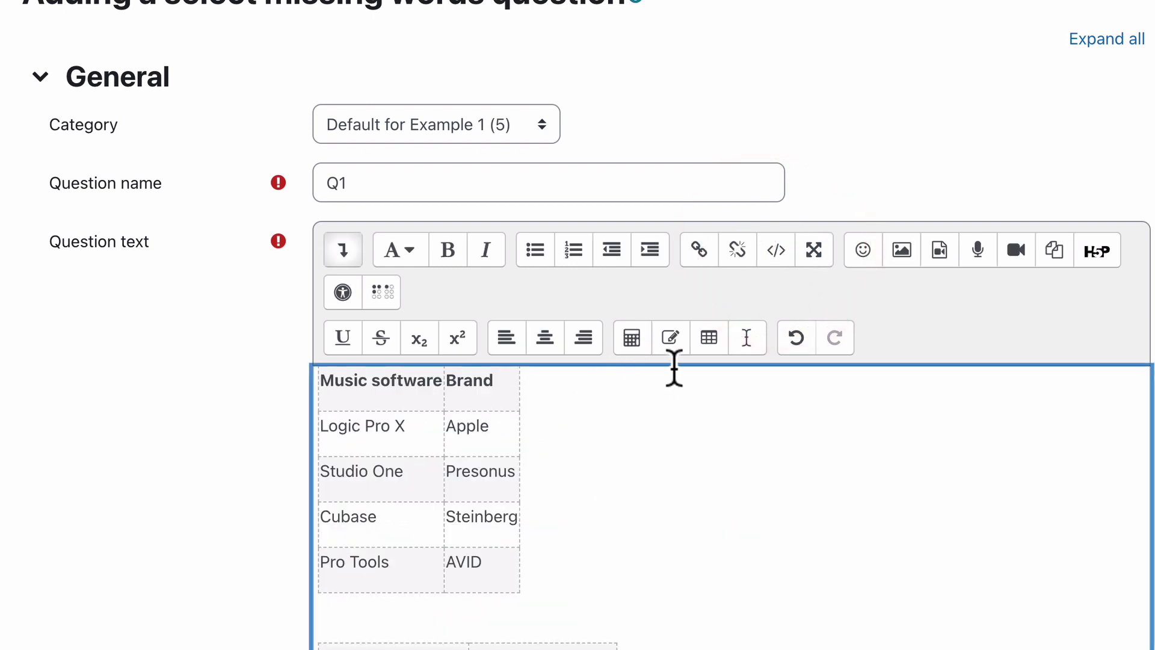
Delete the first table's colgroup block and correct the 'tale' typos to 'table'.
{"action": "left_click", "coordinate": [776, 249]}
{"action": "left_click_drag", "start_coordinate": [537, 519], "coordinate": [412, 452]}
{"action": "key", "text": "BackSpace"}
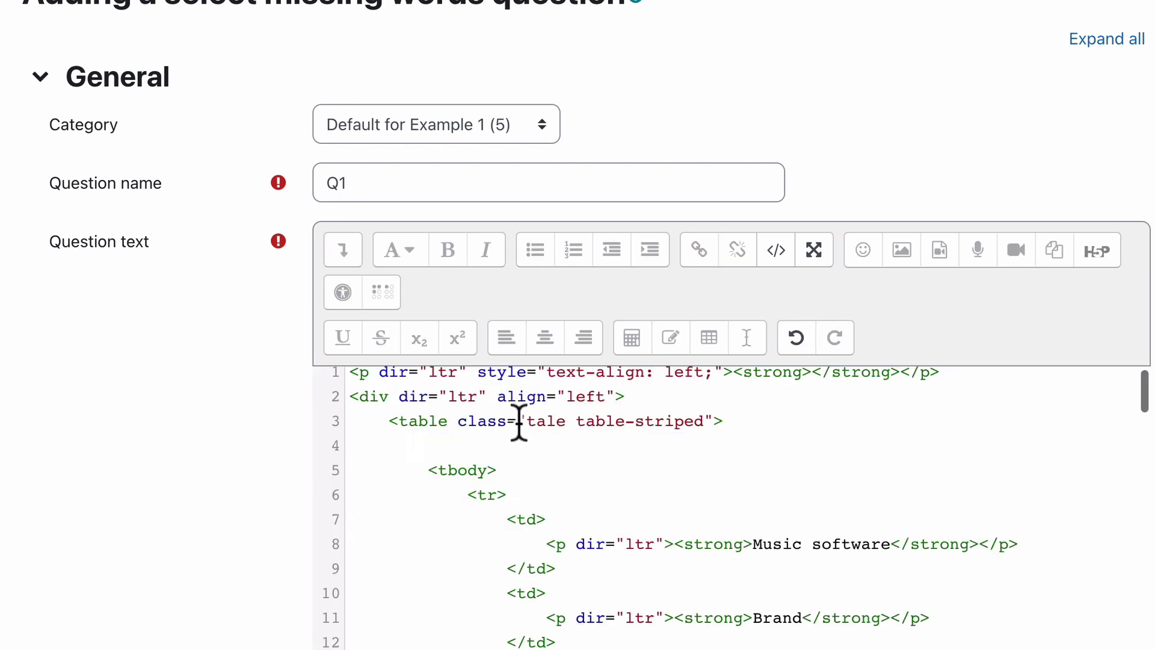
{"action": "double_click", "coordinate": [537, 421]}
{"action": "type", "text": "table"}
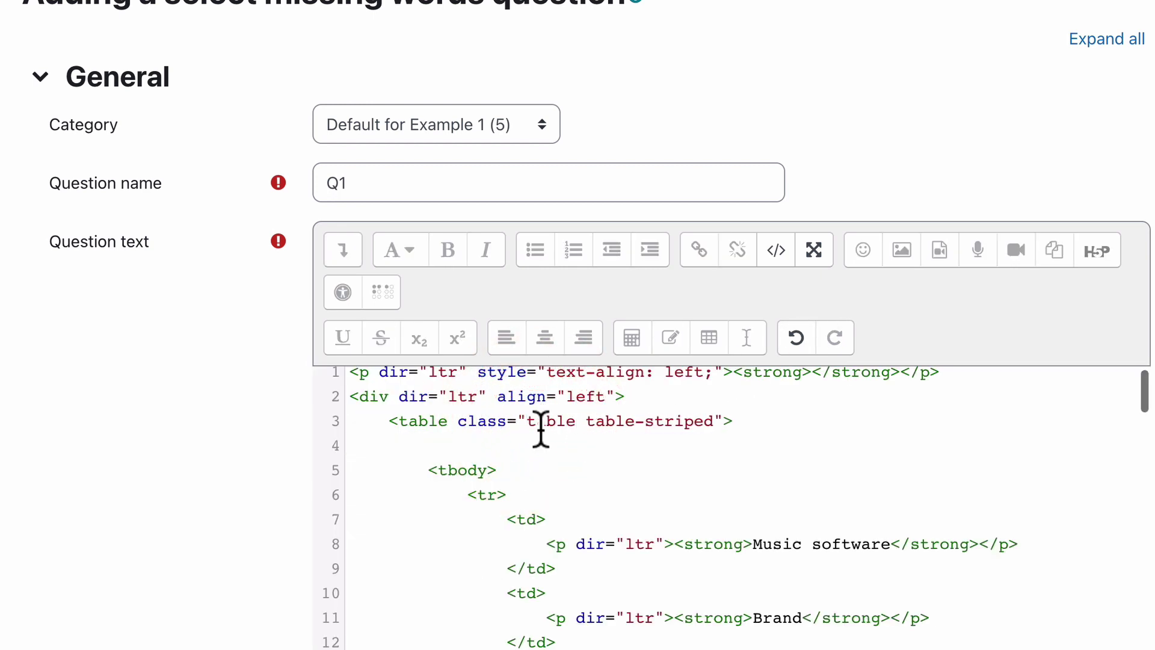
{"action": "scroll", "coordinate": [540, 428], "scroll_direction": "down", "scroll_amount": 3}
{"action": "scroll", "coordinate": [540, 428], "scroll_direction": "down", "scroll_amount": 13}
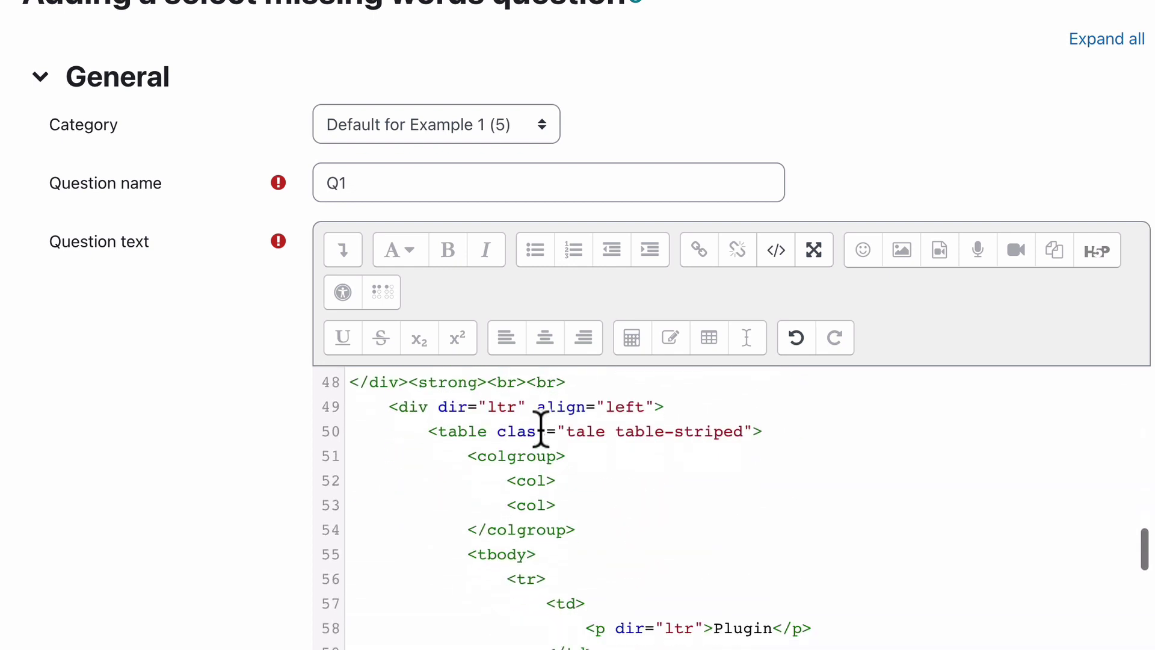
{"action": "left_click", "coordinate": [587, 431]}
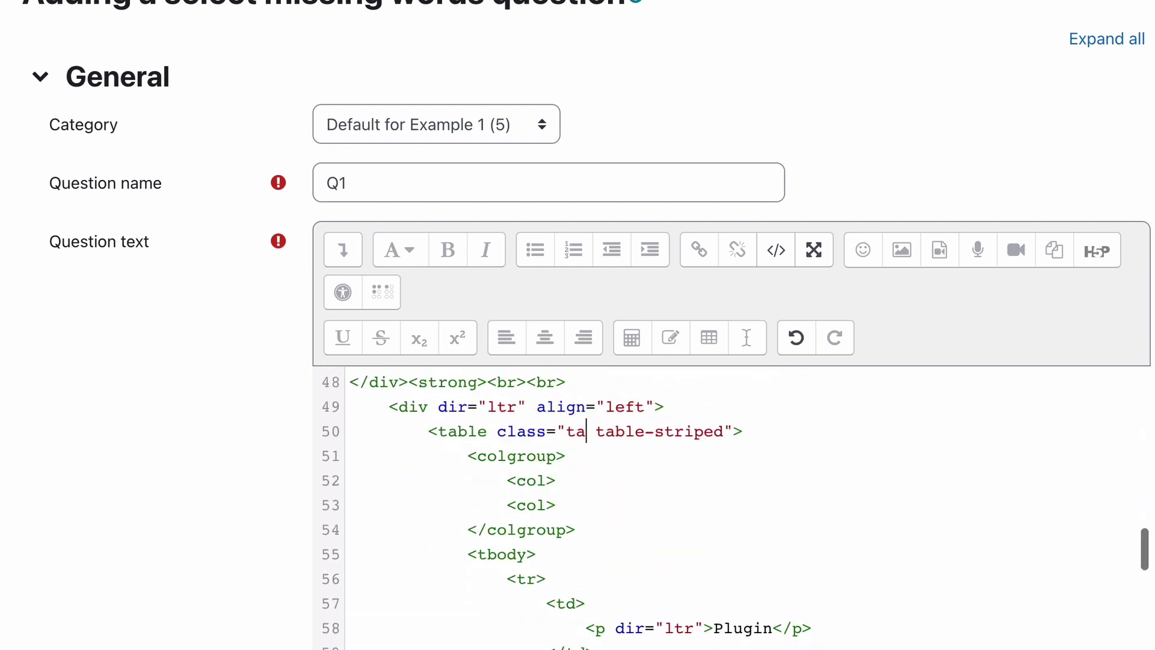
Finish the 'table' typo fix, then review both striped tables in the formatted view.
{"action": "type", "text": "ble"}
{"action": "left_click", "coordinate": [775, 250]}
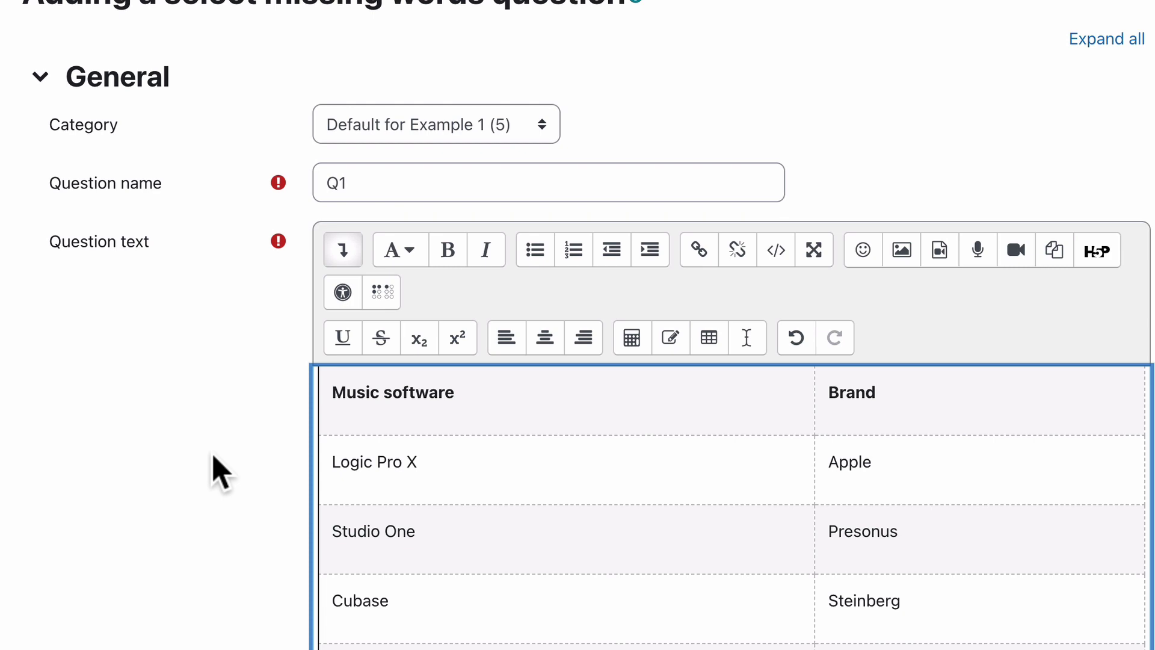
{"action": "scroll", "coordinate": [219, 472], "scroll_direction": "down", "scroll_amount": 4}
{"action": "scroll", "coordinate": [492, 397], "scroll_direction": "down", "scroll_amount": 7}
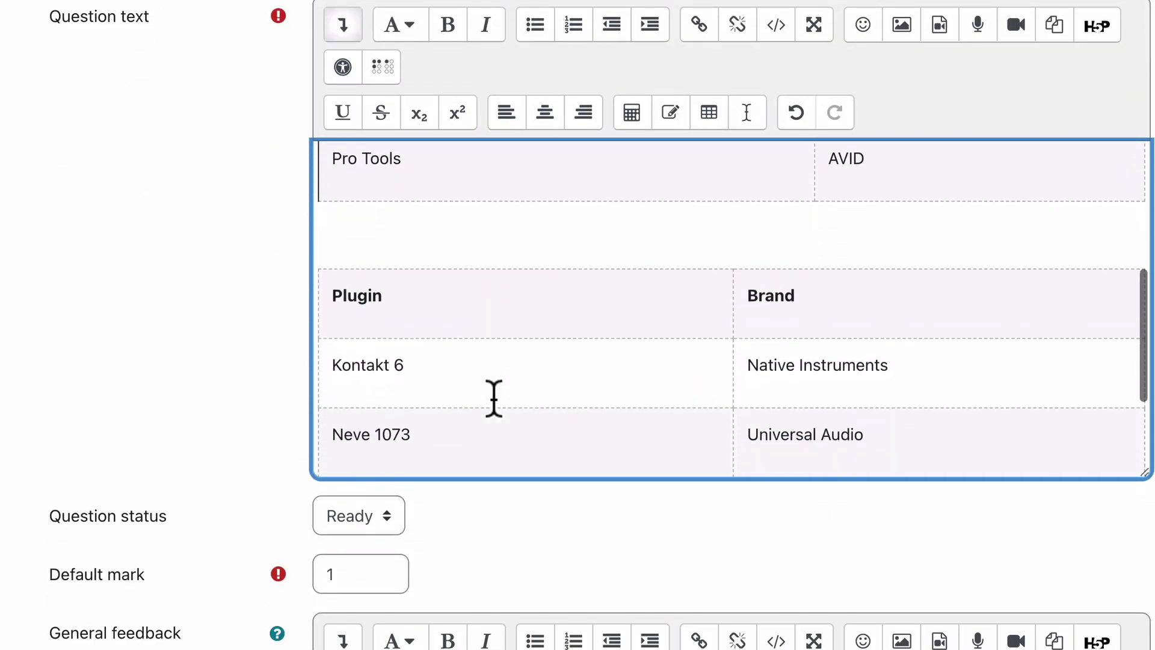
{"action": "scroll", "coordinate": [493, 397], "scroll_direction": "up", "scroll_amount": 3}
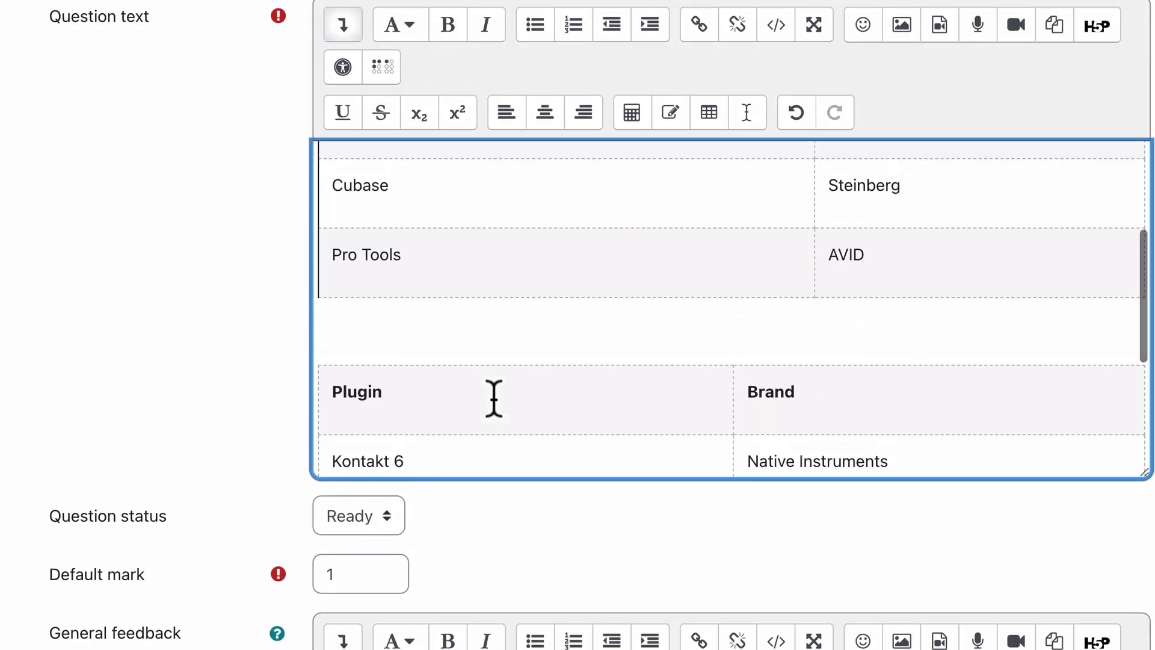
{"action": "scroll", "coordinate": [493, 398], "scroll_direction": "down", "scroll_amount": 1}
{"action": "scroll", "coordinate": [626, 392], "scroll_direction": "up", "scroll_amount": 5}
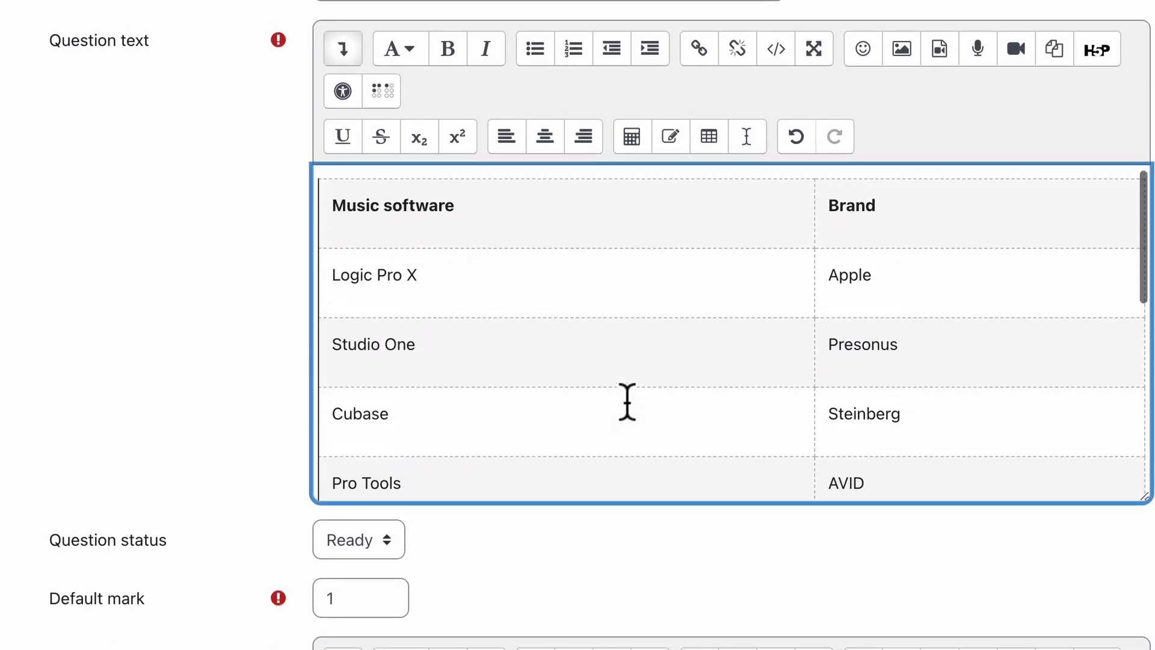
{"action": "scroll", "coordinate": [627, 402], "scroll_direction": "down", "scroll_amount": 4}
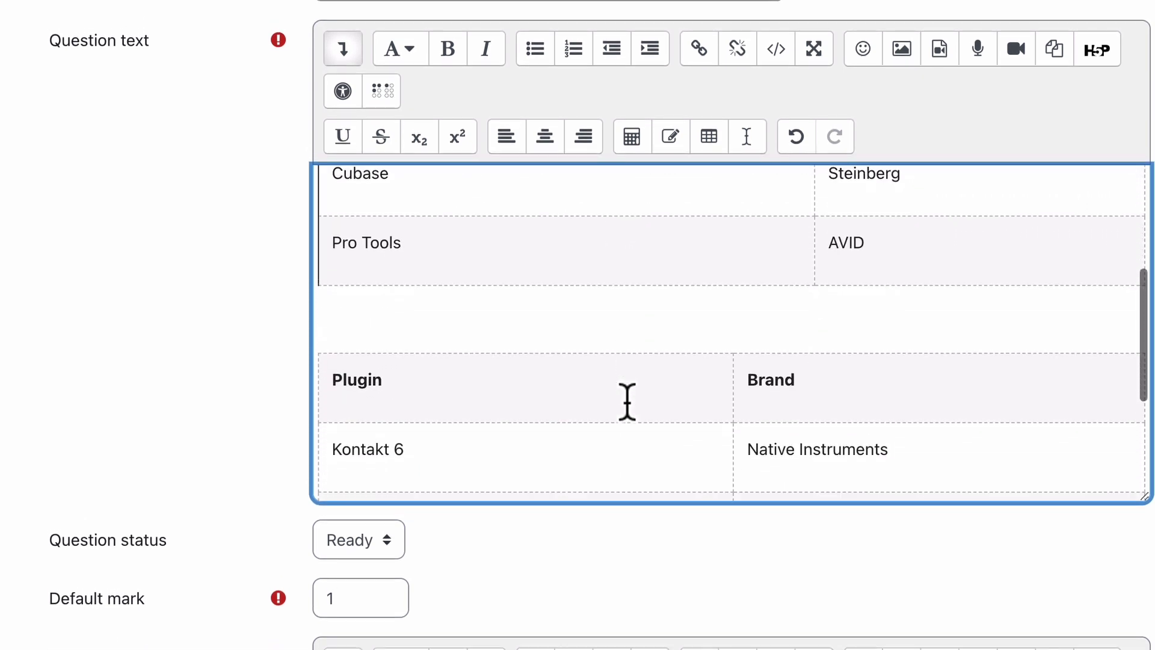
{"action": "scroll", "coordinate": [627, 401], "scroll_direction": "up", "scroll_amount": 4}
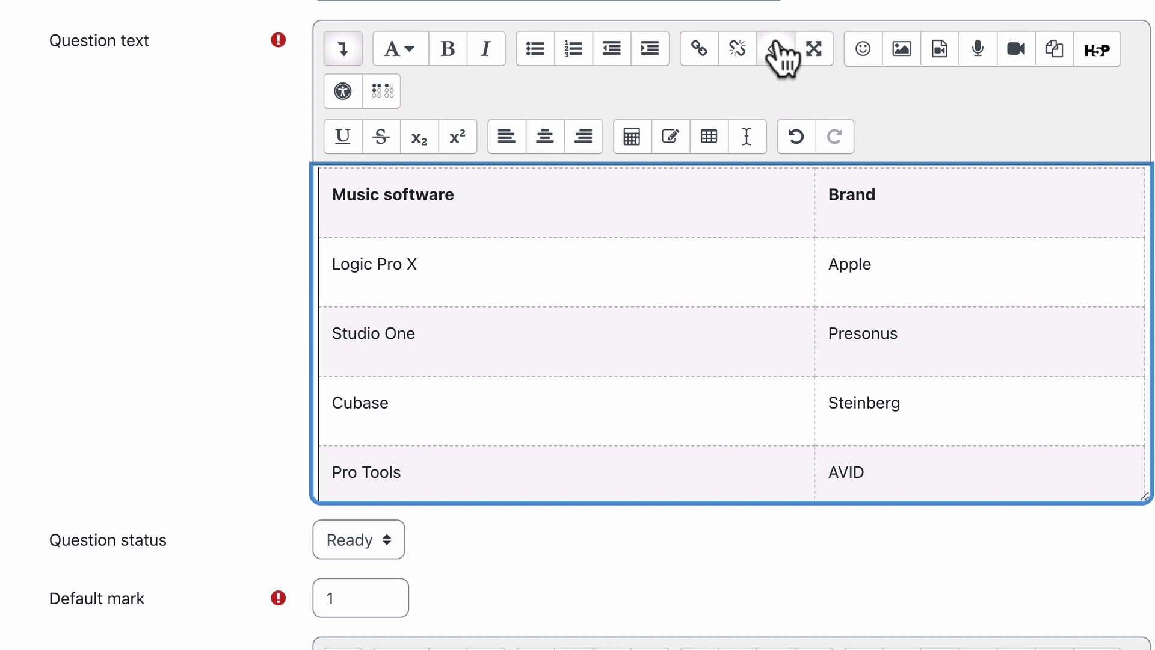
In the HTML source, add style="width:50%" to the first cell of each table.
{"action": "left_click", "coordinate": [776, 50]}
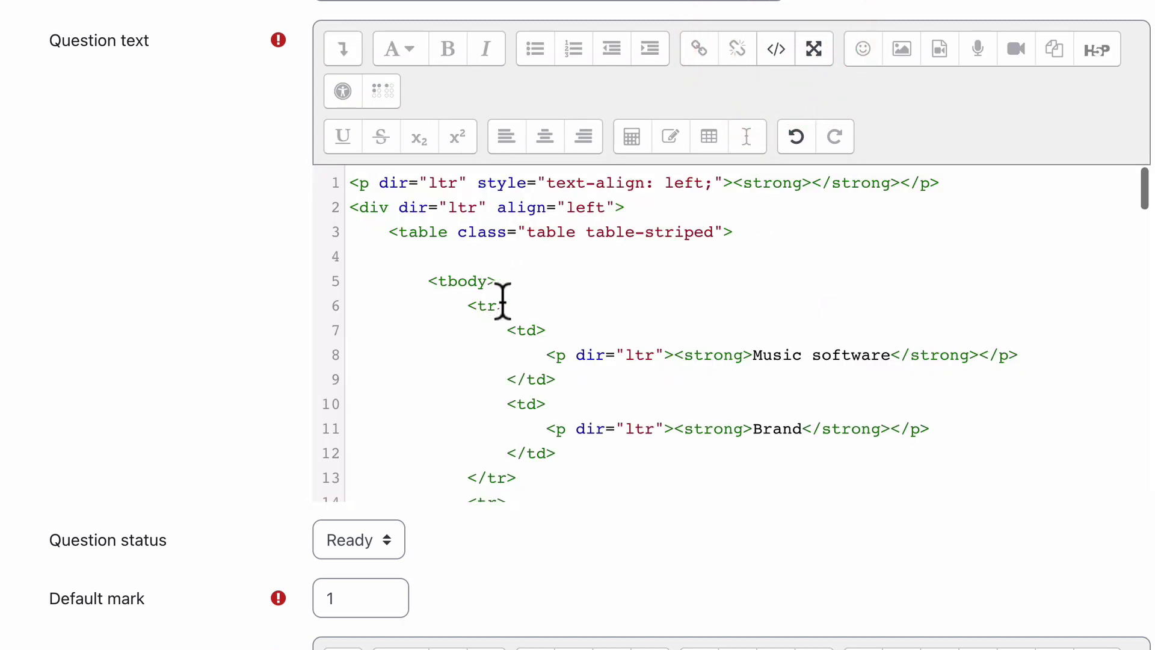
{"action": "left_click", "coordinate": [536, 331]}
{"action": "type", "text": "style=\""}
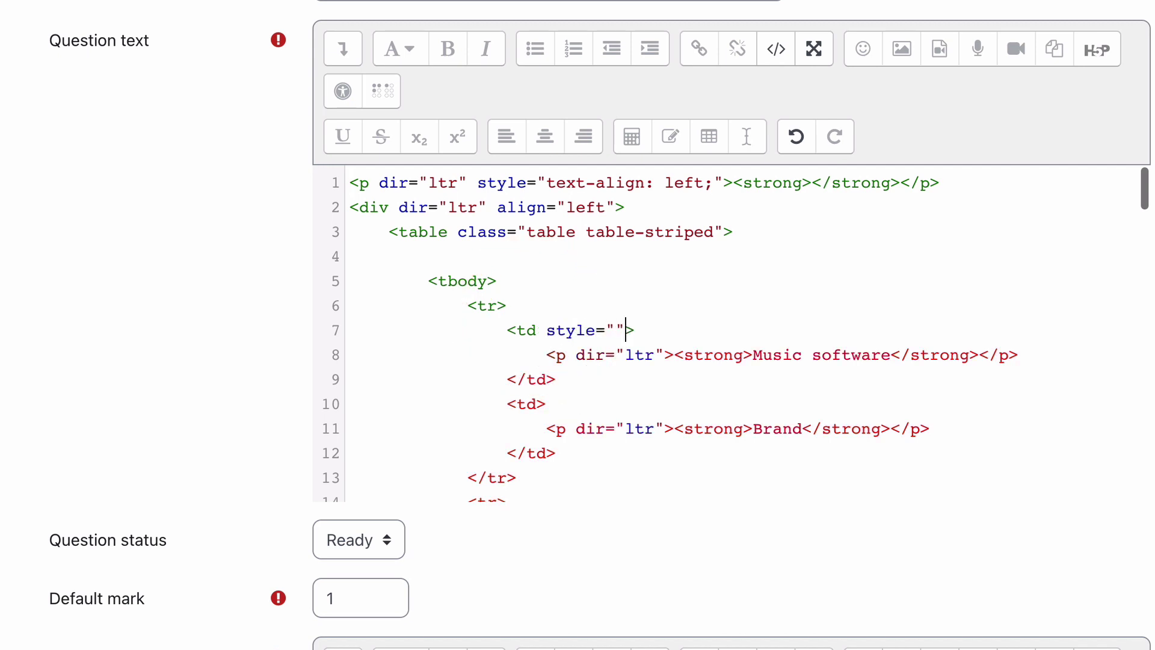
{"action": "type", "text": "\""}
{"action": "key", "text": "Left"}
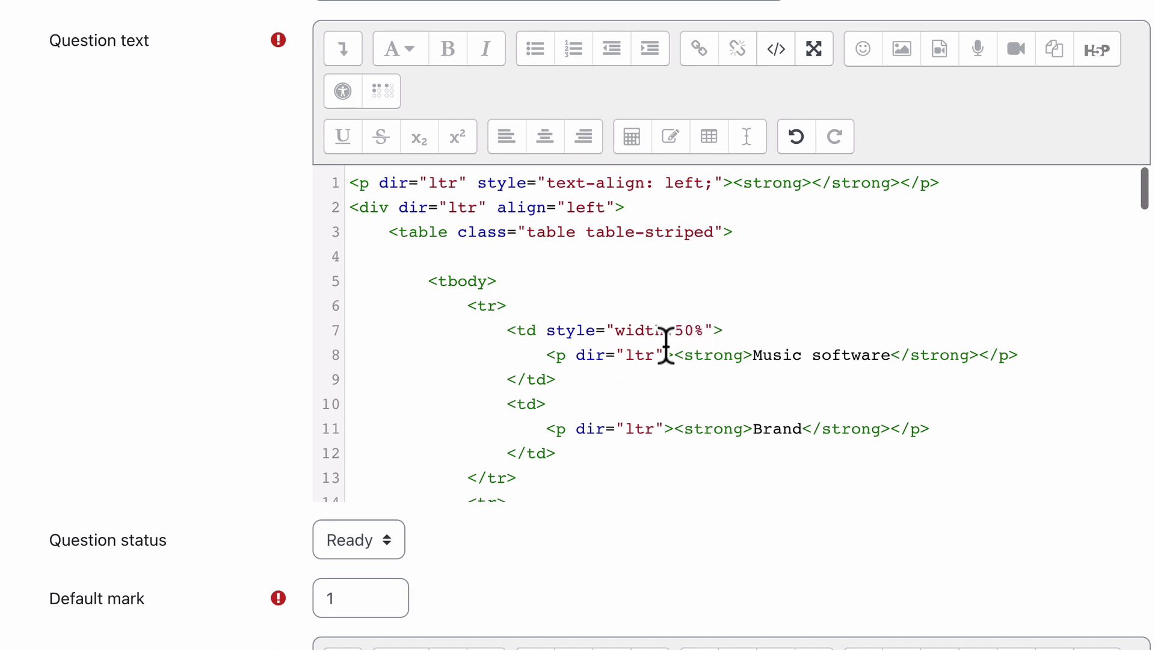
{"action": "left_click_drag", "start_coordinate": [719, 330], "coordinate": [529, 333]}
{"action": "key", "text": "ctrl+c"}
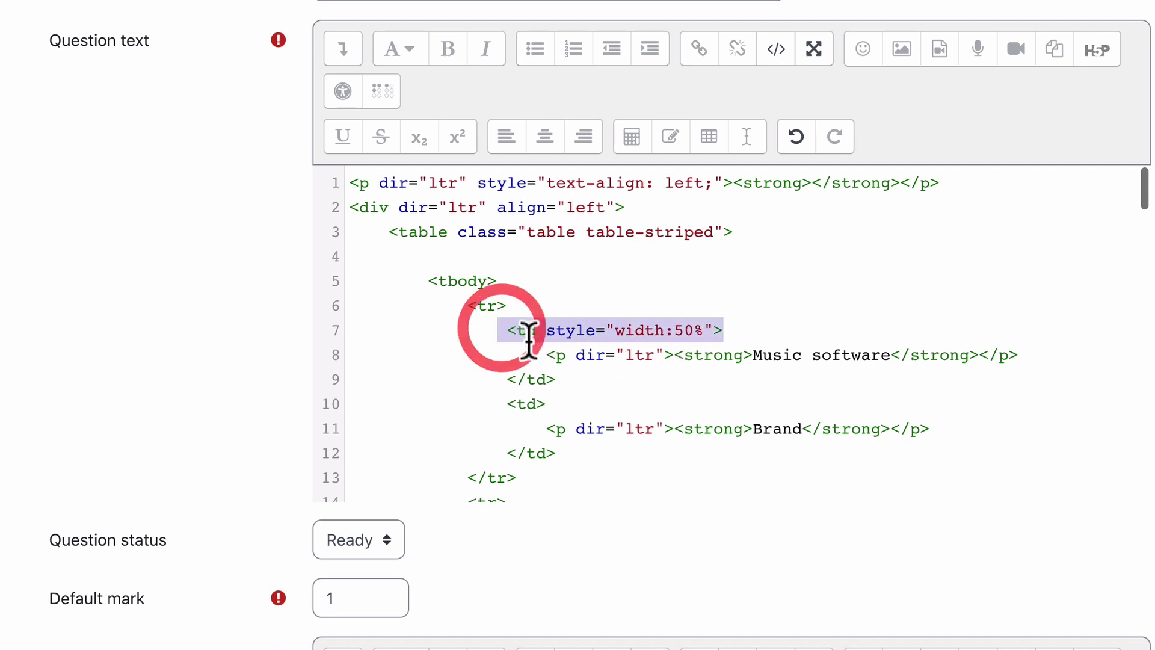
{"action": "scroll", "coordinate": [529, 337], "scroll_direction": "down", "scroll_amount": 9}
{"action": "scroll", "coordinate": [528, 340], "scroll_direction": "down", "scroll_amount": 7}
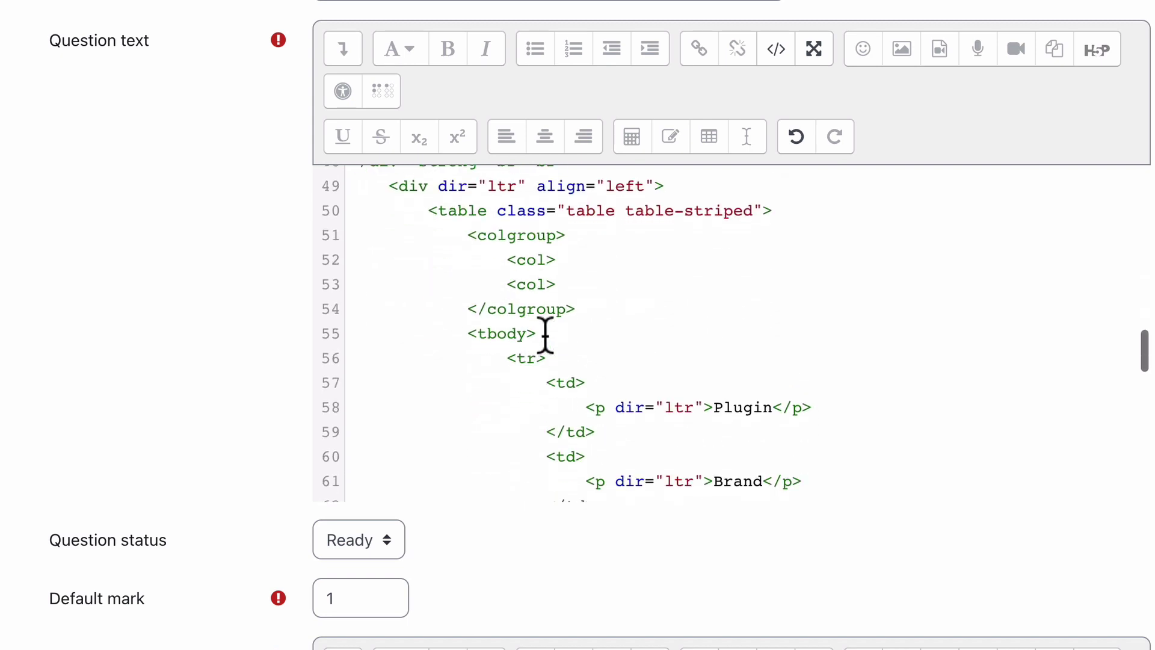
{"action": "left_click_drag", "start_coordinate": [588, 382], "coordinate": [551, 382]}
{"action": "key", "text": "ctrl+v"}
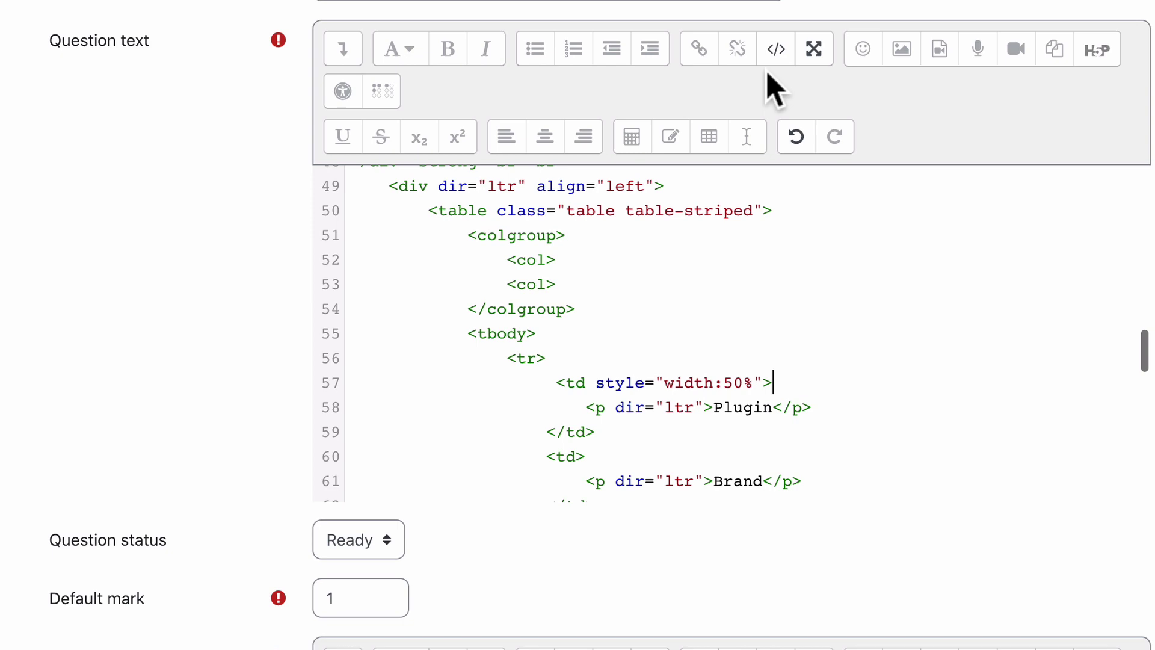
Return to the formatted view and check the evenly split table columns.
{"action": "left_click", "coordinate": [777, 50]}
{"action": "scroll", "coordinate": [542, 339], "scroll_direction": "down", "scroll_amount": 3}
{"action": "scroll", "coordinate": [542, 339], "scroll_direction": "down", "scroll_amount": 4}
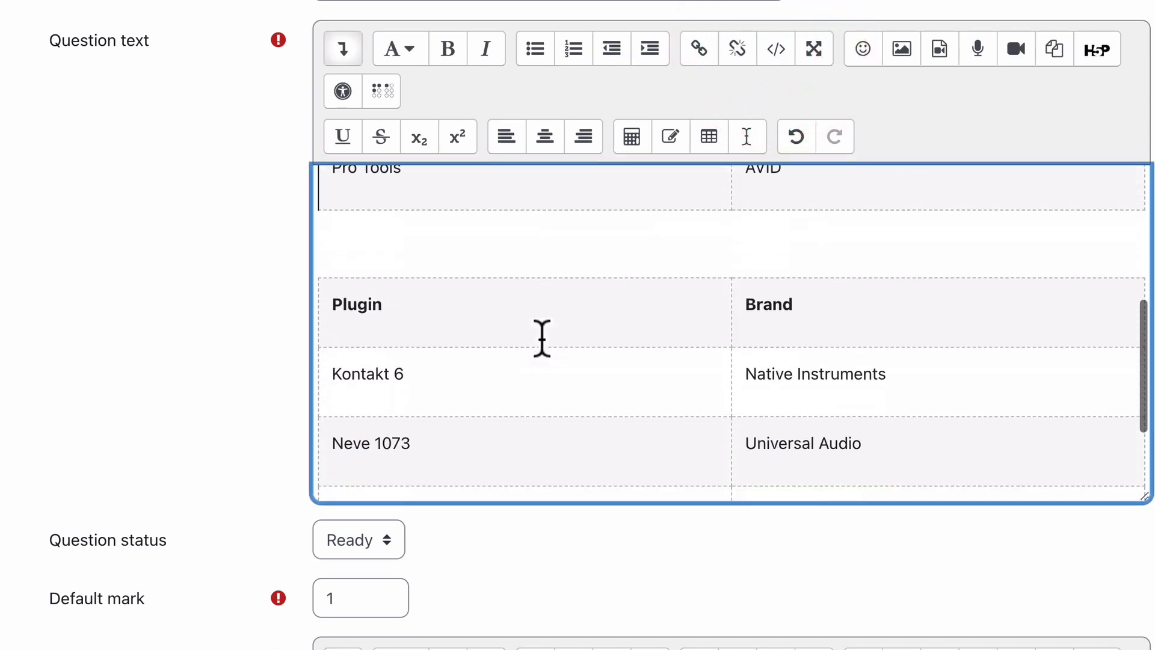
{"action": "scroll", "coordinate": [542, 338], "scroll_direction": "up", "scroll_amount": 8}
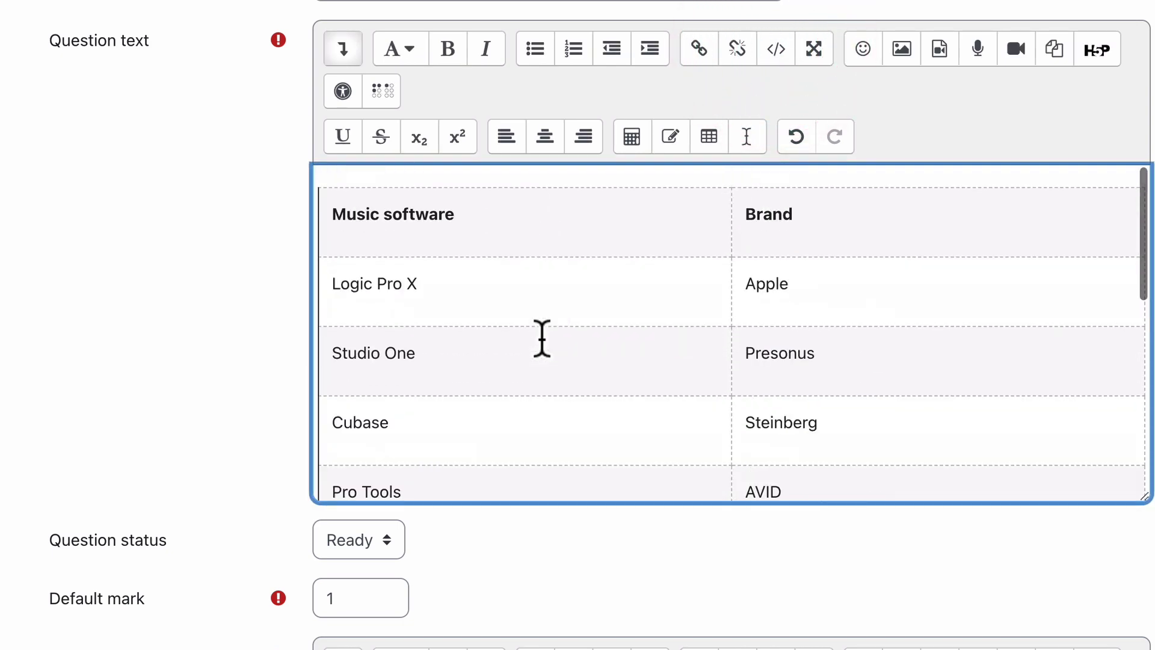
{"action": "scroll", "coordinate": [542, 338], "scroll_direction": "down", "scroll_amount": 4}
{"action": "scroll", "coordinate": [542, 338], "scroll_direction": "up", "scroll_amount": 4}
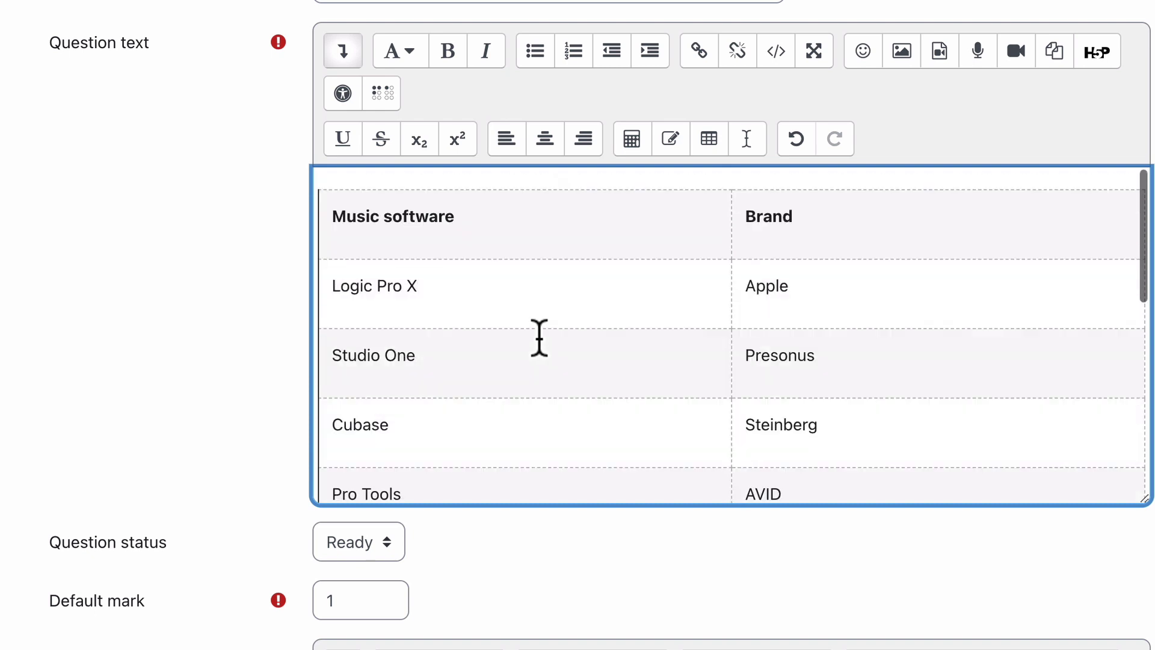
Blank out Apple and Presonus in the software table, entering them as answers for choices 1 and 2.
{"action": "scroll", "coordinate": [755, 103], "scroll_direction": "down", "scroll_amount": 3}
{"action": "double_click", "coordinate": [756, 104]}
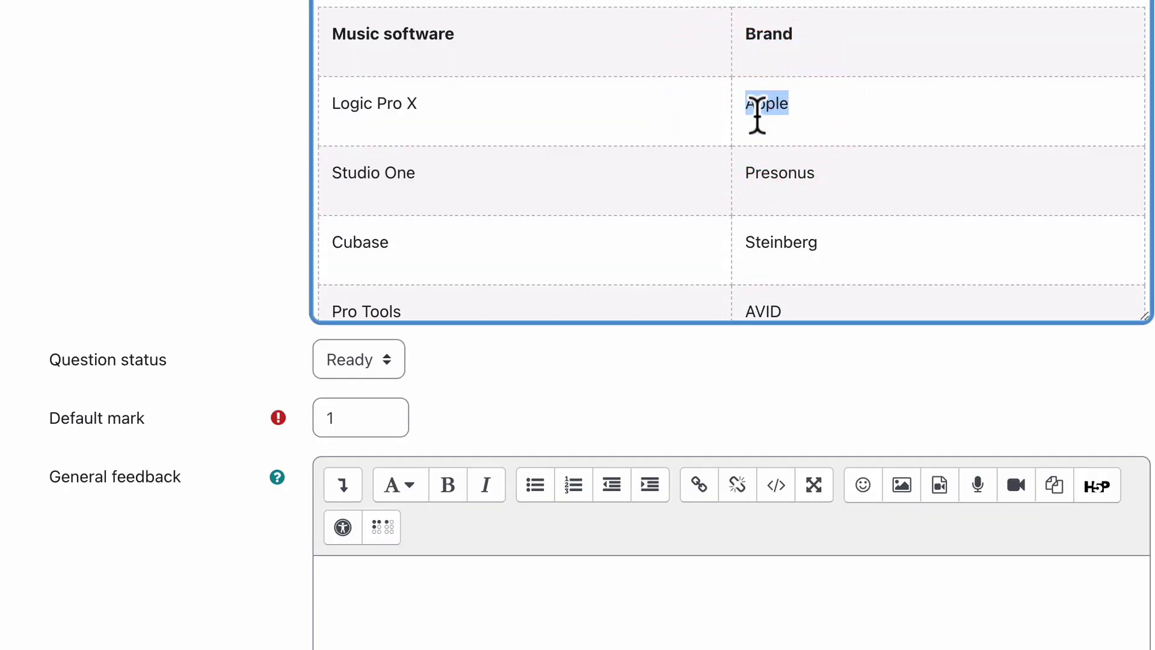
{"action": "key", "text": "BackSpace"}
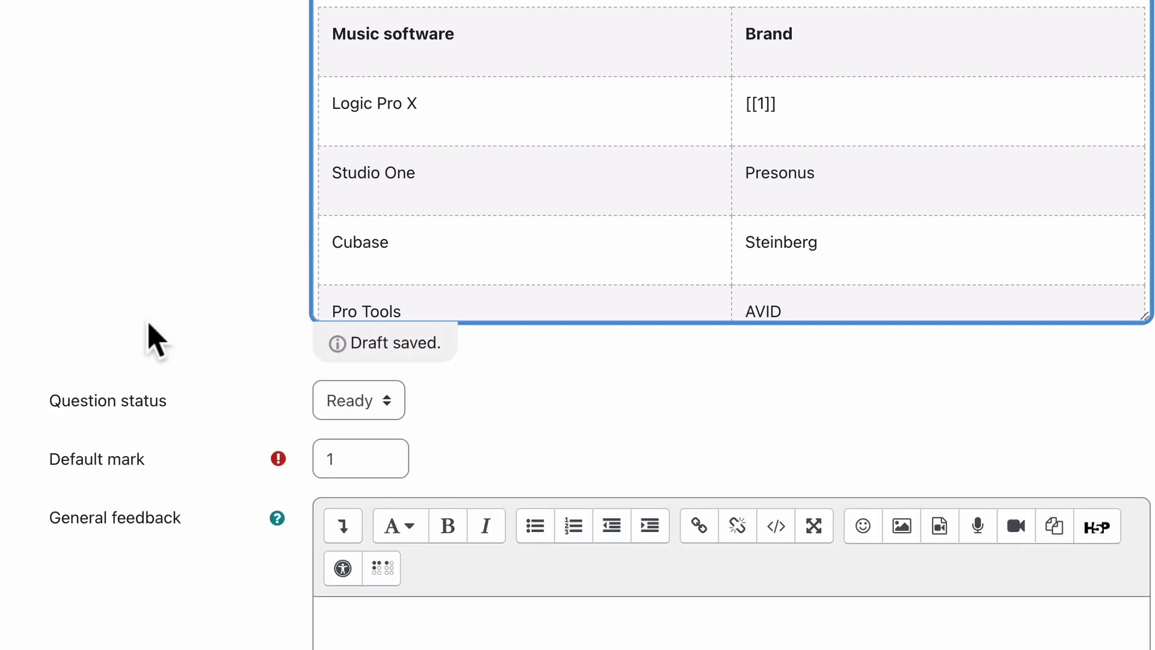
{"action": "scroll", "coordinate": [153, 333], "scroll_direction": "down", "scroll_amount": 10}
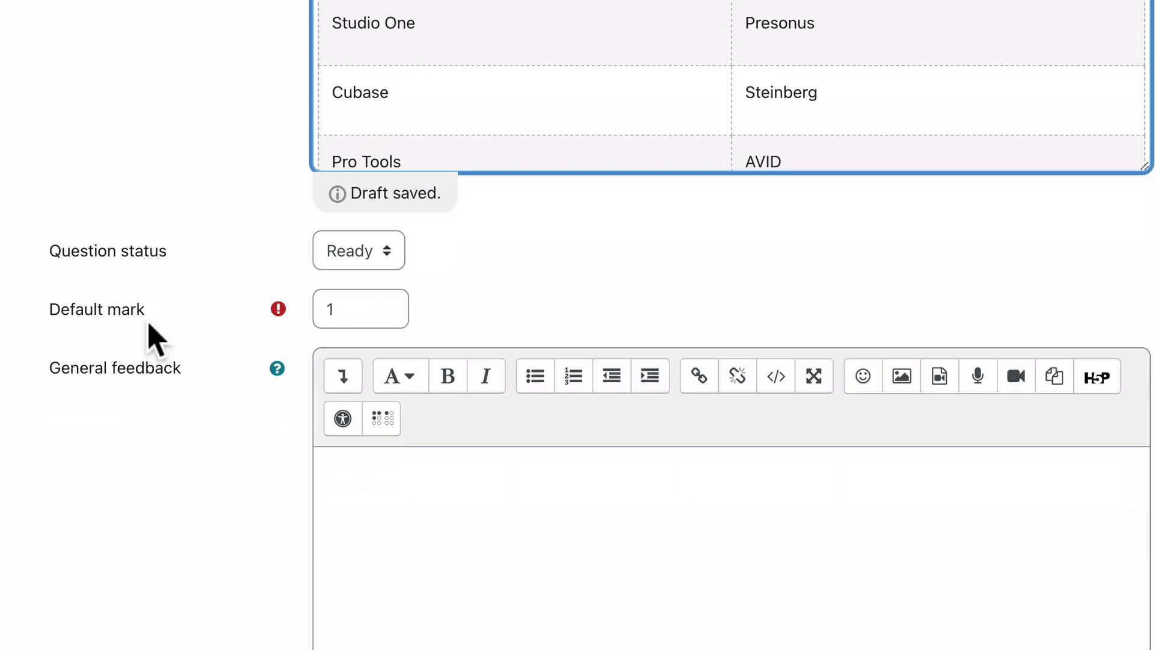
{"action": "left_click", "coordinate": [387, 421]}
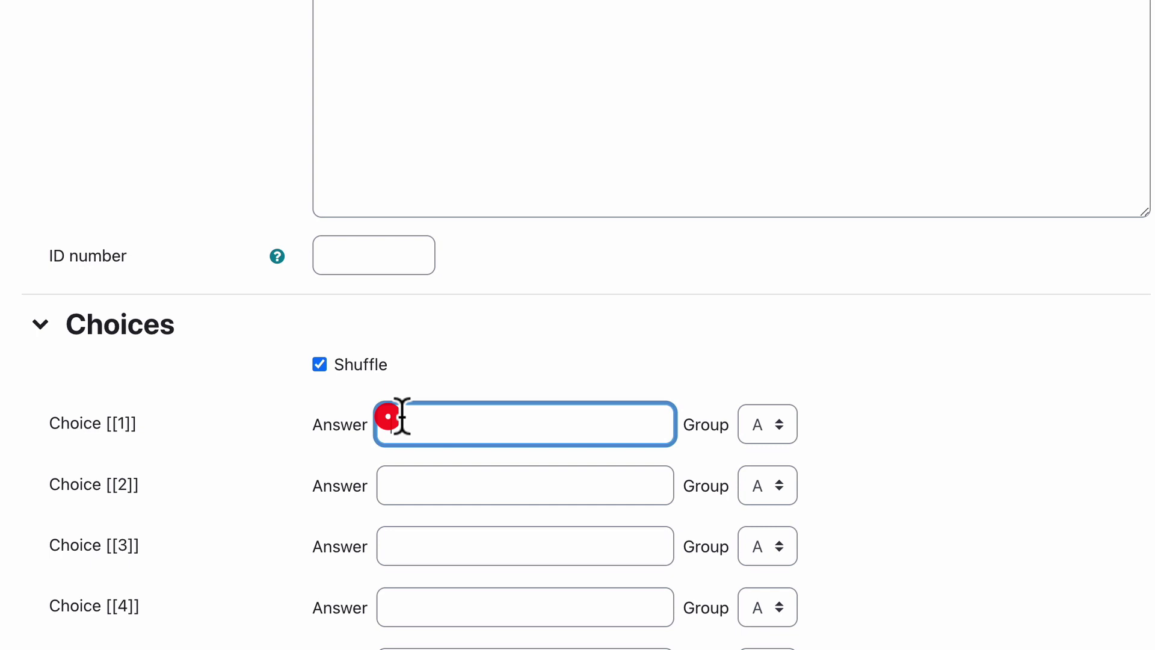
{"action": "type", "text": "Apple"}
{"action": "scroll", "coordinate": [638, 324], "scroll_direction": "up", "scroll_amount": 10}
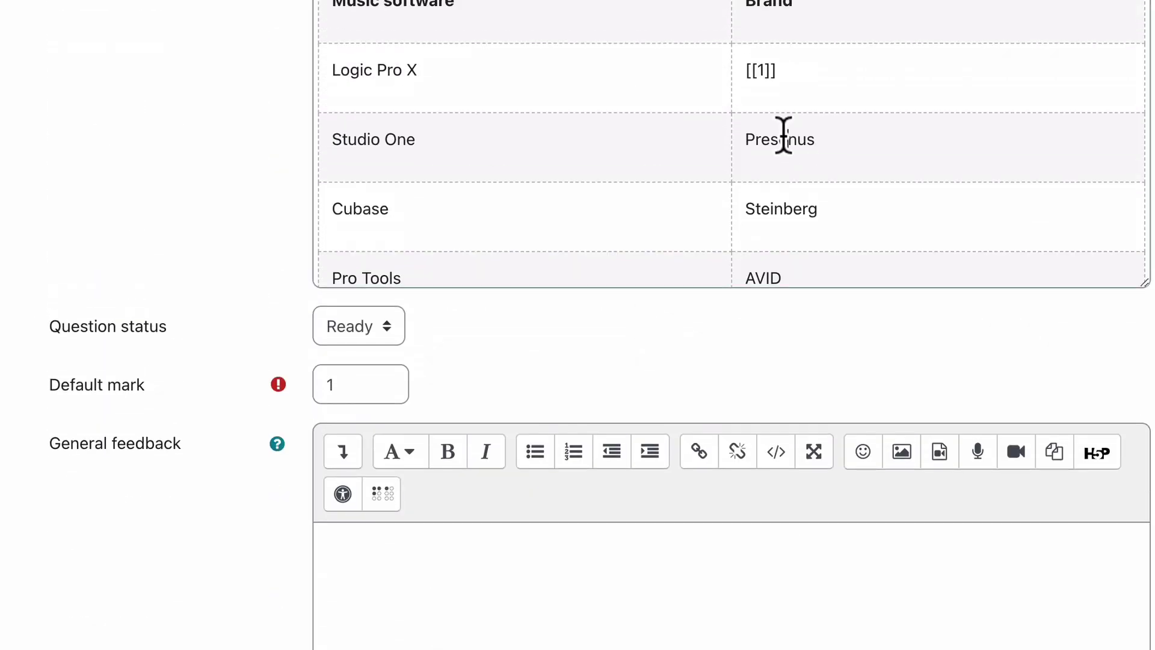
{"action": "double_click", "coordinate": [783, 135]}
{"action": "key", "text": "BackSpace"}
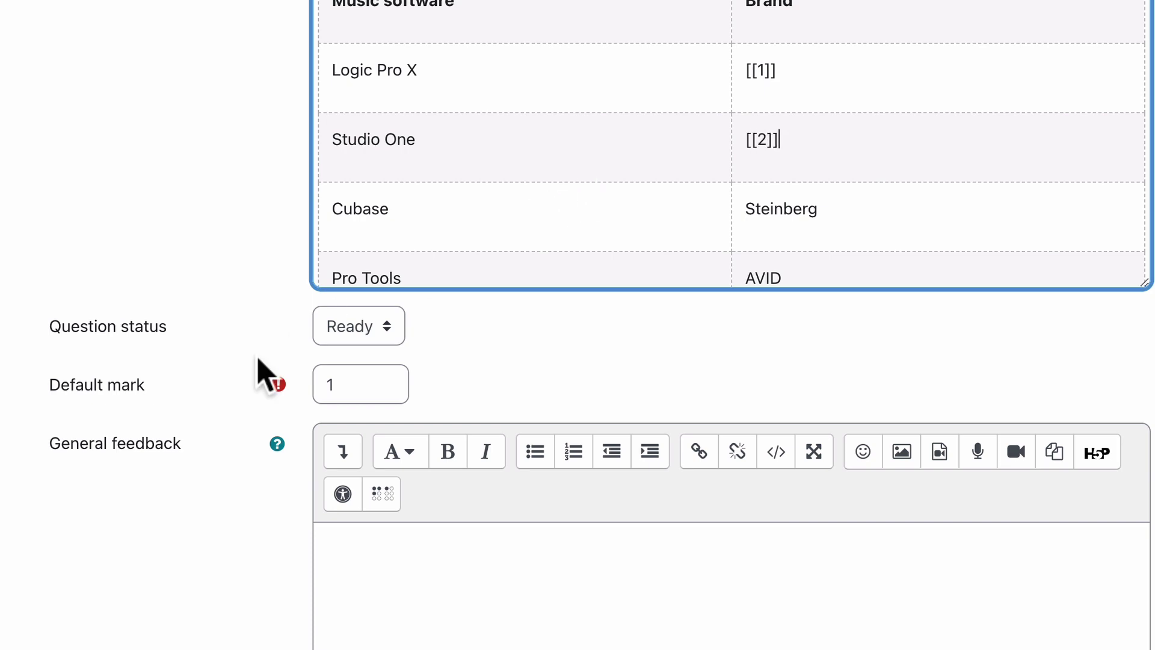
{"action": "scroll", "coordinate": [258, 359], "scroll_direction": "down", "scroll_amount": 10}
{"action": "left_click", "coordinate": [409, 334]}
{"action": "type", "text": "Presonus"}
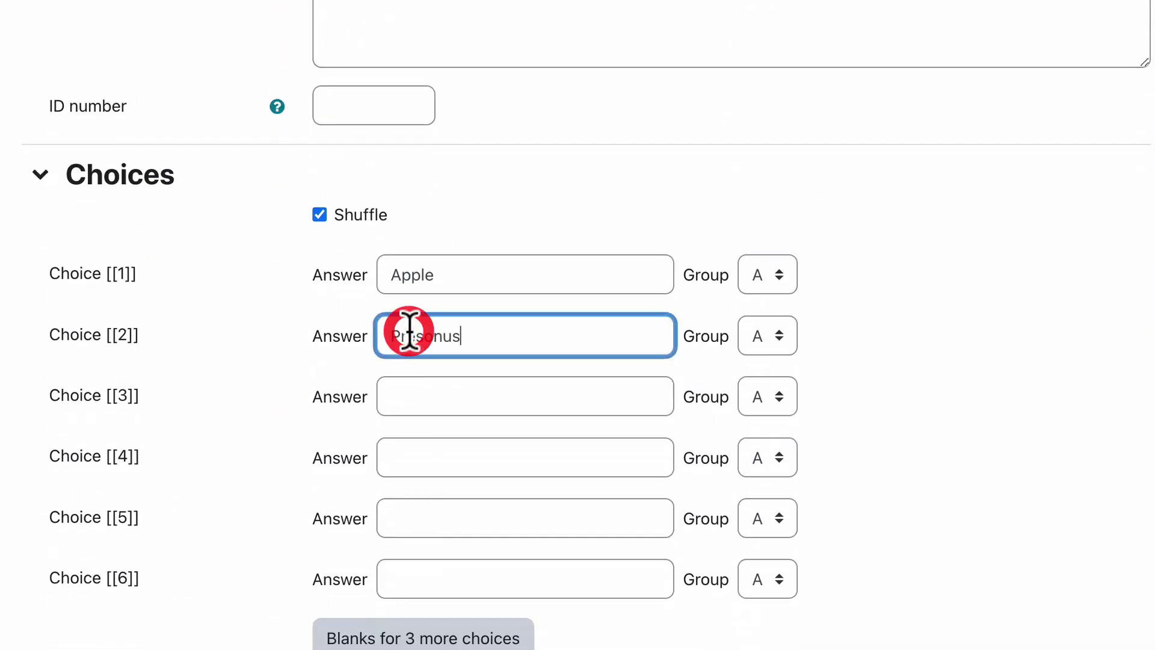
Turn Steinberg and AVID into blanks [[3]] and [[4]], pasting them as choices 3 and 4.
{"action": "scroll", "coordinate": [407, 327], "scroll_direction": "up", "scroll_amount": 10}
{"action": "double_click", "coordinate": [767, 84]}
{"action": "key", "text": "ctrl+c"}
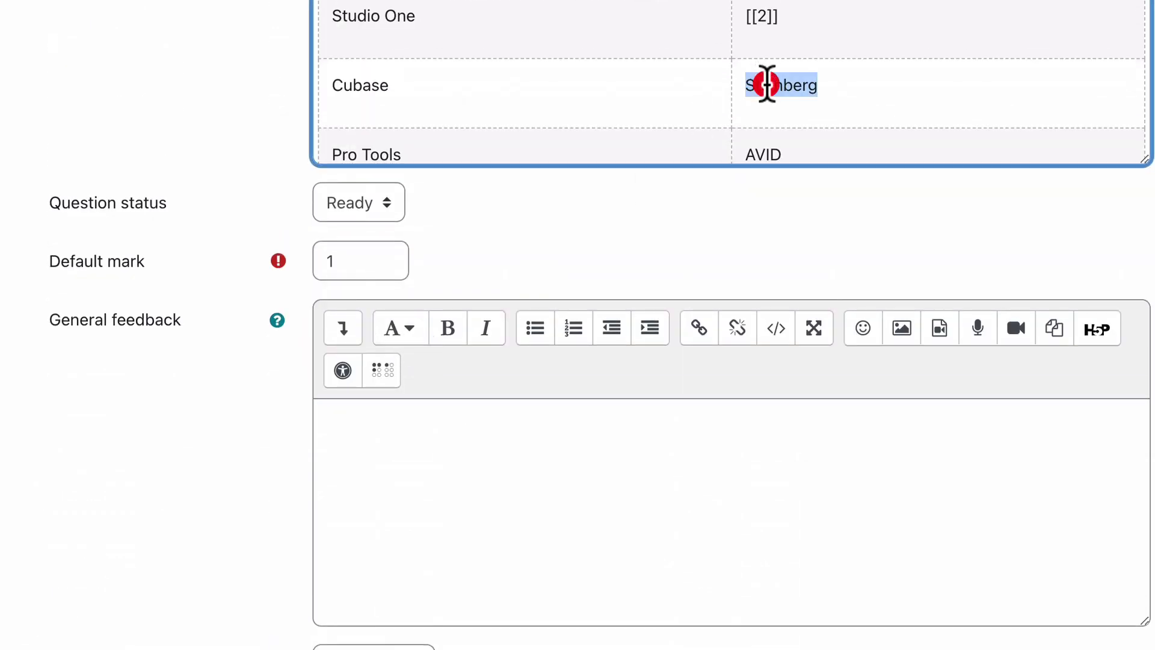
{"action": "type", "text": "[[3"}
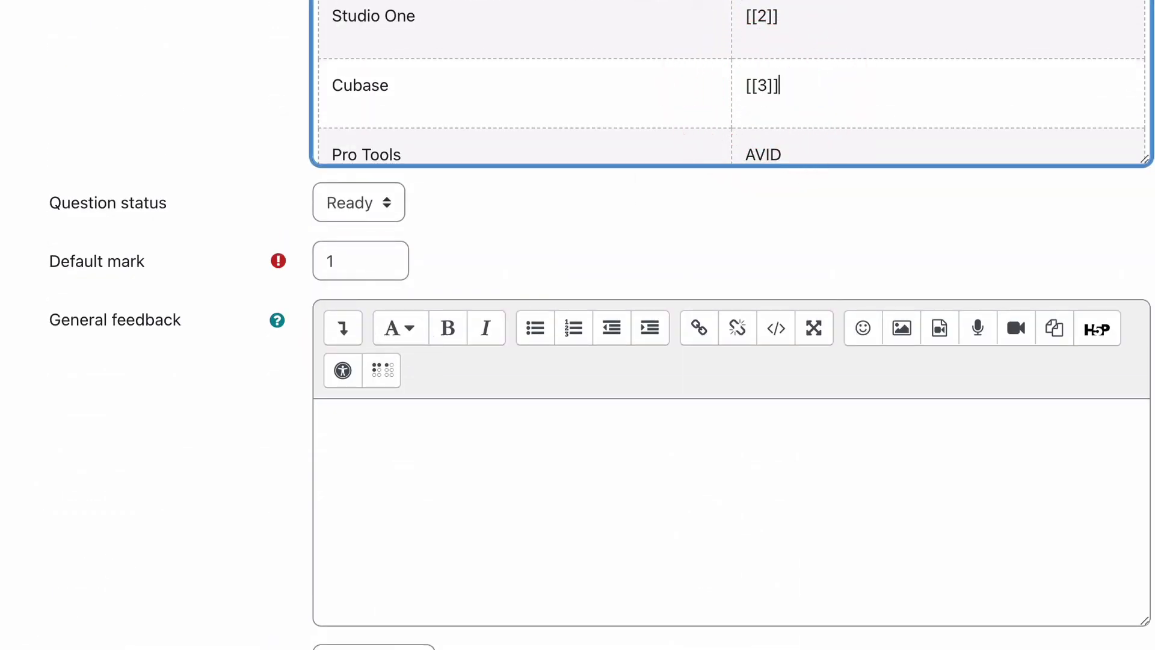
{"action": "scroll", "coordinate": [124, 480], "scroll_direction": "down", "scroll_amount": 10}
{"action": "left_click", "coordinate": [421, 356]}
{"action": "key", "text": "ctrl+v"}
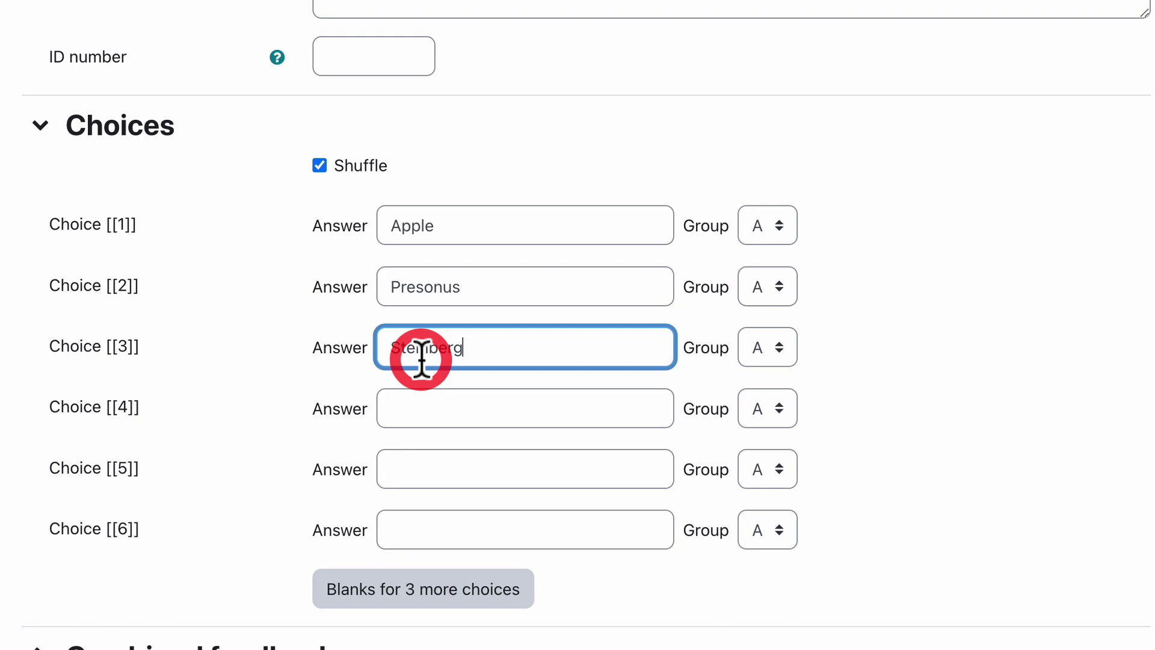
{"action": "scroll", "coordinate": [421, 355], "scroll_direction": "up", "scroll_amount": 9}
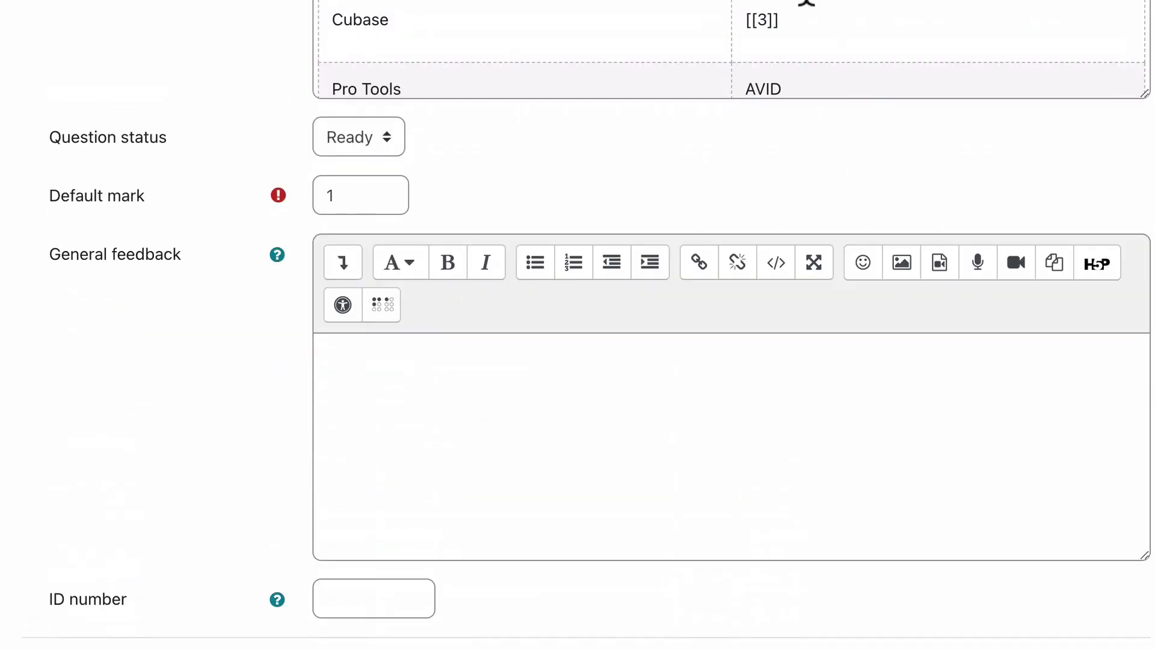
{"action": "scroll", "coordinate": [800, 26], "scroll_direction": "down", "scroll_amount": 1}
{"action": "double_click", "coordinate": [770, 33]}
{"action": "key", "text": "ctrl+c"}
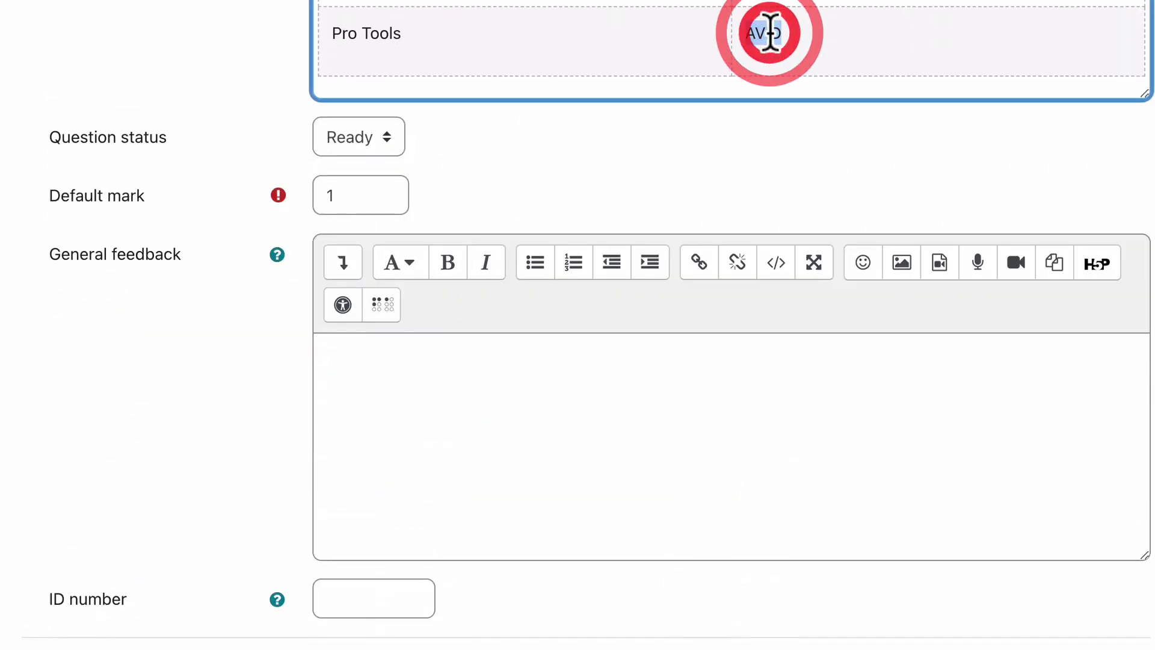
{"action": "key", "text": "BackSpace"}
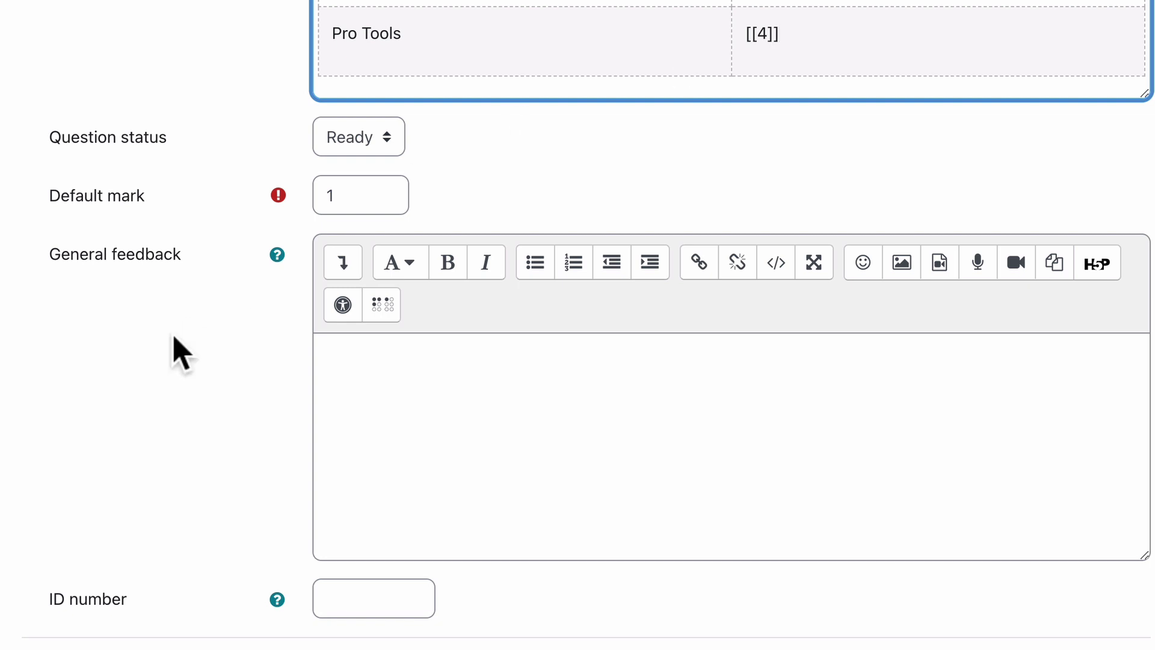
{"action": "scroll", "coordinate": [258, 348], "scroll_direction": "down", "scroll_amount": 10}
{"action": "left_click", "coordinate": [424, 325]}
{"action": "key", "text": "ctrl+v"}
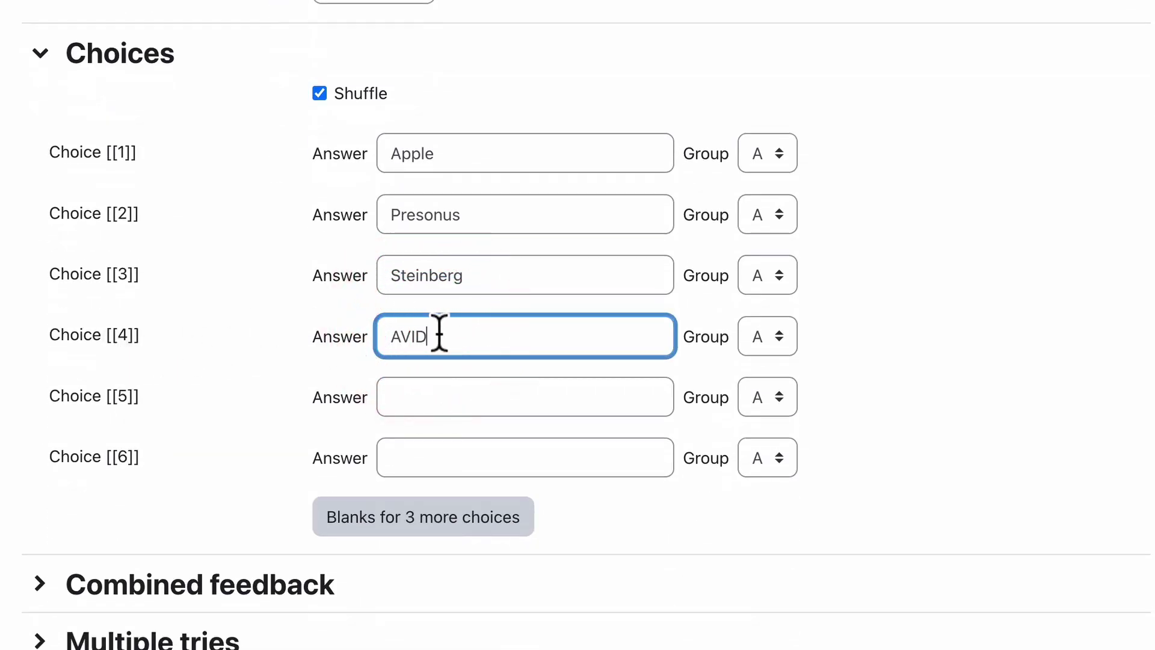
{"action": "scroll", "coordinate": [439, 331], "scroll_direction": "up", "scroll_amount": 10}
{"action": "scroll", "coordinate": [439, 334], "scroll_direction": "up", "scroll_amount": 1}
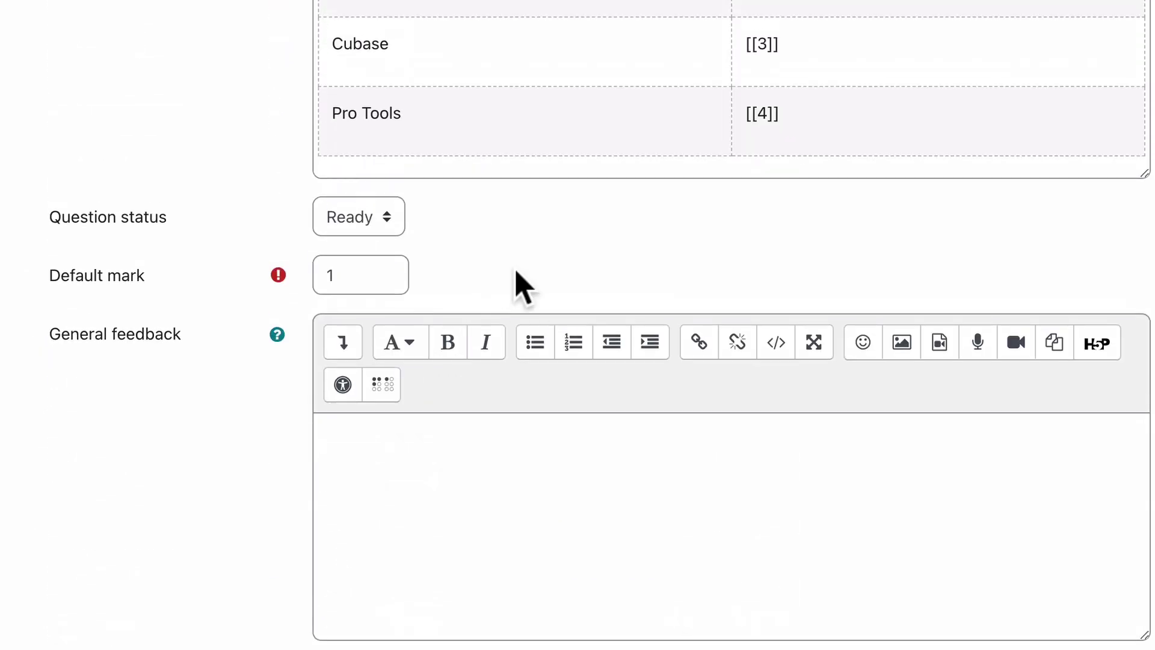
Cut Native Instruments from the Kontakt 6 row and paste it as the answer for choice 5.
{"action": "left_click_drag", "start_coordinate": [749, 115], "coordinate": [896, 132]}
{"action": "key", "text": "super+c"}
{"action": "scroll", "coordinate": [665, 103], "scroll_direction": "up", "scroll_amount": 5}
{"action": "scroll", "coordinate": [665, 103], "scroll_direction": "down", "scroll_amount": 1}
{"action": "key", "text": "BackSpace"}
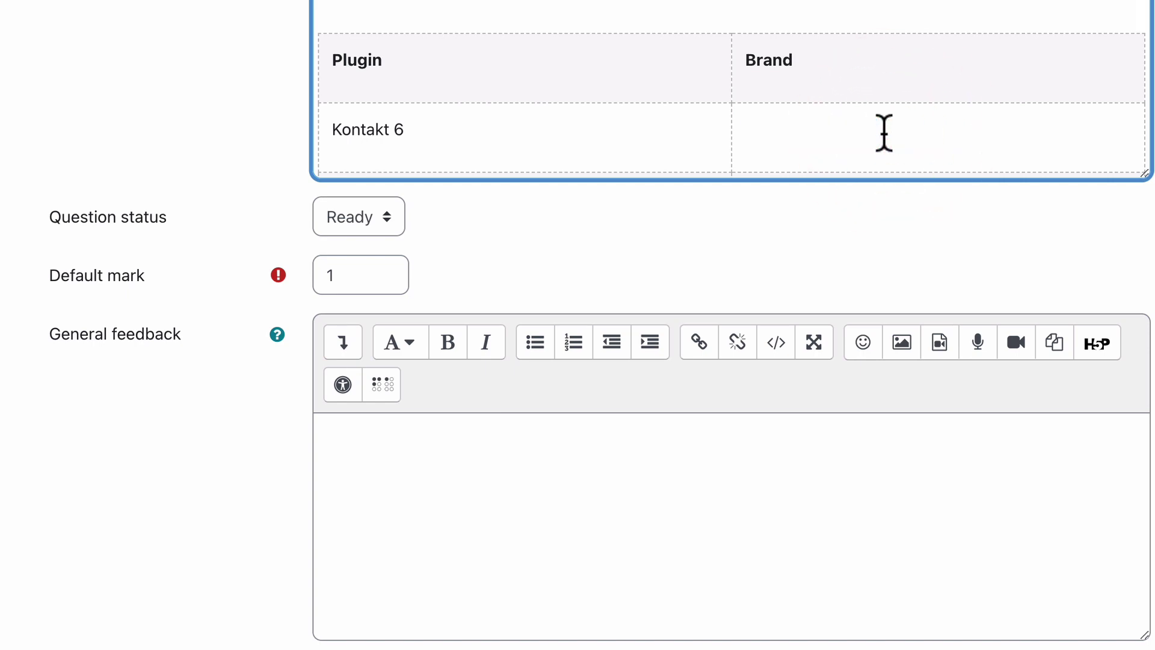
{"action": "scroll", "coordinate": [265, 385], "scroll_direction": "down", "scroll_amount": 15}
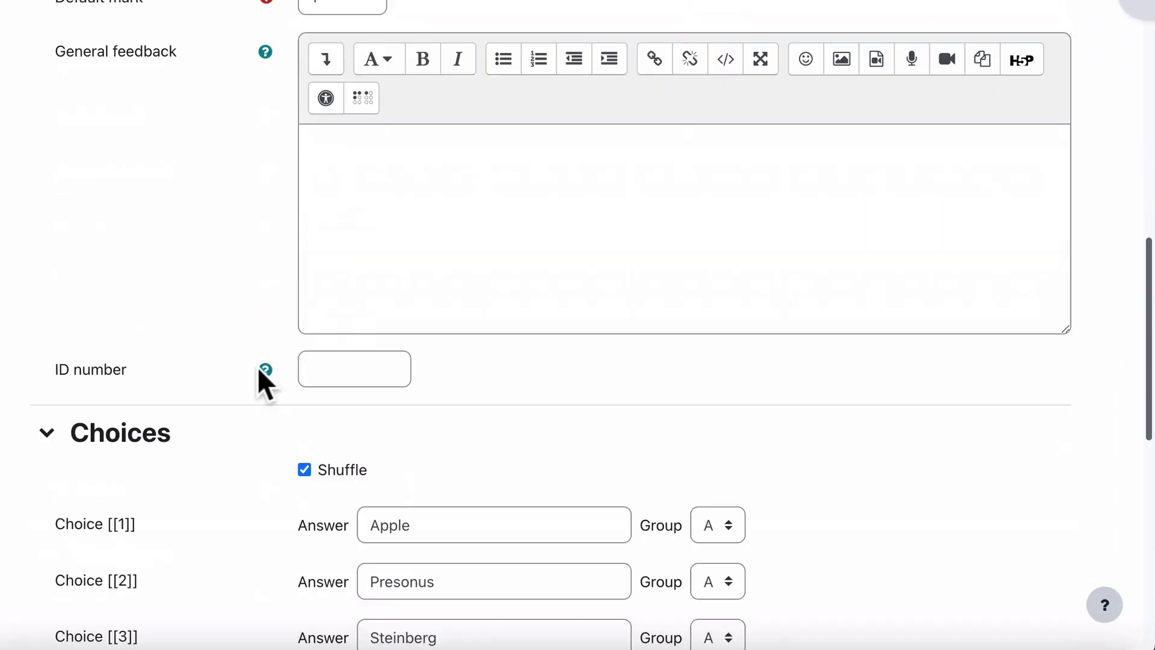
{"action": "left_click", "coordinate": [382, 192]}
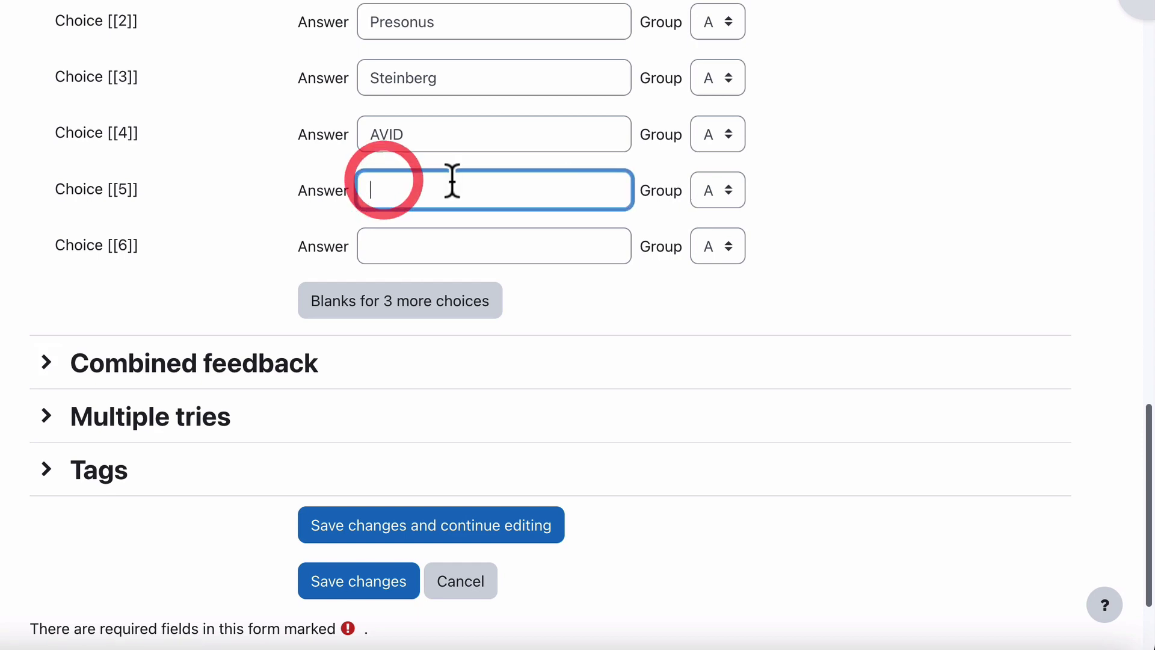
{"action": "key", "text": "super+v"}
{"action": "scroll", "coordinate": [505, 185], "scroll_direction": "up", "scroll_amount": 8}
{"action": "scroll", "coordinate": [506, 185], "scroll_direction": "up", "scroll_amount": 6}
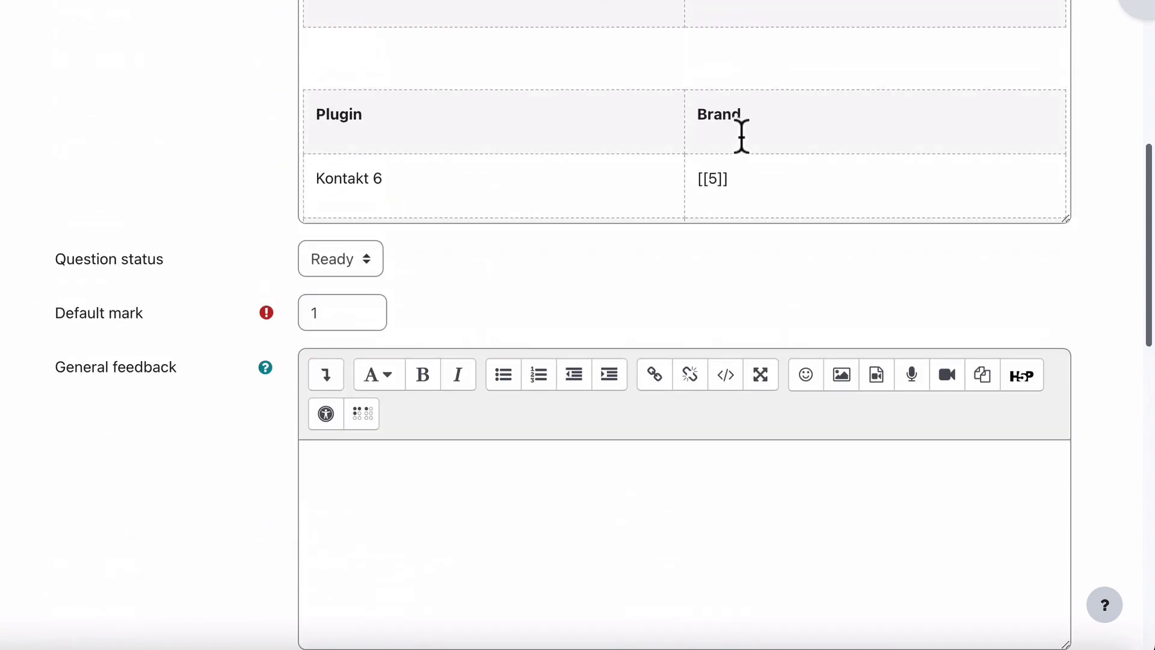
{"action": "scroll", "coordinate": [743, 134], "scroll_direction": "down", "scroll_amount": 3}
Move Universal Audio from the Neve 1073 row into choice 6 and add three more blank choices.
{"action": "left_click_drag", "start_coordinate": [698, 110], "coordinate": [836, 106]}
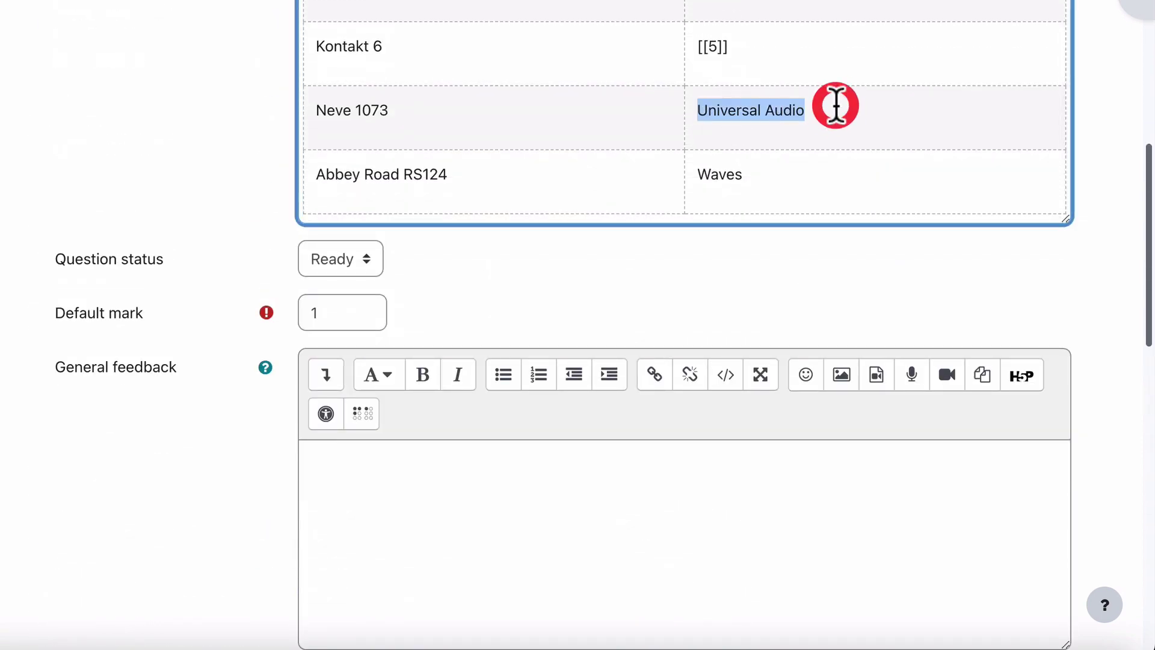
{"action": "key", "text": "super+x"}
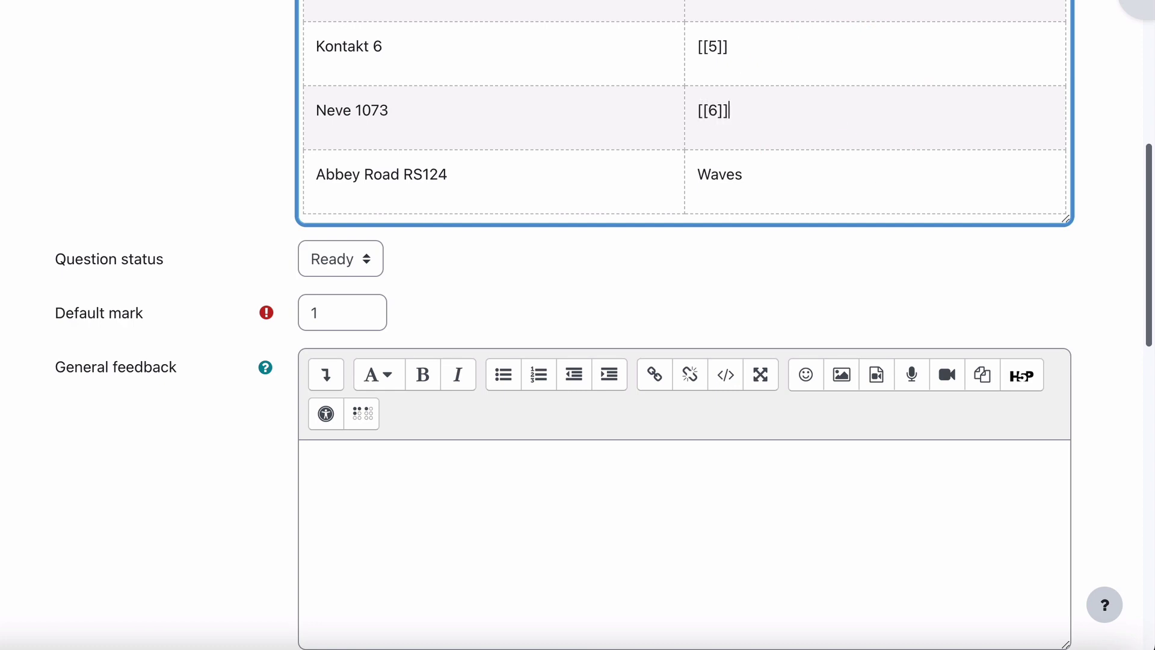
{"action": "scroll", "coordinate": [146, 426], "scroll_direction": "down", "scroll_amount": 10}
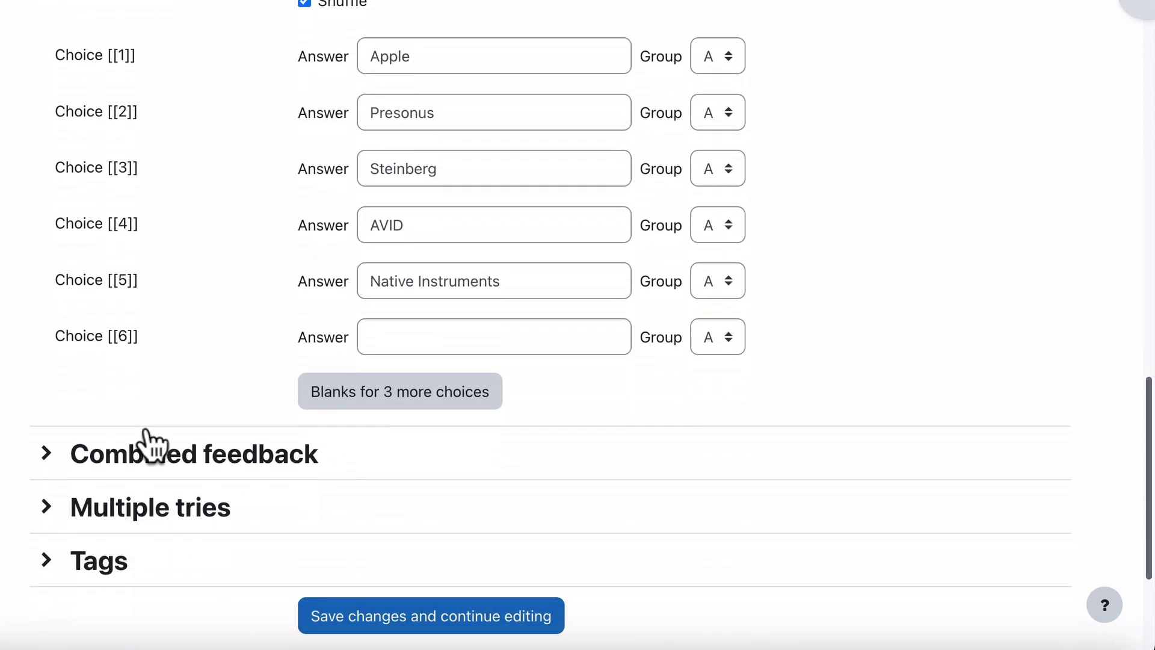
{"action": "left_click", "coordinate": [394, 337]}
{"action": "key", "text": "super+v"}
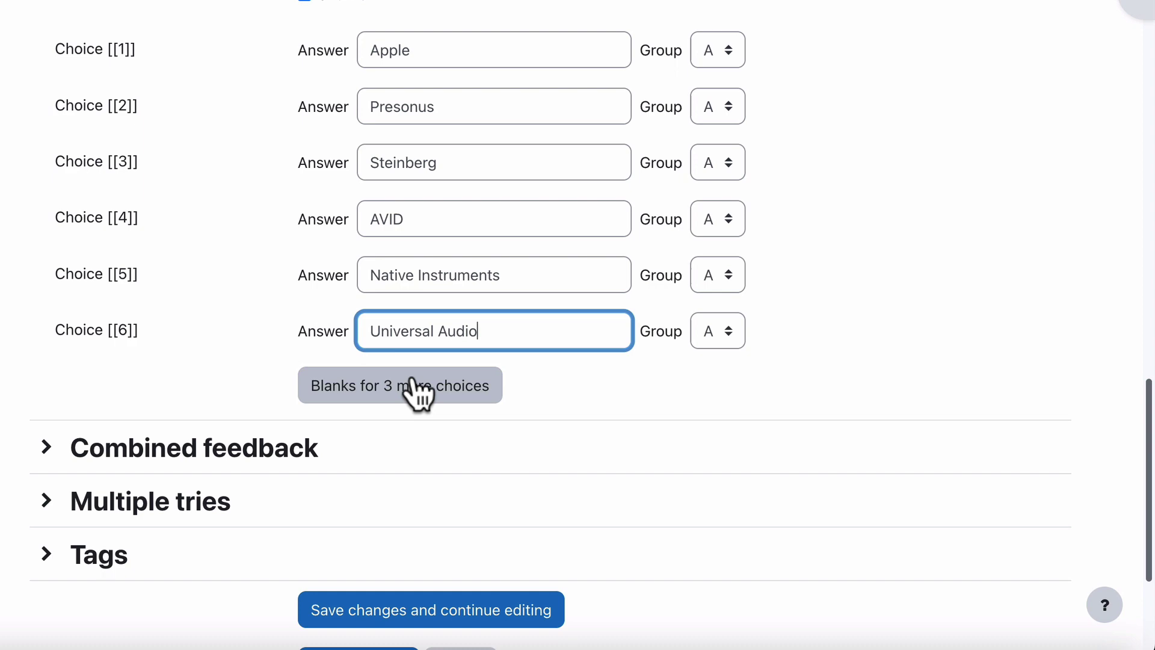
{"action": "left_click", "coordinate": [413, 388]}
{"action": "scroll", "coordinate": [126, 479], "scroll_direction": "down", "scroll_amount": 20}
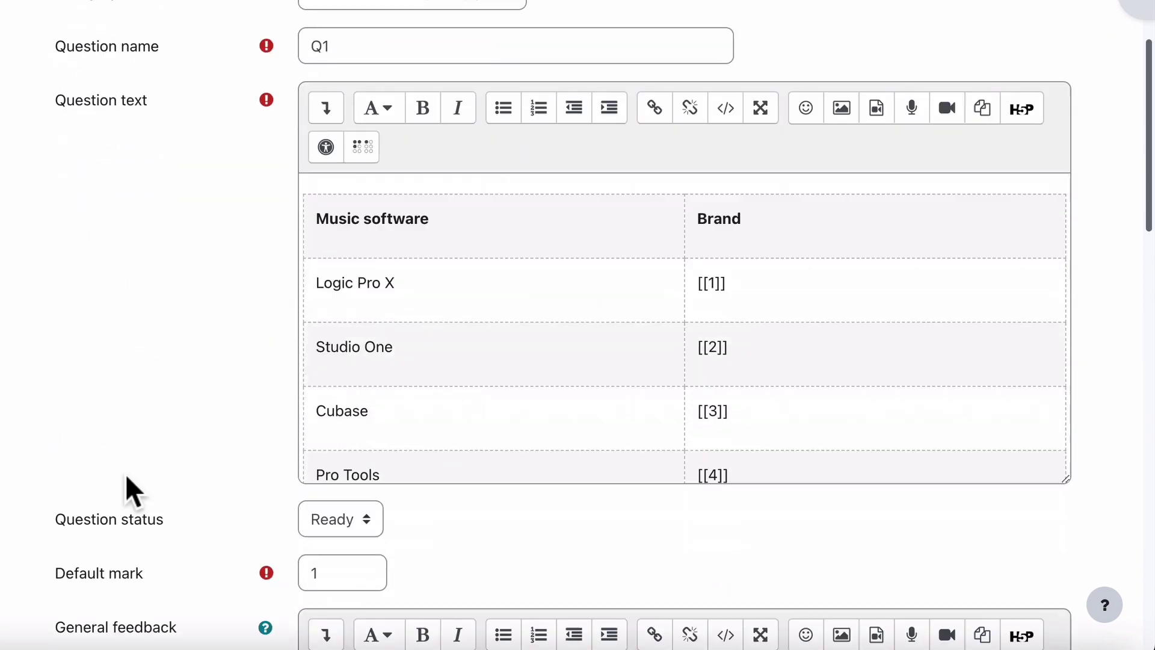
{"action": "scroll", "coordinate": [124, 475], "scroll_direction": "down", "scroll_amount": 3}
{"action": "scroll", "coordinate": [374, 265], "scroll_direction": "up", "scroll_amount": 5}
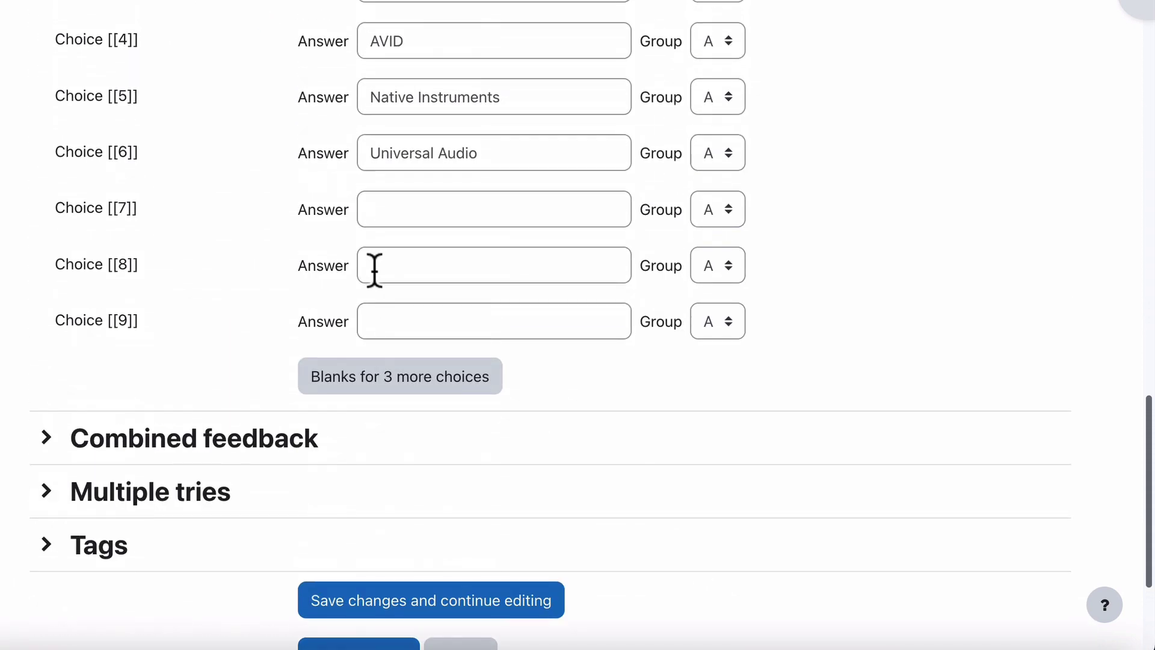
{"action": "scroll", "coordinate": [427, 207], "scroll_direction": "up", "scroll_amount": 20}
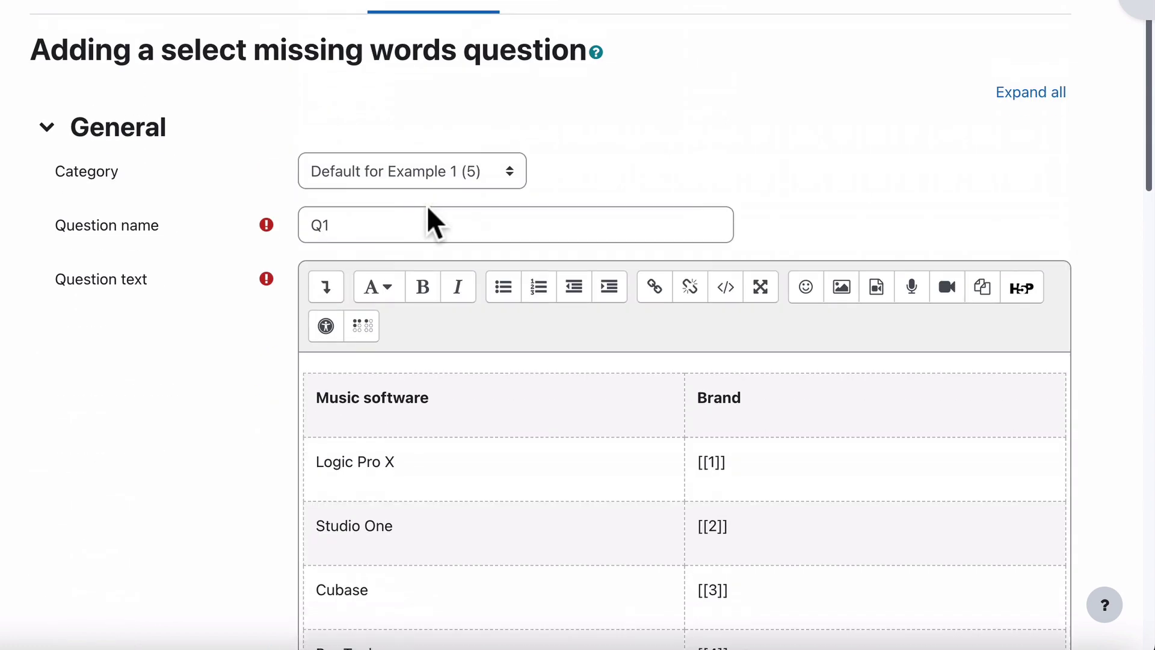
{"action": "scroll", "coordinate": [709, 342], "scroll_direction": "down", "scroll_amount": 3}
{"action": "scroll", "coordinate": [709, 342], "scroll_direction": "down", "scroll_amount": 5}
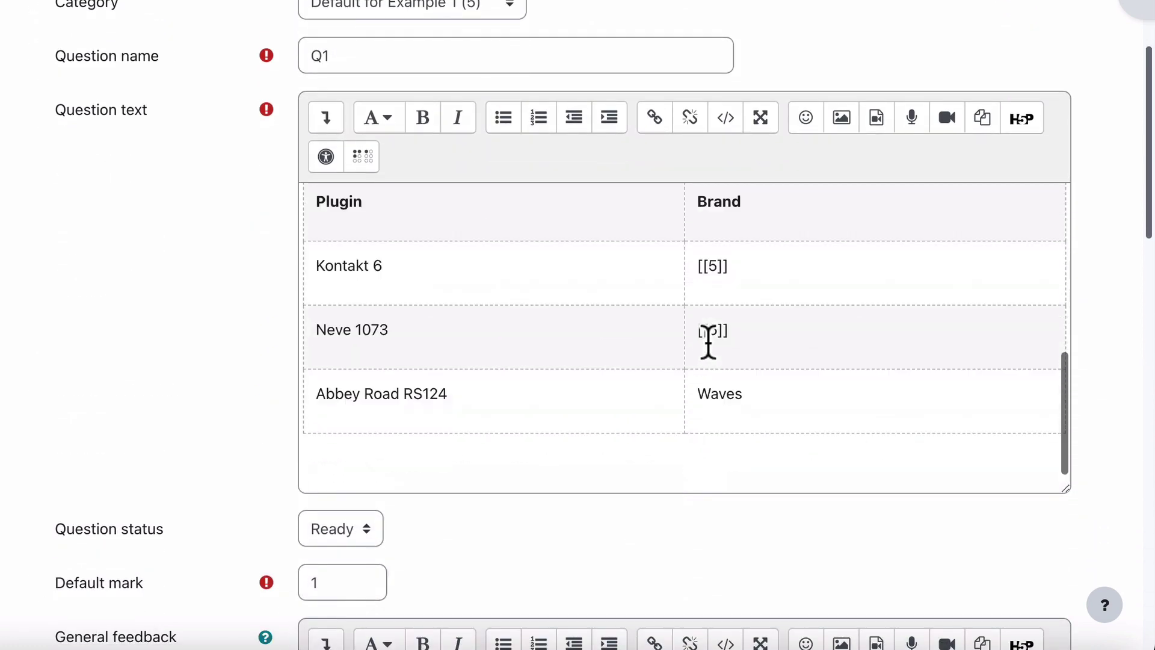
Replace Waves in the Abbey Road RS124 row with blank [[7]] and paste Waves as choice 7.
{"action": "double_click", "coordinate": [728, 394]}
{"action": "type", "text": "[[7"}
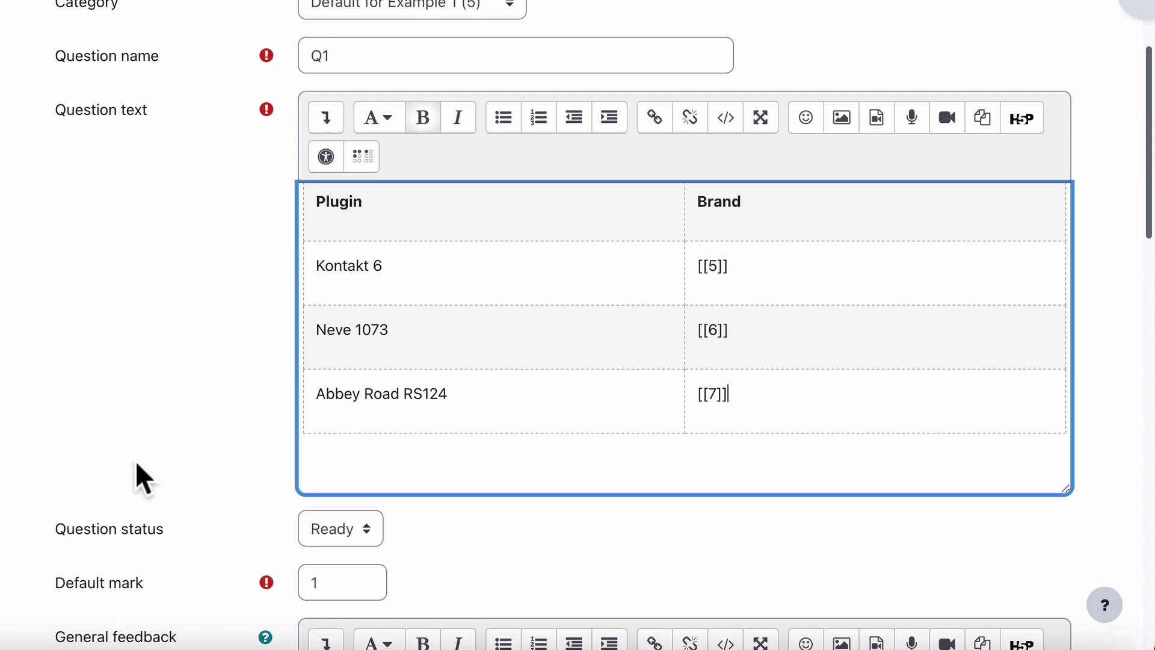
{"action": "scroll", "coordinate": [135, 469], "scroll_direction": "down", "scroll_amount": 15}
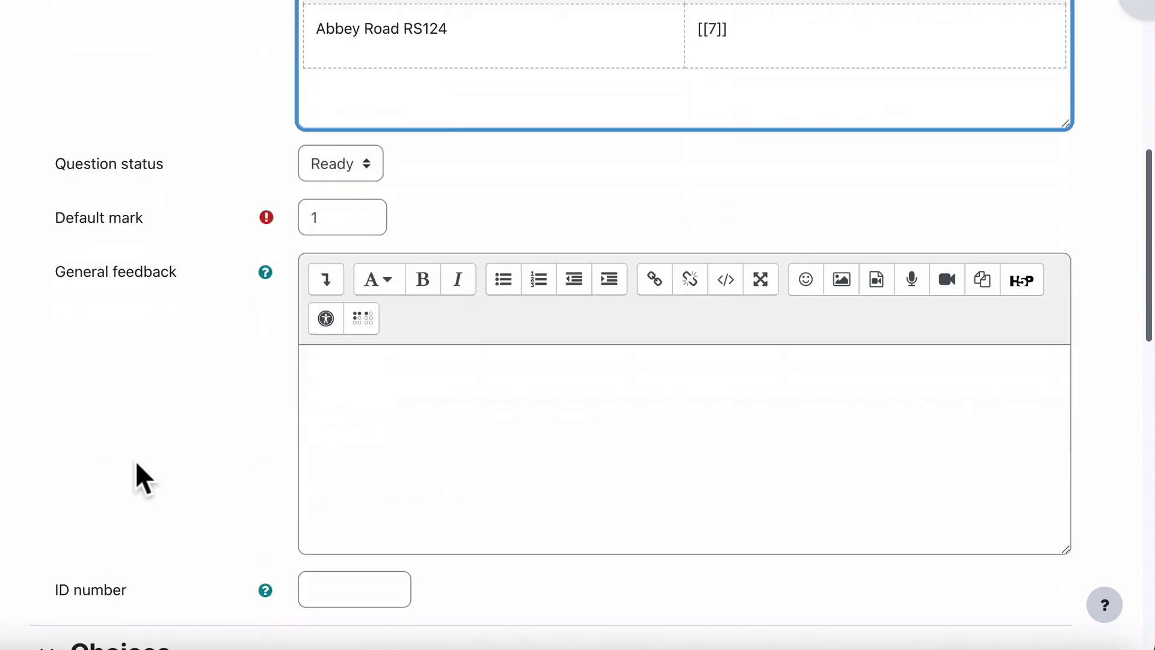
{"action": "left_click", "coordinate": [378, 378]}
{"action": "key", "text": "ctrl+v"}
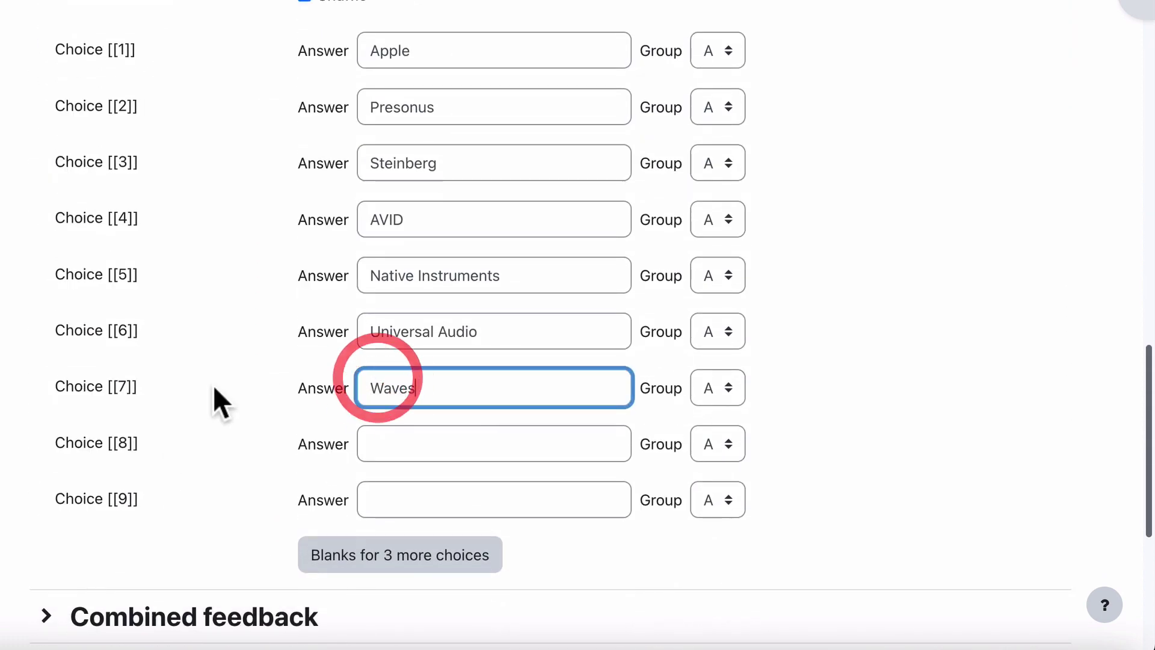
{"action": "scroll", "coordinate": [58, 454], "scroll_direction": "down", "scroll_amount": 4}
{"action": "scroll", "coordinate": [58, 457], "scroll_direction": "down", "scroll_amount": 4}
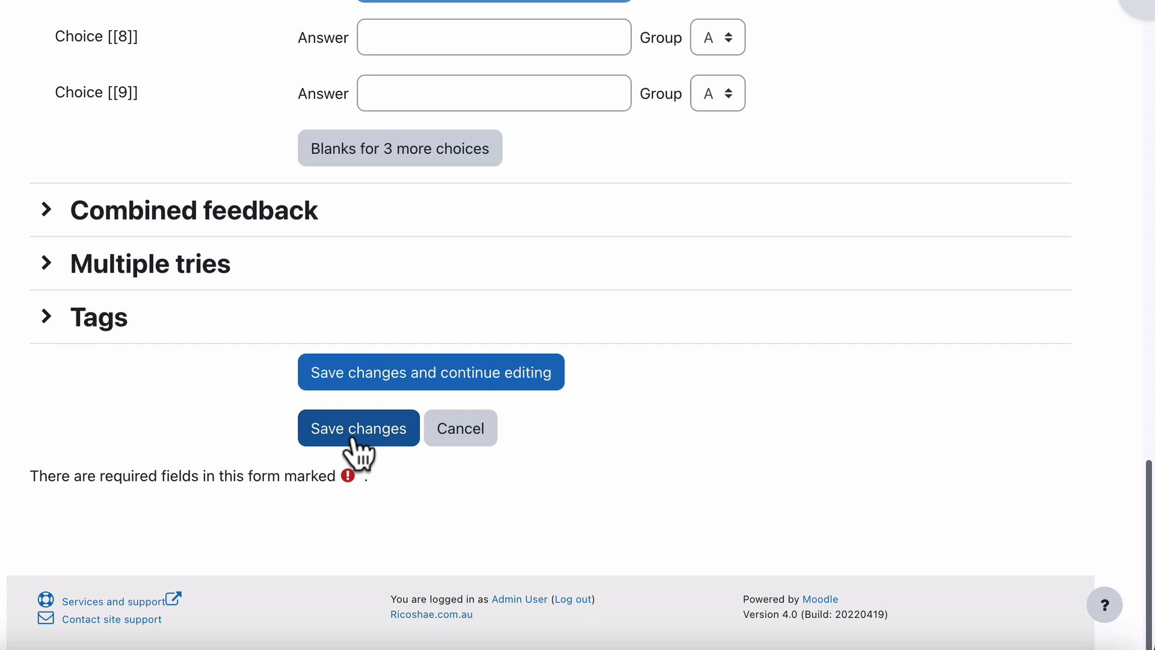
Save the question and preview question 5, Q1 MUSIC SOFTWARE BRAND, from Test Quiz.
{"action": "left_click", "coordinate": [355, 434]}
{"action": "scroll", "coordinate": [667, 428], "scroll_direction": "down", "scroll_amount": 6}
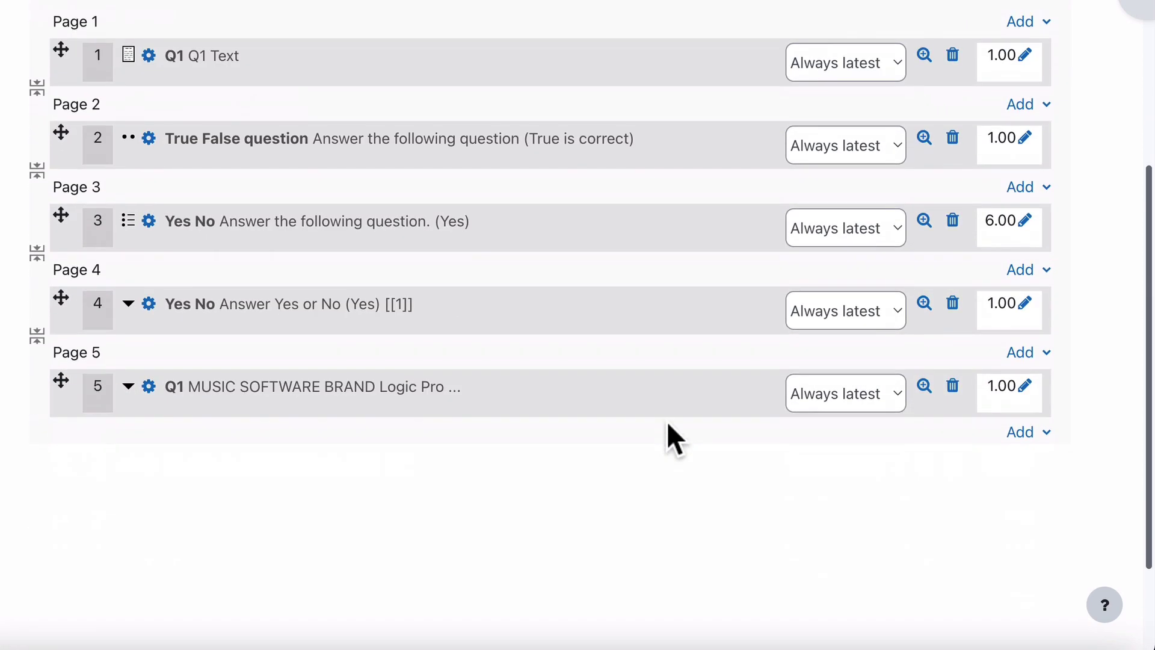
{"action": "left_click", "coordinate": [924, 386]}
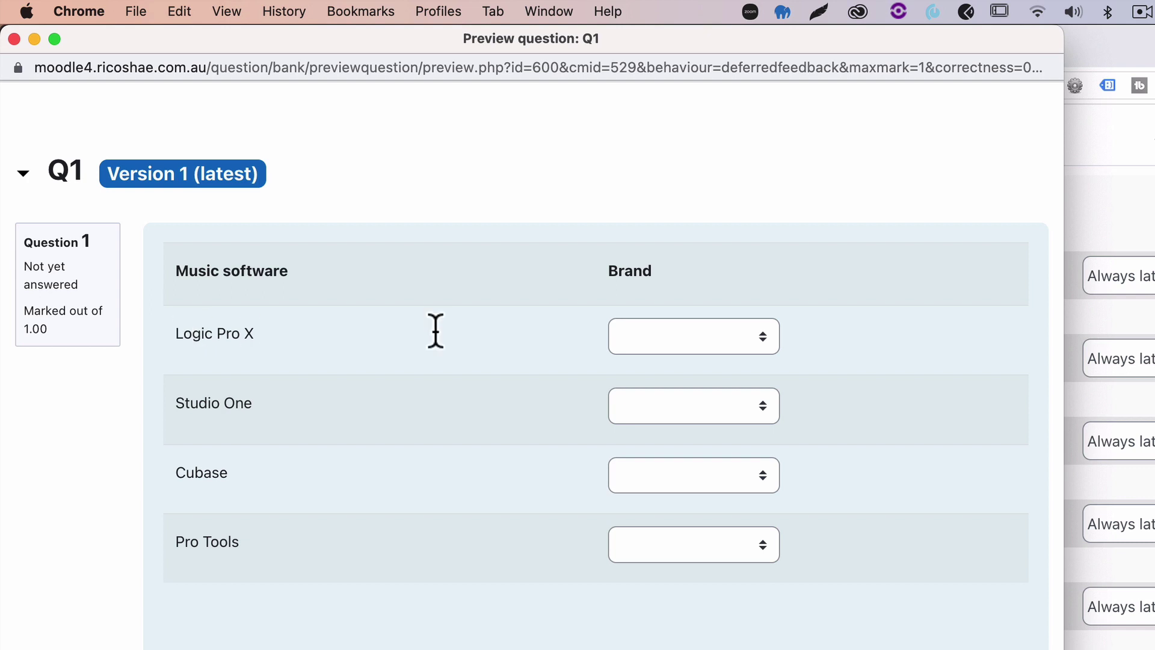
In the preview, choose Apple, Presonus, Steinberg and AVID for Logic Pro X, Studio One, Cubase and Pro Tools.
{"action": "left_click", "coordinate": [626, 338]}
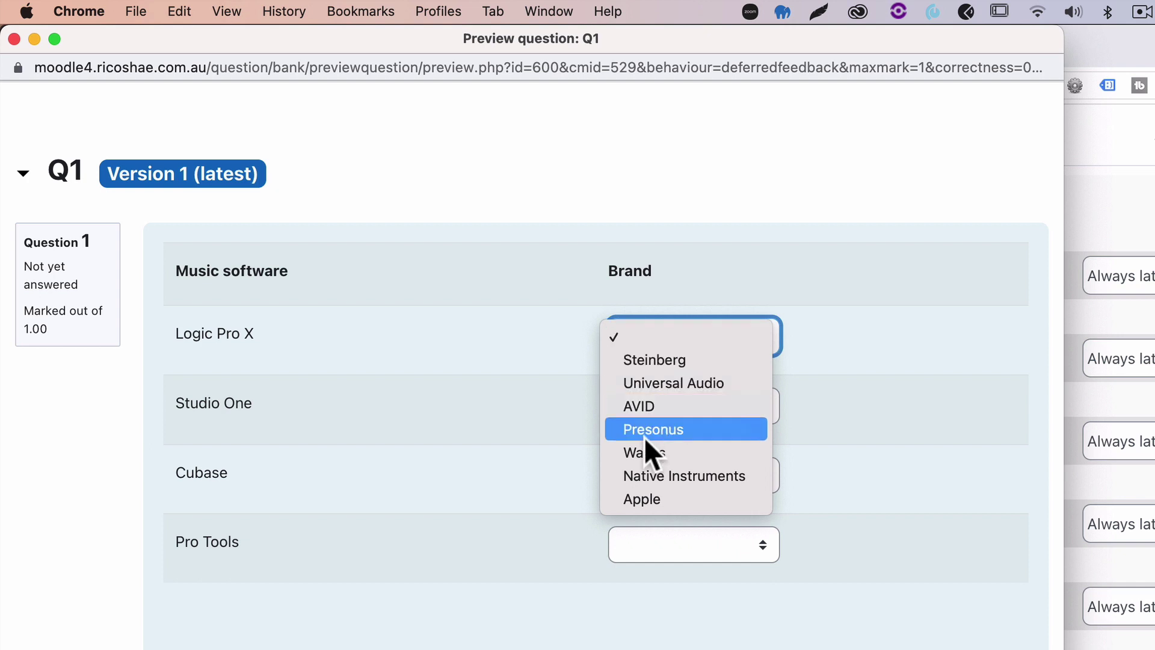
{"action": "left_click", "coordinate": [647, 492]}
{"action": "left_click", "coordinate": [667, 399]}
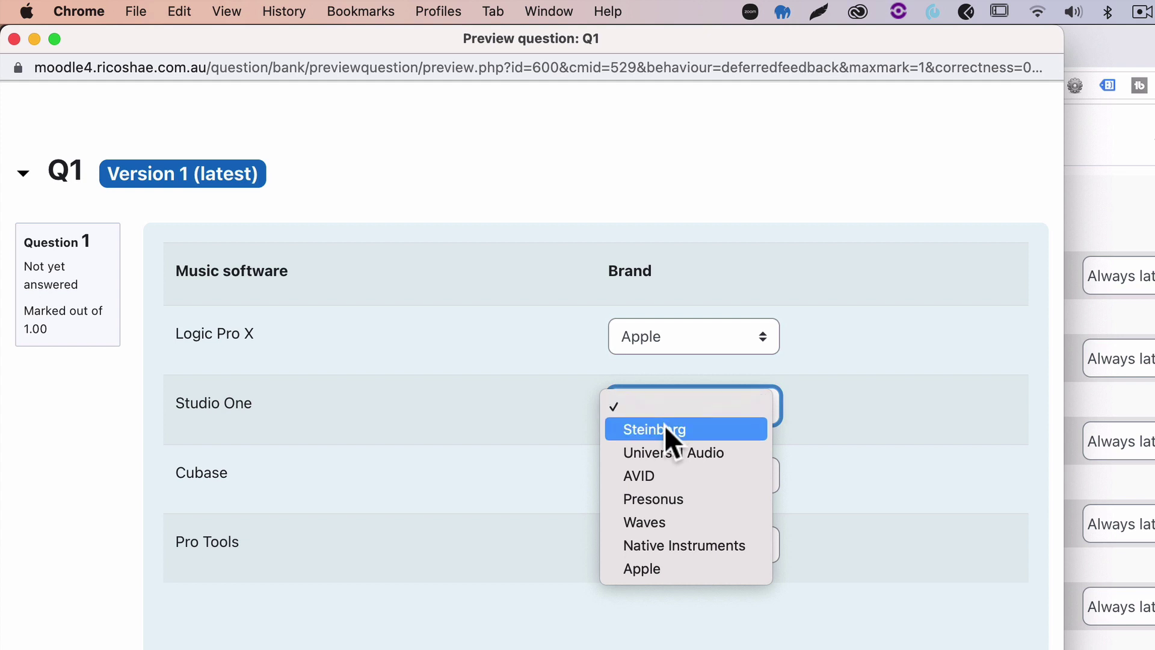
{"action": "left_click", "coordinate": [669, 495]}
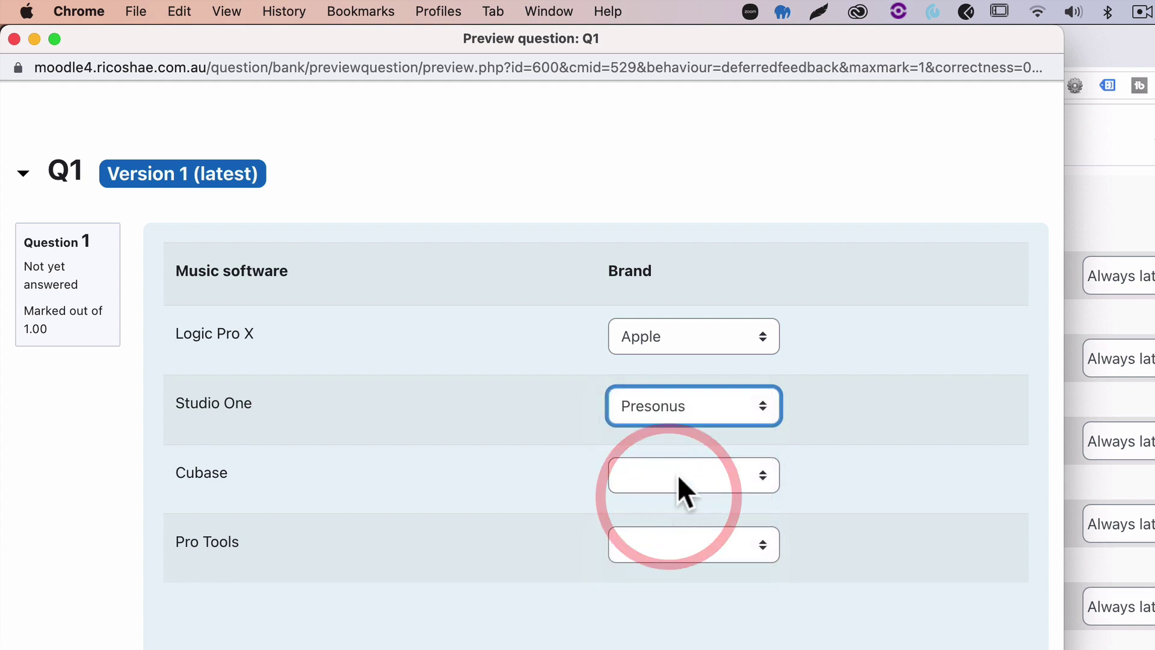
{"action": "left_click", "coordinate": [678, 474]}
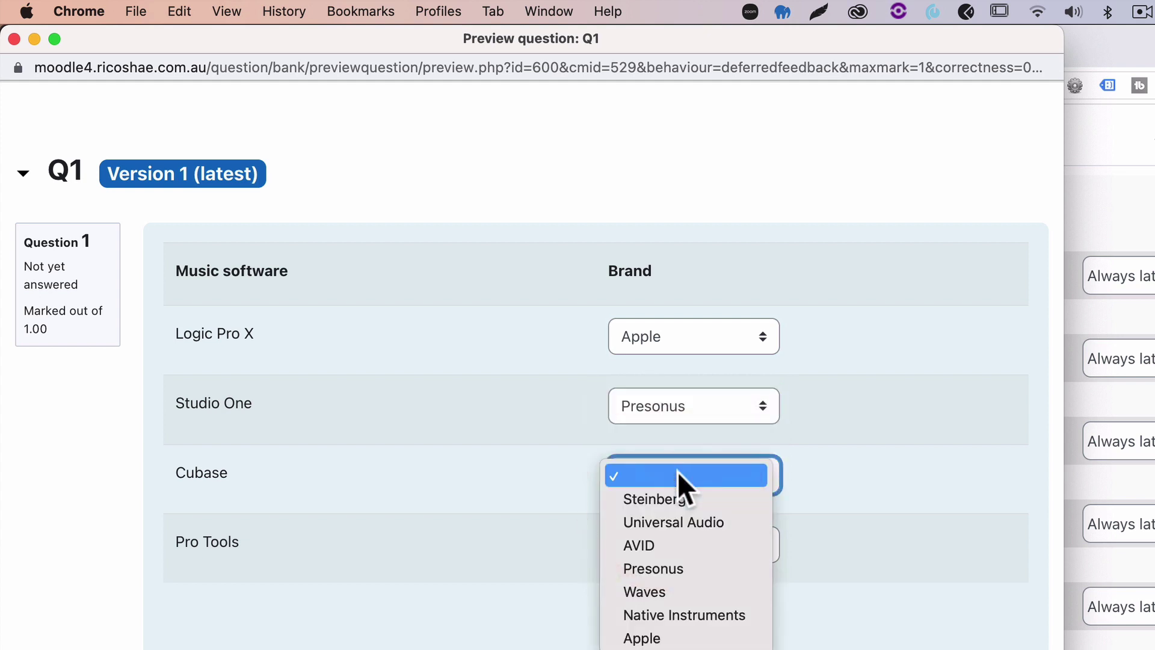
{"action": "left_click", "coordinate": [670, 499]}
{"action": "left_click", "coordinate": [672, 549]}
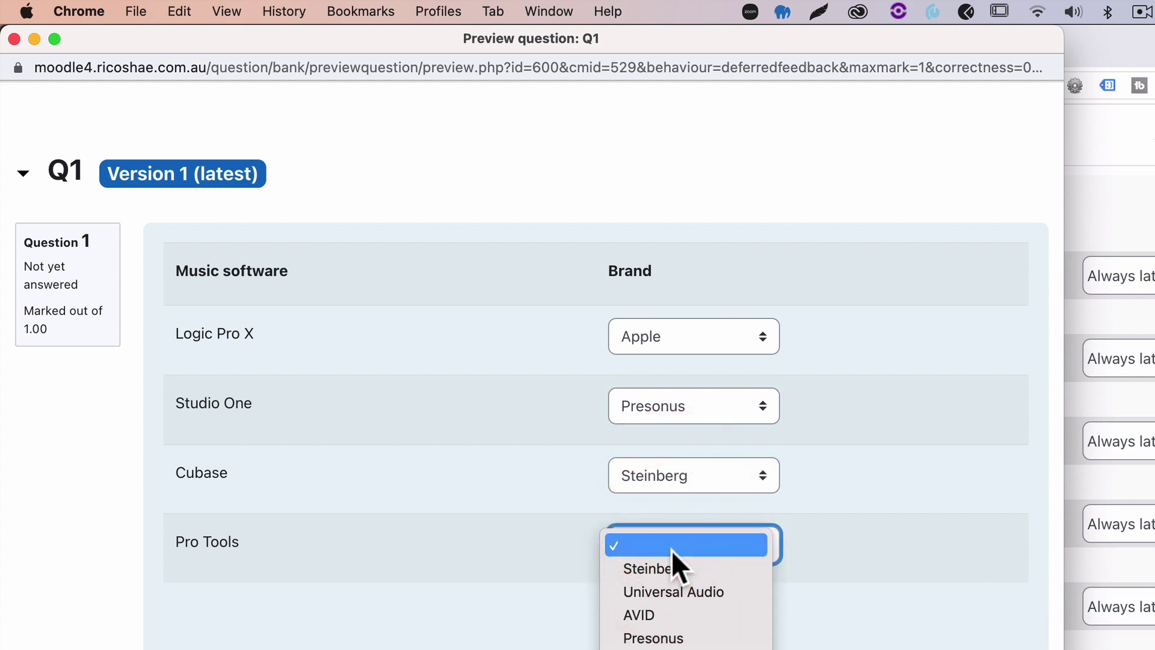
{"action": "left_click", "coordinate": [656, 613]}
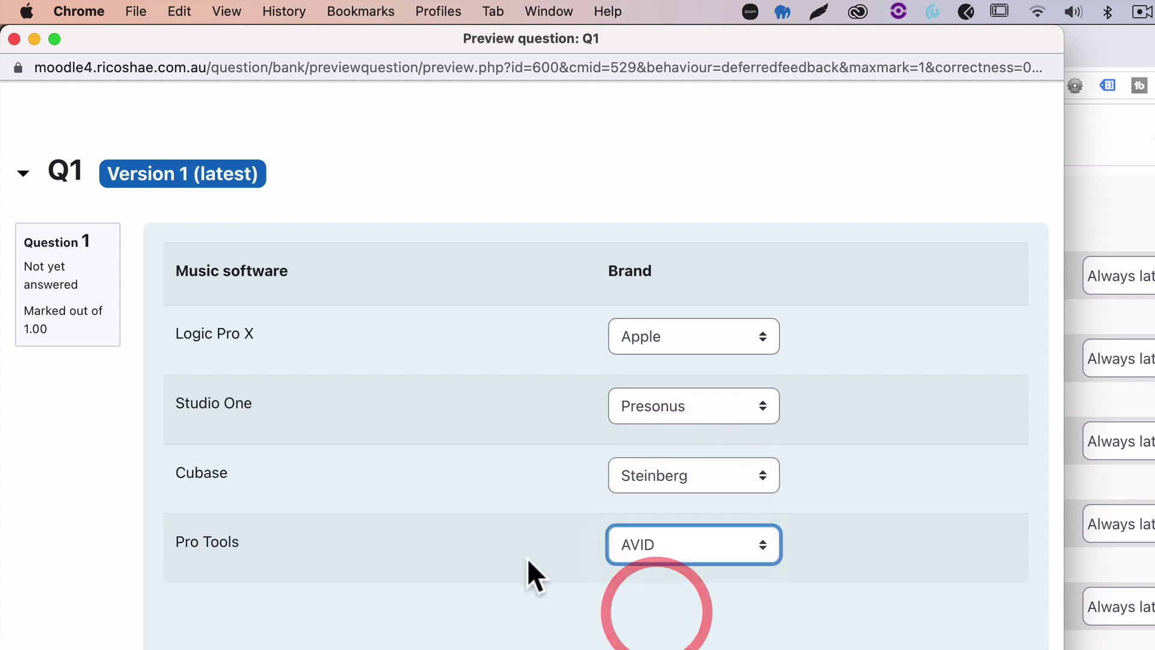
{"action": "left_click", "coordinate": [527, 558]}
Check the Kontakt 6 brand list, leaving it blank, and confirm Logic Pro X keeps Apple.
{"action": "scroll", "coordinate": [527, 557], "scroll_direction": "down", "scroll_amount": 3}
{"action": "scroll", "coordinate": [527, 558], "scroll_direction": "down", "scroll_amount": 5}
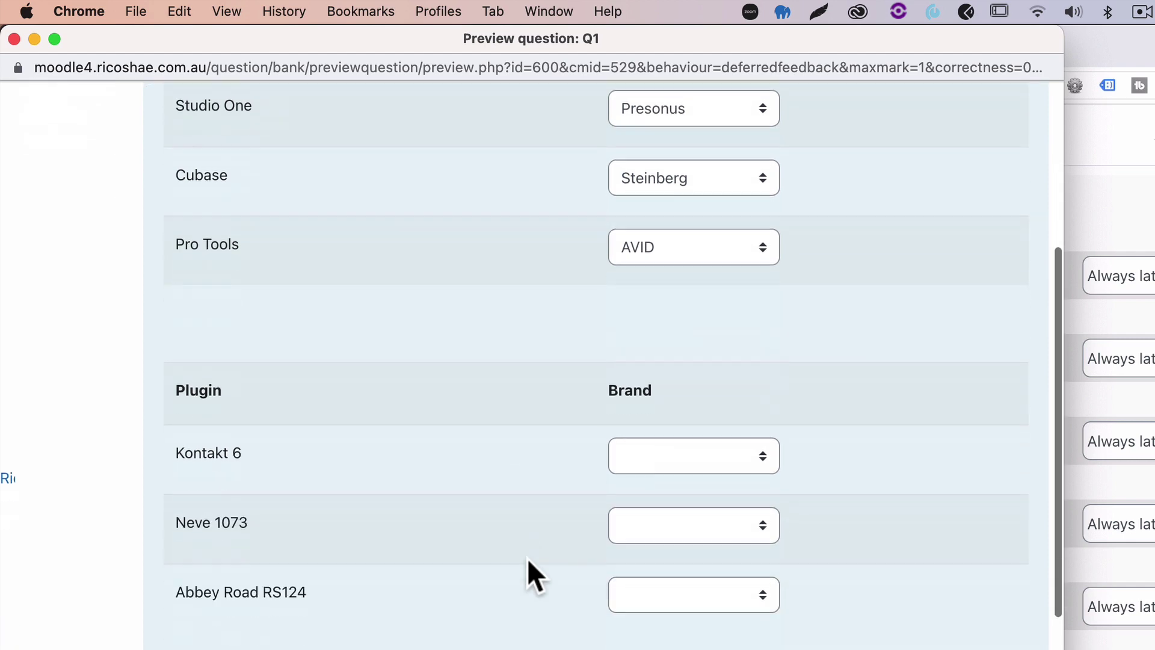
{"action": "scroll", "coordinate": [527, 558], "scroll_direction": "up", "scroll_amount": 2}
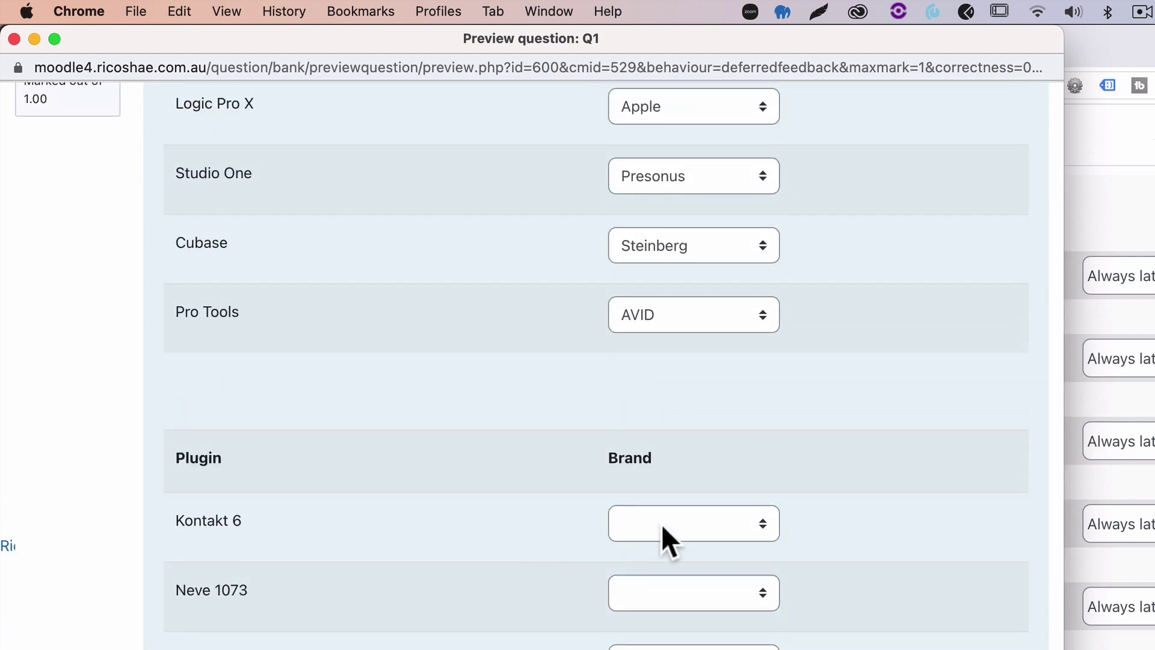
{"action": "left_click", "coordinate": [661, 523]}
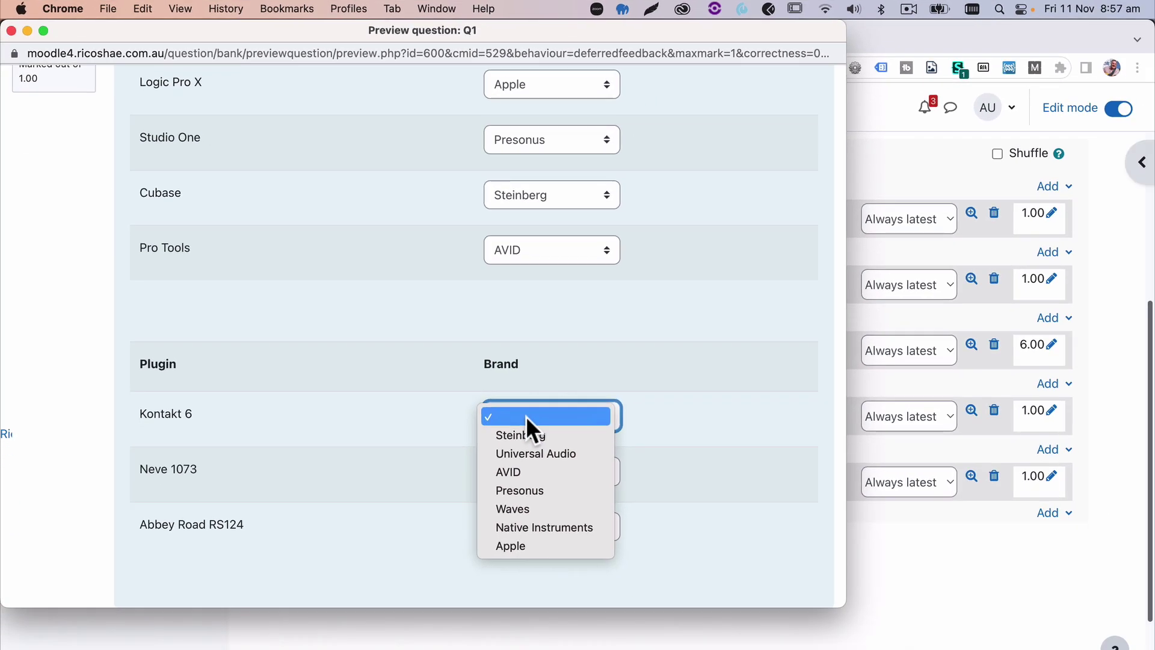
{"action": "left_click", "coordinate": [246, 413]}
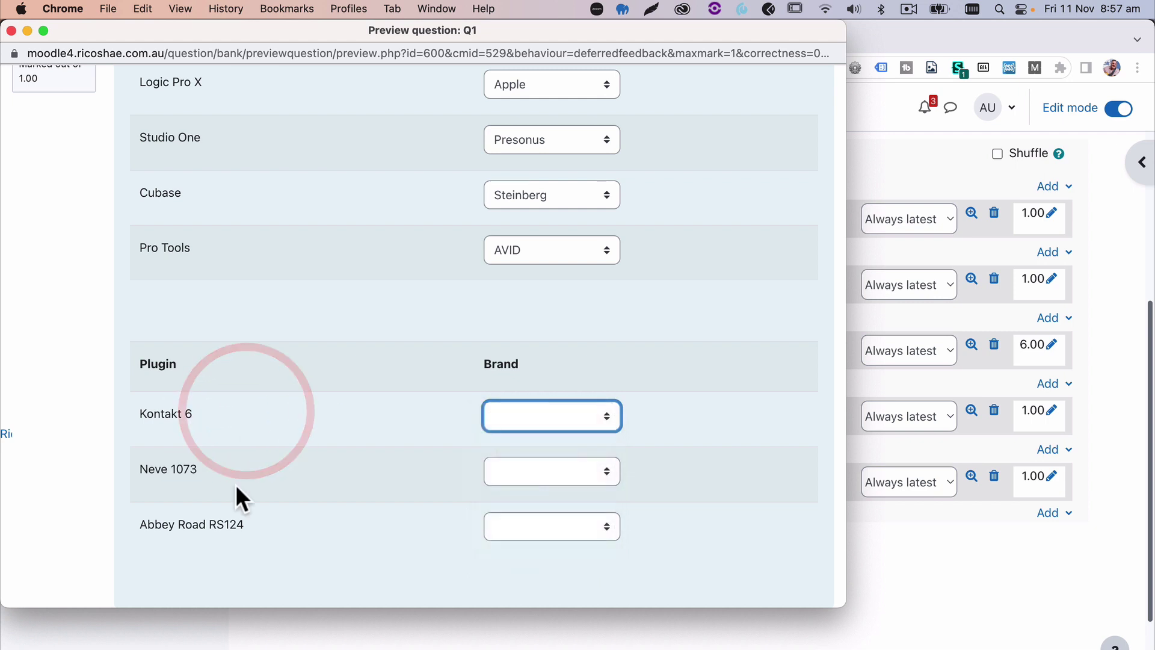
{"action": "left_click", "coordinate": [509, 417]}
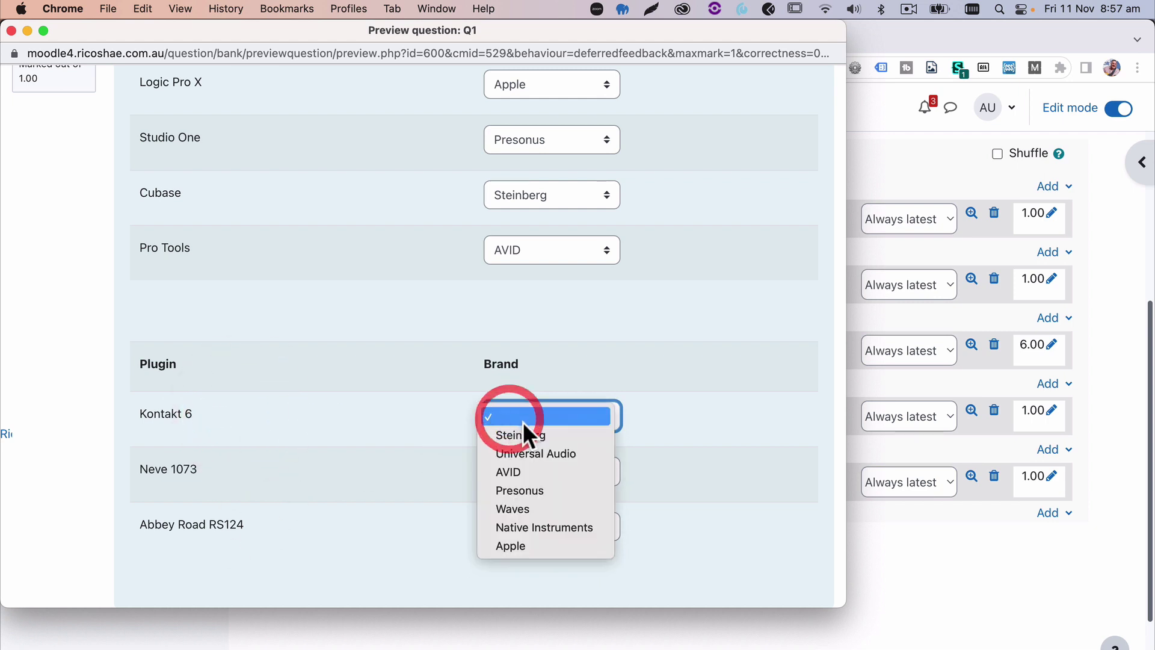
{"action": "left_click", "coordinate": [414, 368]}
{"action": "scroll", "coordinate": [414, 368], "scroll_direction": "up", "scroll_amount": 3}
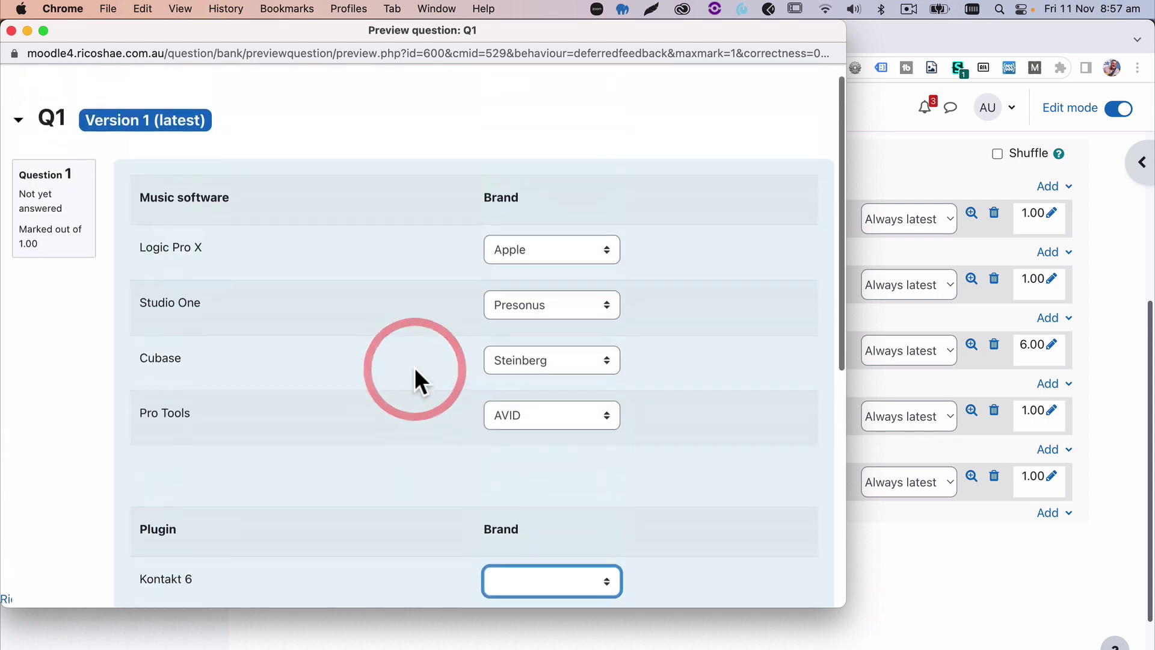
{"action": "left_click", "coordinate": [540, 256]}
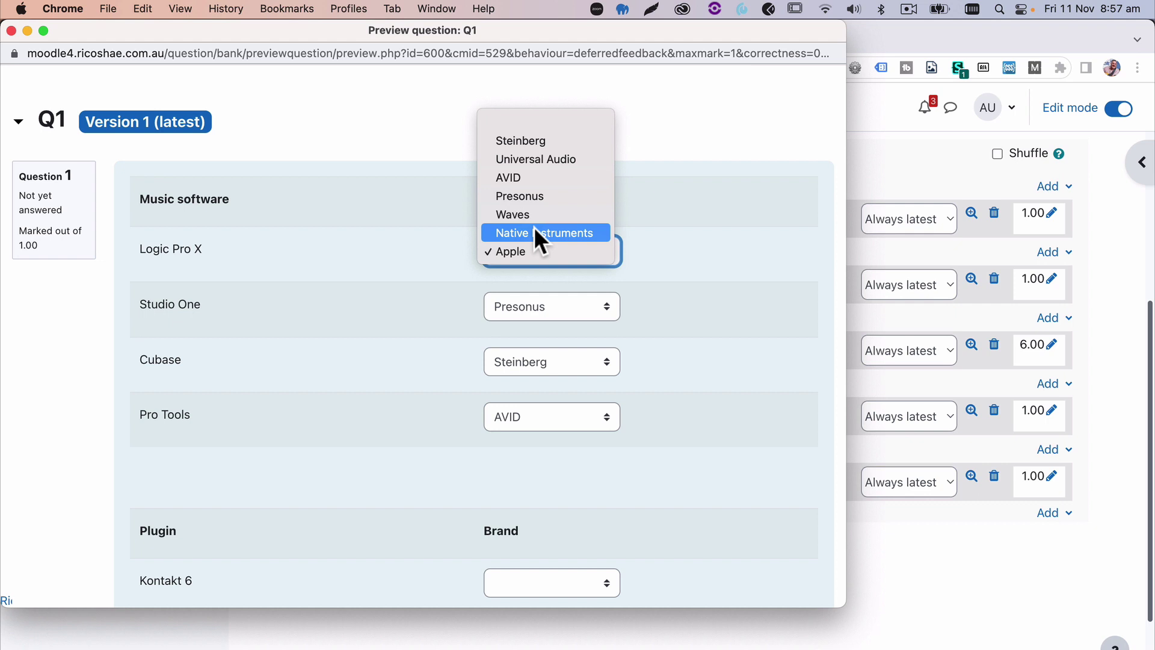
{"action": "left_click", "coordinate": [398, 274]}
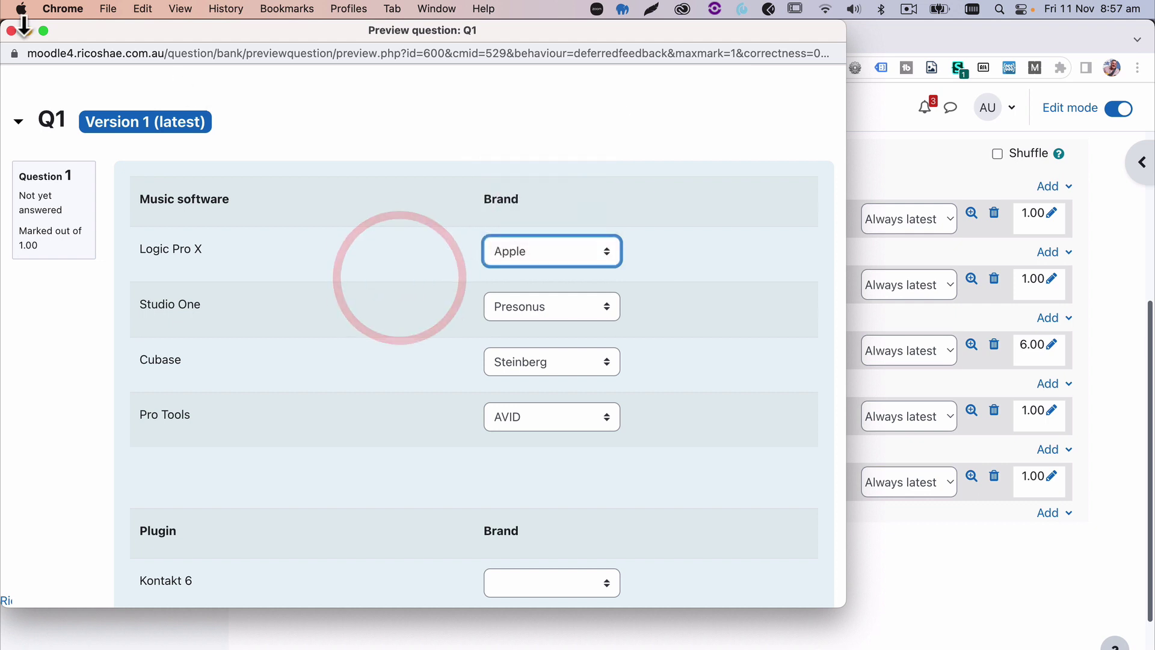
Close the preview and open Q1's edit form at the Choices section.
{"action": "left_click", "coordinate": [10, 31]}
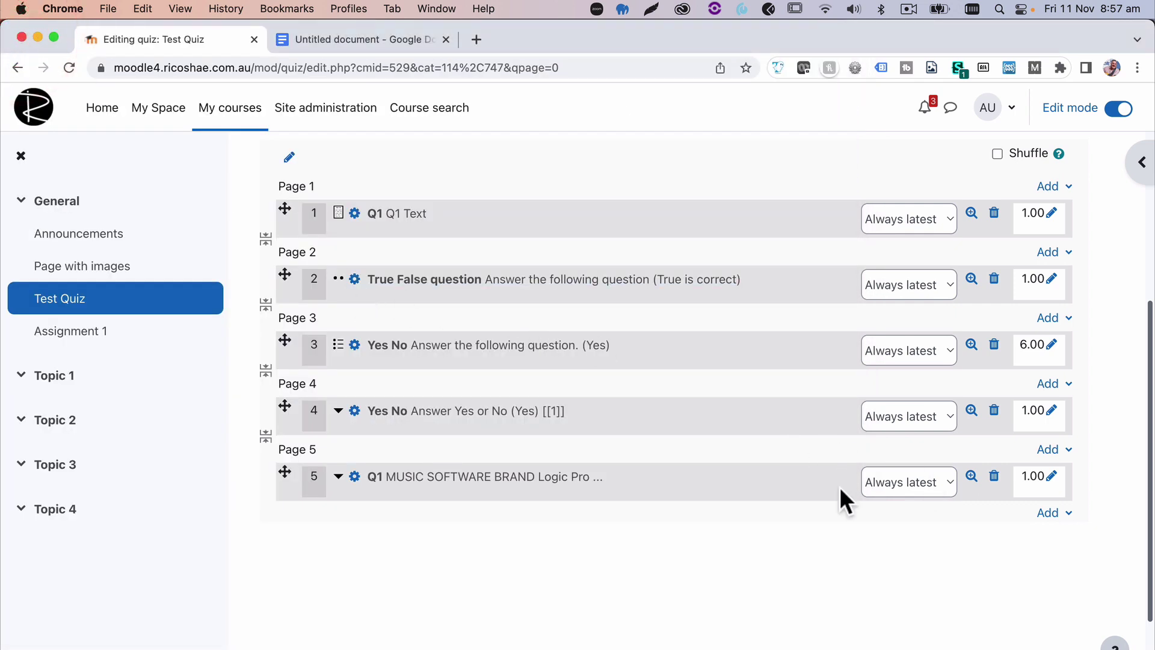
{"action": "left_click", "coordinate": [354, 478]}
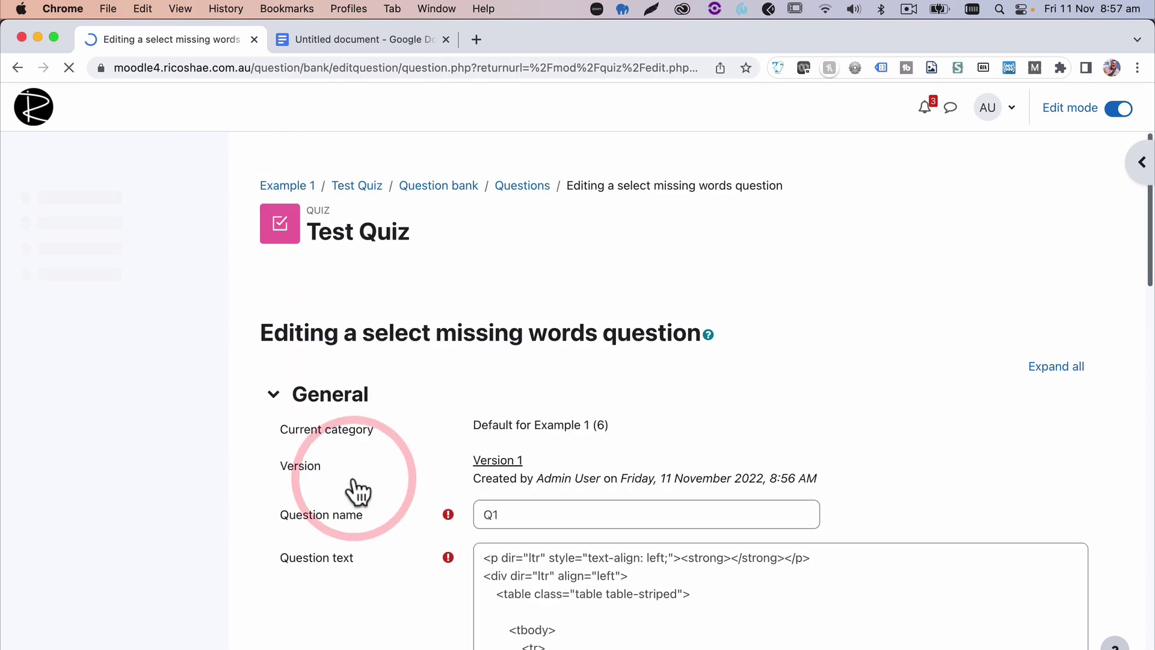
{"action": "scroll", "coordinate": [355, 491], "scroll_direction": "down", "scroll_amount": 5}
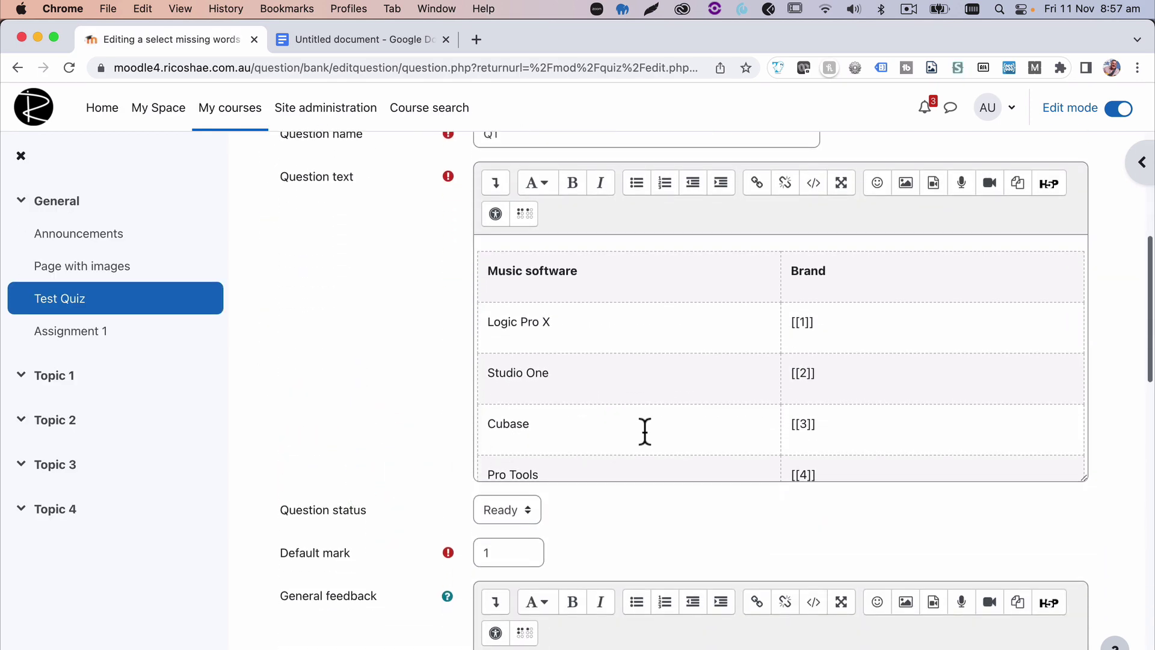
{"action": "scroll", "coordinate": [644, 432], "scroll_direction": "down", "scroll_amount": 2}
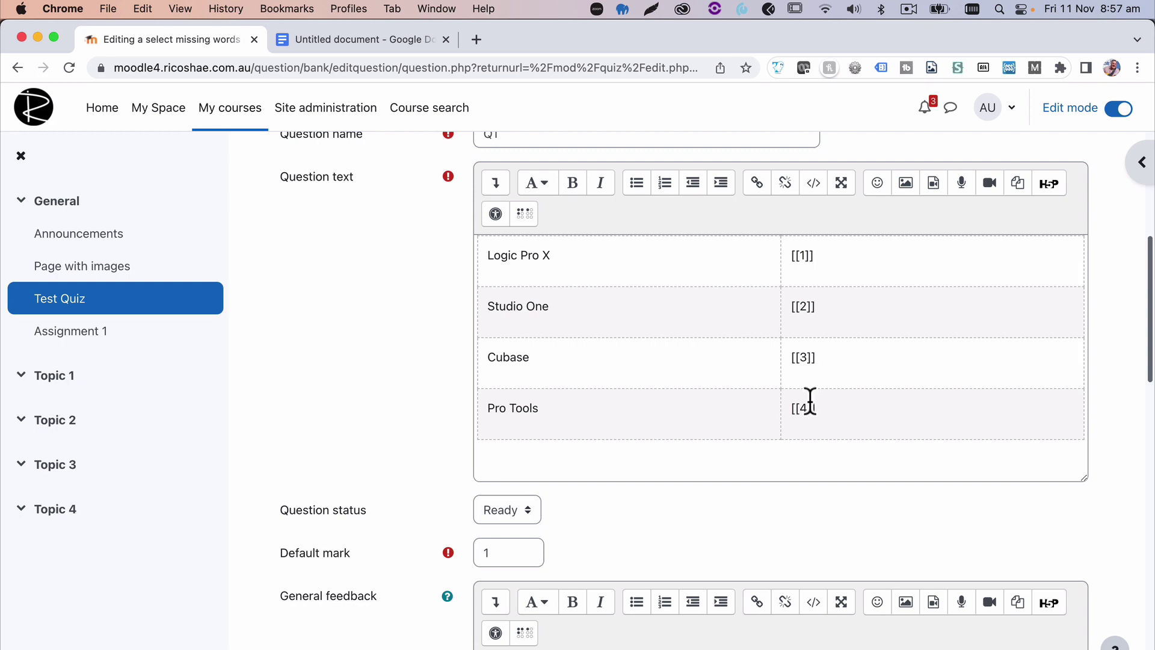
{"action": "scroll", "coordinate": [809, 400], "scroll_direction": "down", "scroll_amount": 1}
{"action": "scroll", "coordinate": [810, 399], "scroll_direction": "up", "scroll_amount": 2}
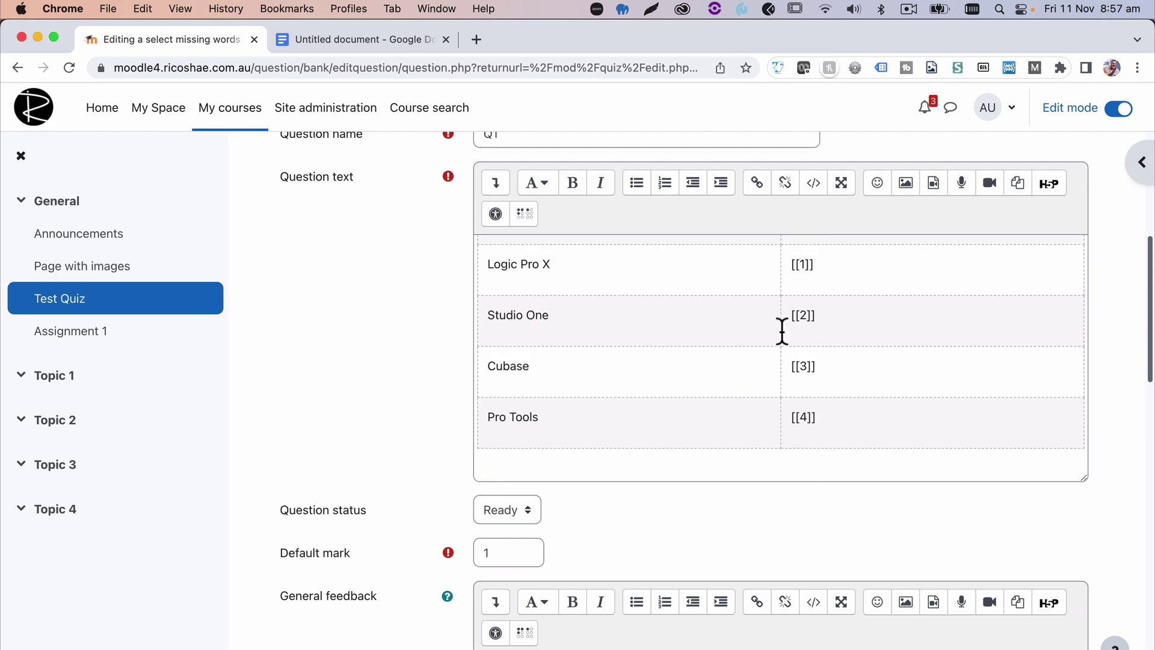
{"action": "scroll", "coordinate": [403, 408], "scroll_direction": "down", "scroll_amount": 12}
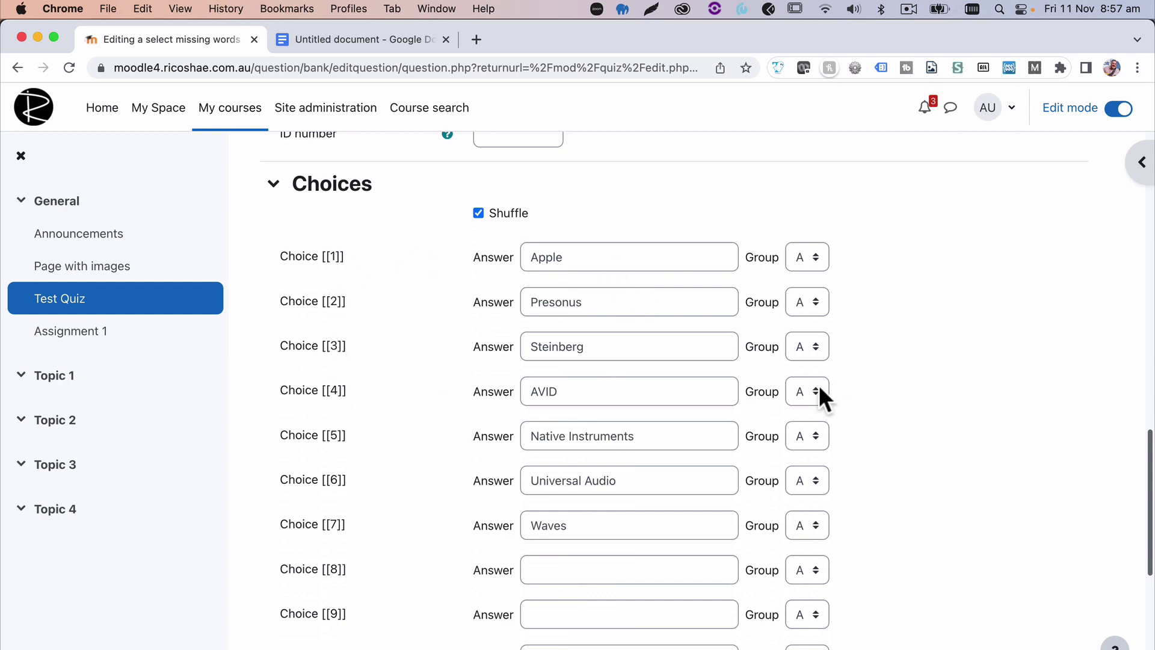
Set Native Instruments, Universal Audio and Waves (choices [[5]]–[[7]]) to group B.
{"action": "left_click", "coordinate": [807, 434]}
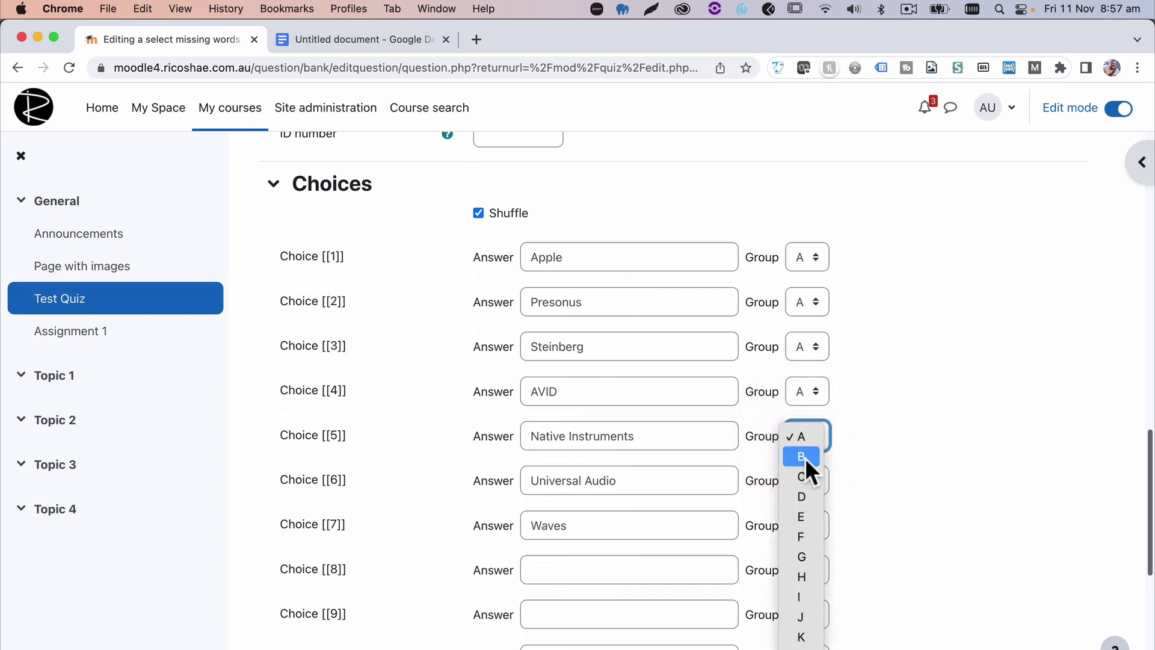
{"action": "left_click", "coordinate": [805, 457]}
{"action": "left_click", "coordinate": [807, 475]}
{"action": "left_click", "coordinate": [804, 499]}
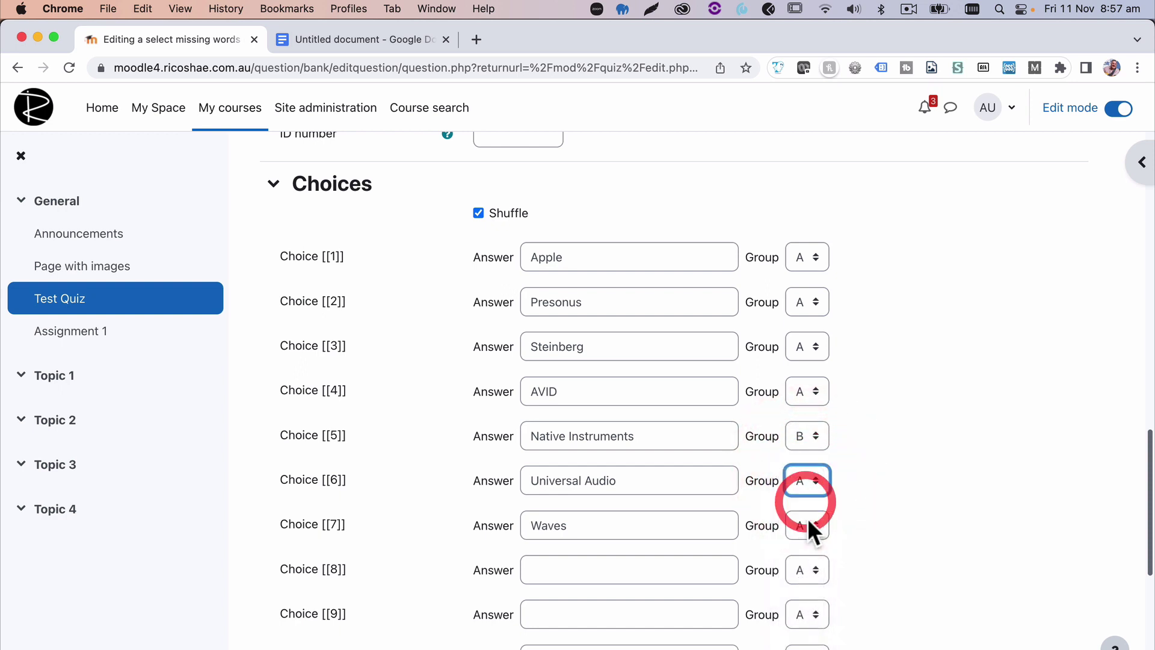
{"action": "left_click", "coordinate": [807, 524]}
{"action": "left_click", "coordinate": [802, 544]}
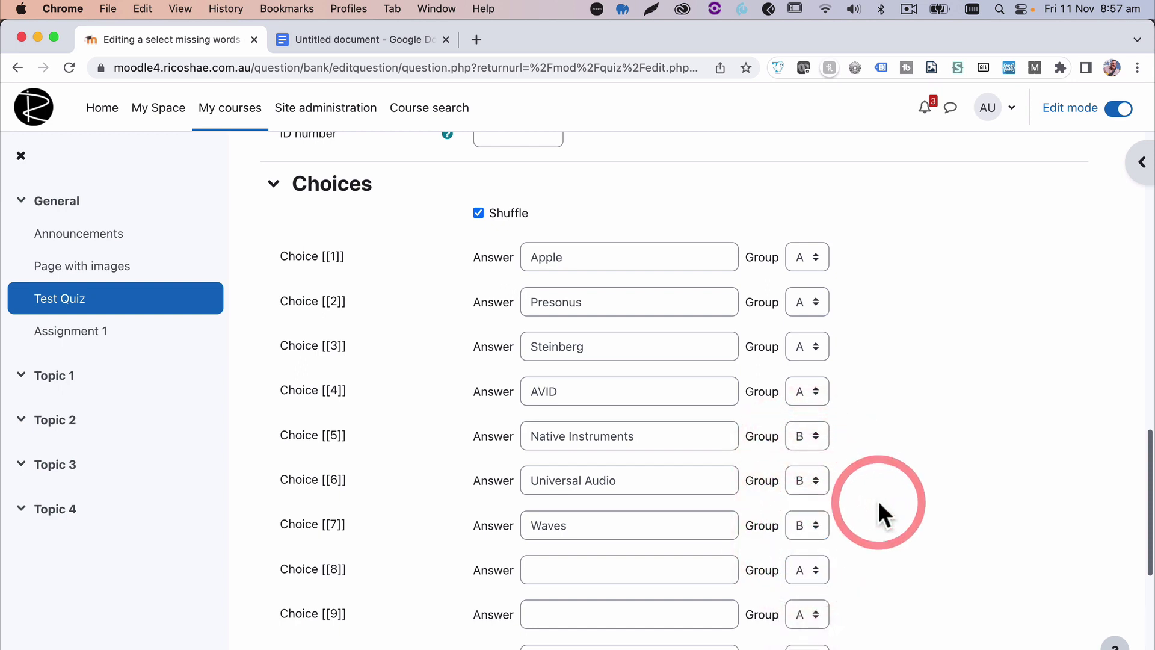
{"action": "double_click", "coordinate": [345, 438]}
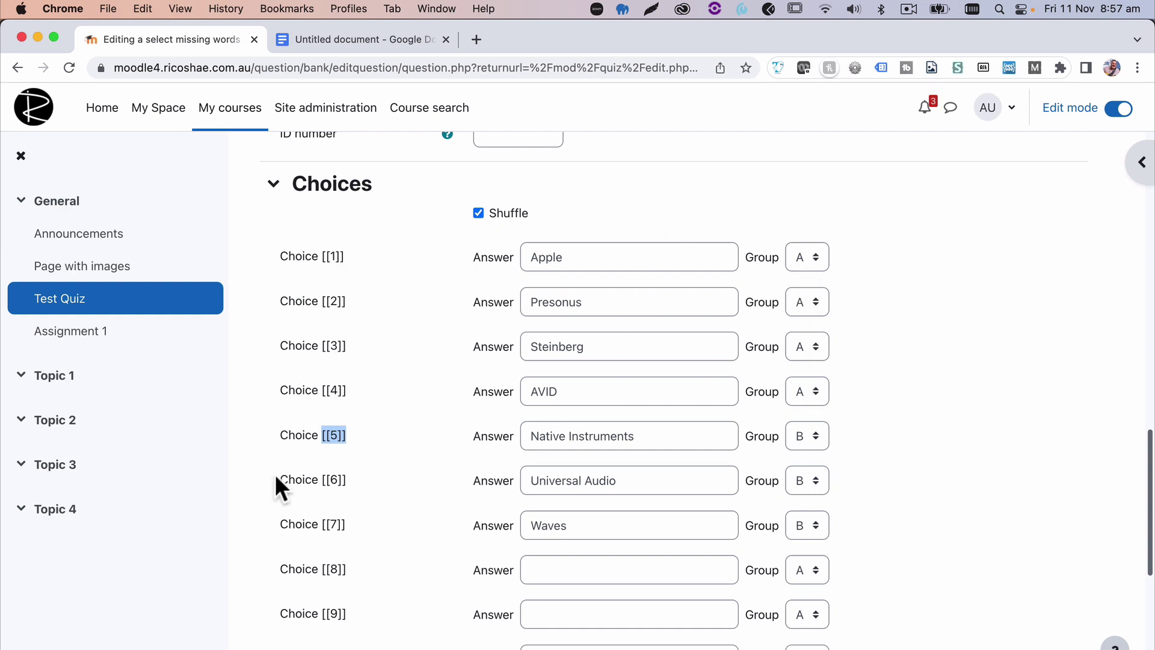
{"action": "scroll", "coordinate": [257, 514], "scroll_direction": "down", "scroll_amount": 7}
Save the question changes and open an enlarged preview of question 5.
{"action": "left_click", "coordinate": [490, 517]}
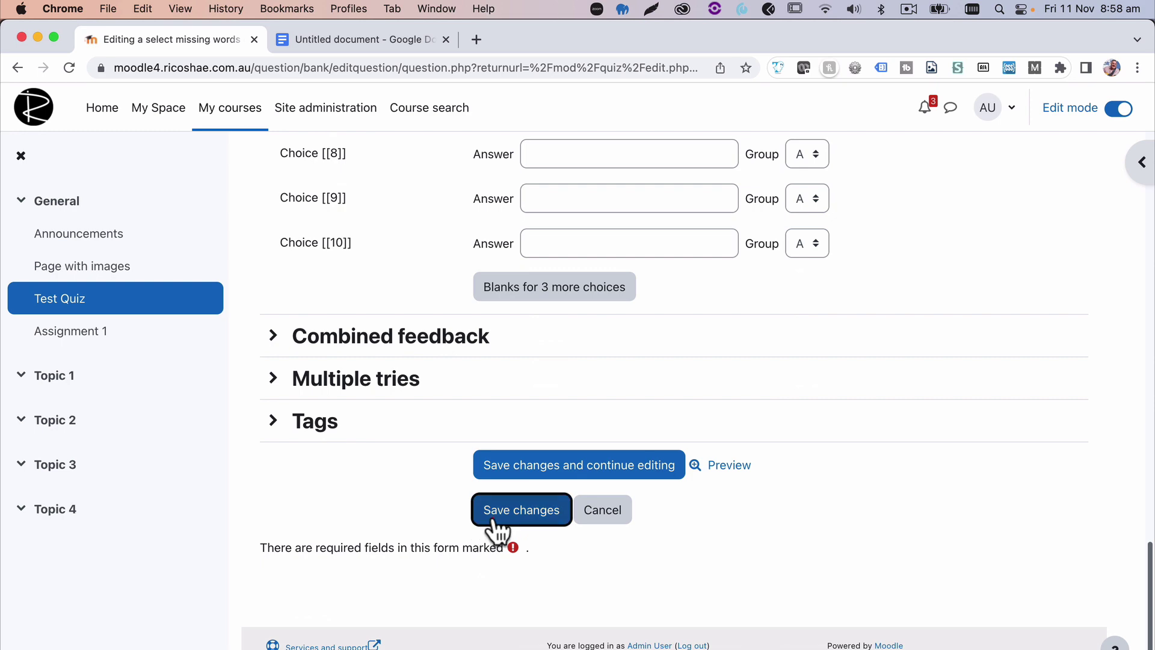
{"action": "scroll", "coordinate": [755, 529], "scroll_direction": "down", "scroll_amount": 4}
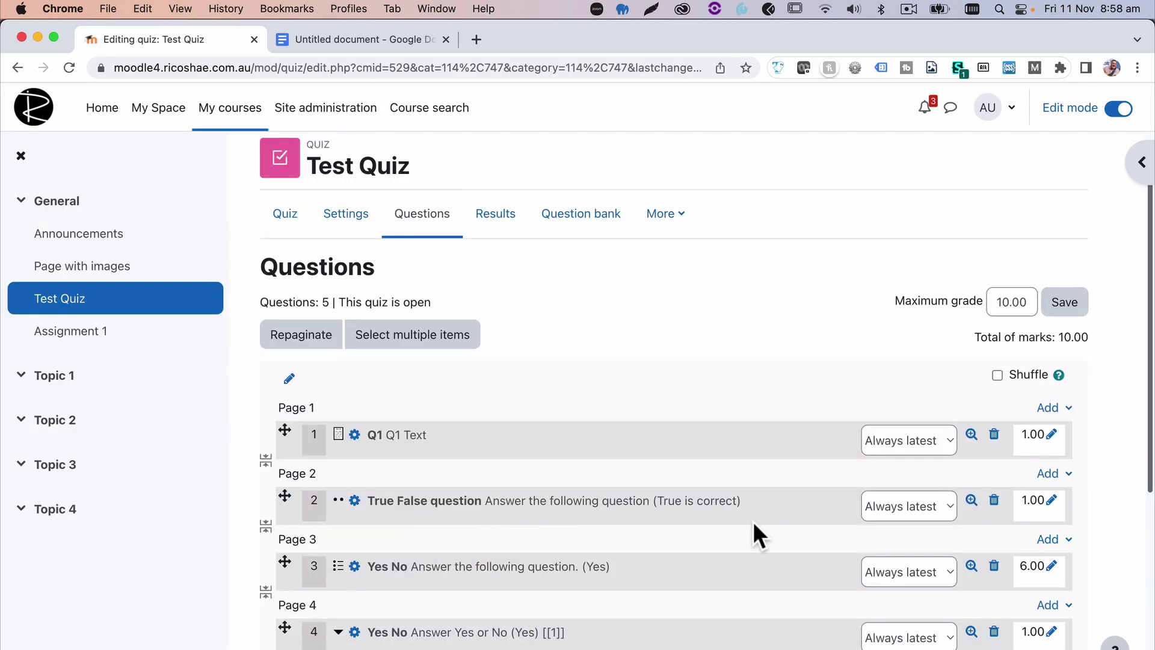
{"action": "left_click", "coordinate": [971, 524]}
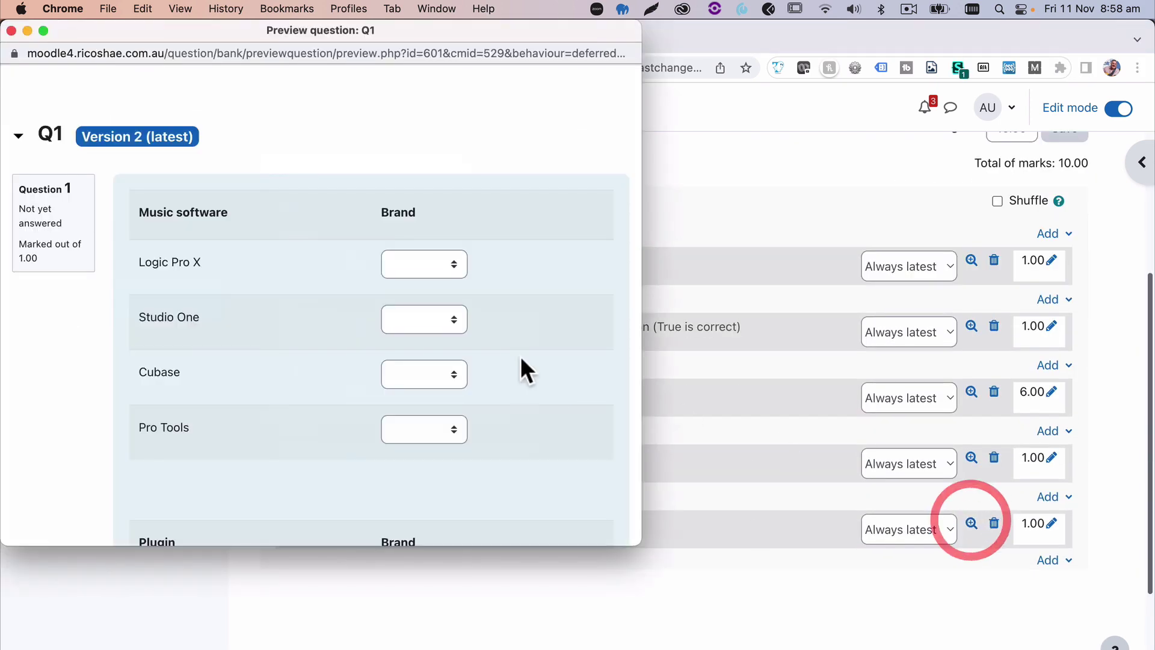
{"action": "left_click_drag", "start_coordinate": [640, 546], "coordinate": [778, 637]}
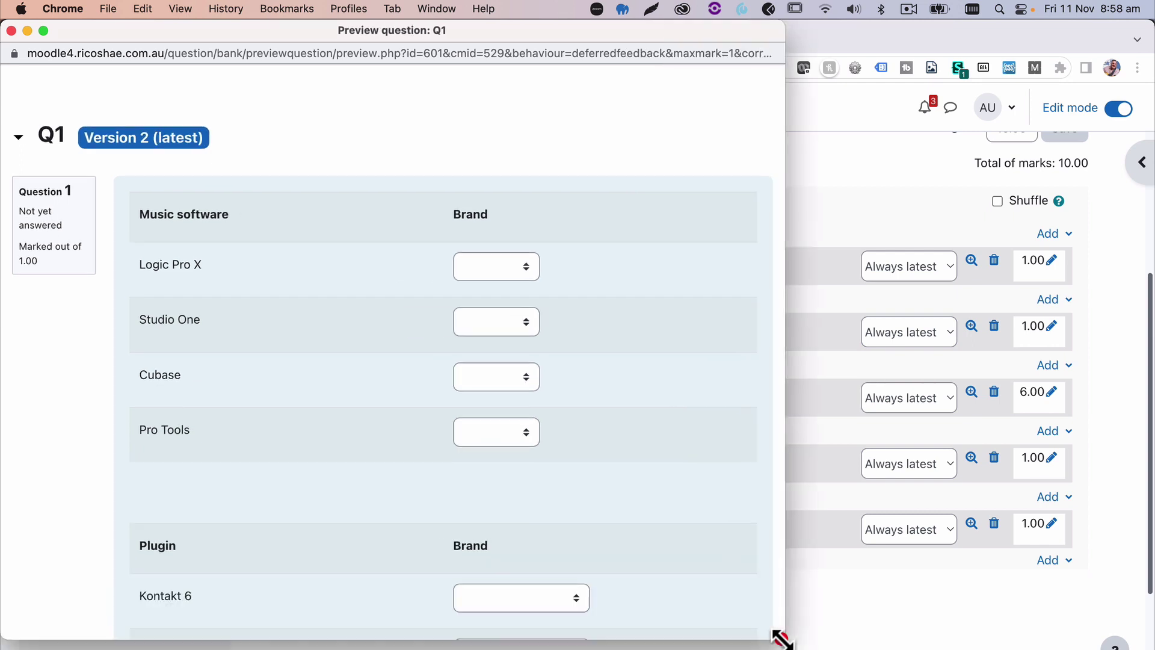
Check the Logic Pro X and Kontakt 6 brand lists show only their own brands, then close the preview.
{"action": "left_click", "coordinate": [492, 265]}
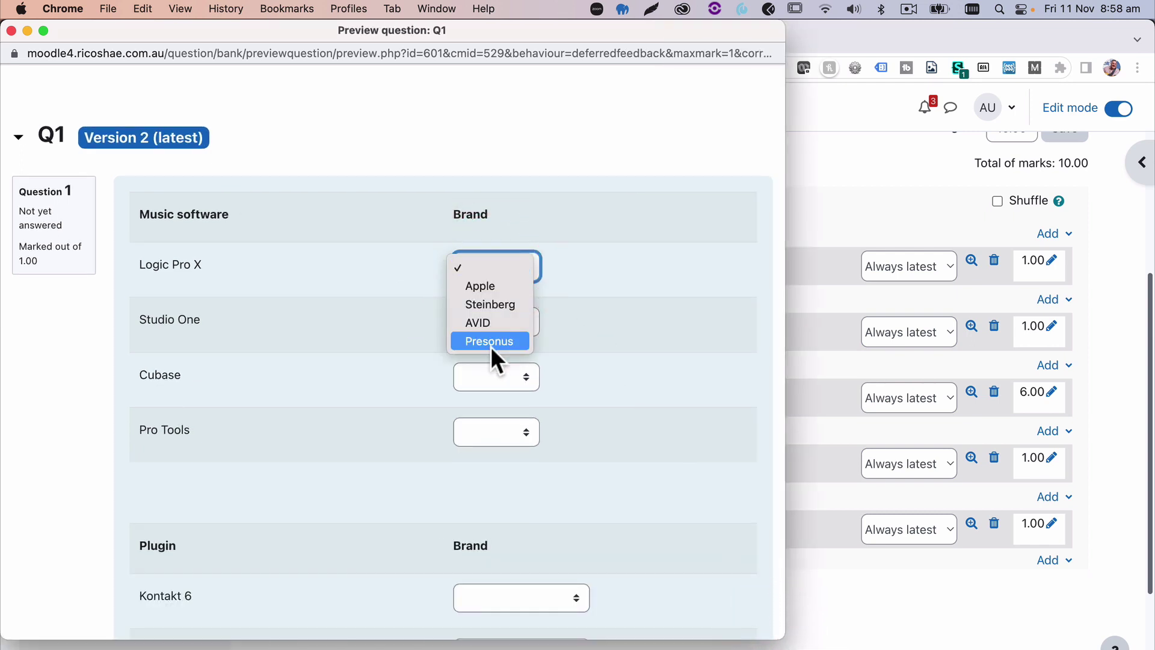
{"action": "left_click", "coordinate": [609, 269]}
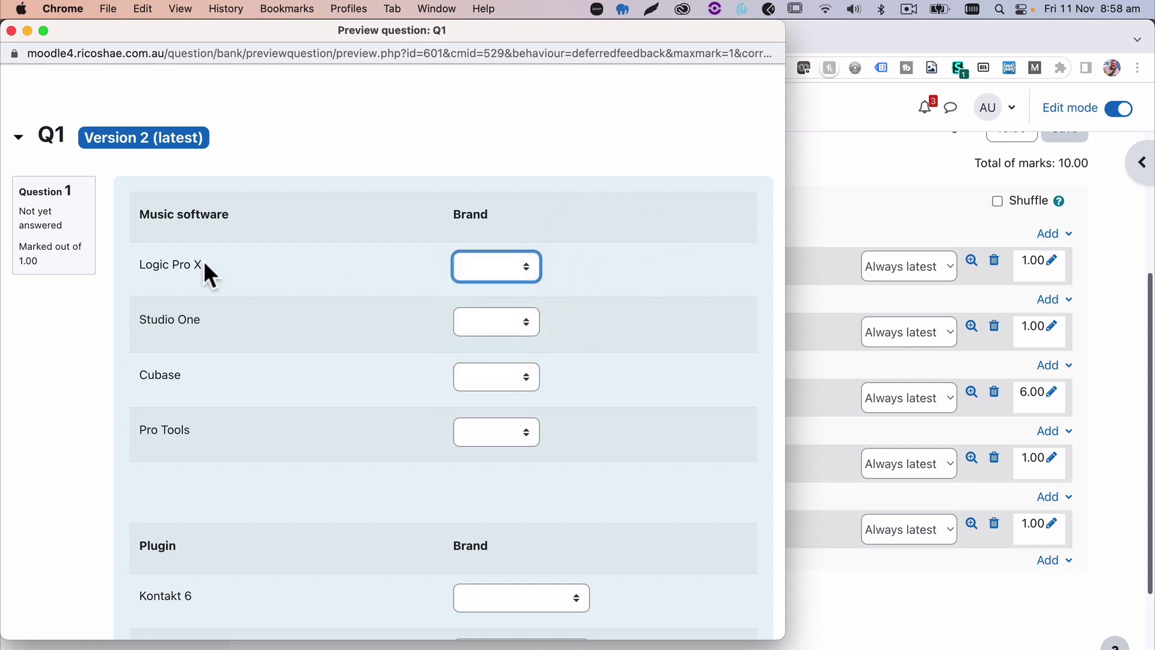
{"action": "left_click", "coordinate": [472, 272]}
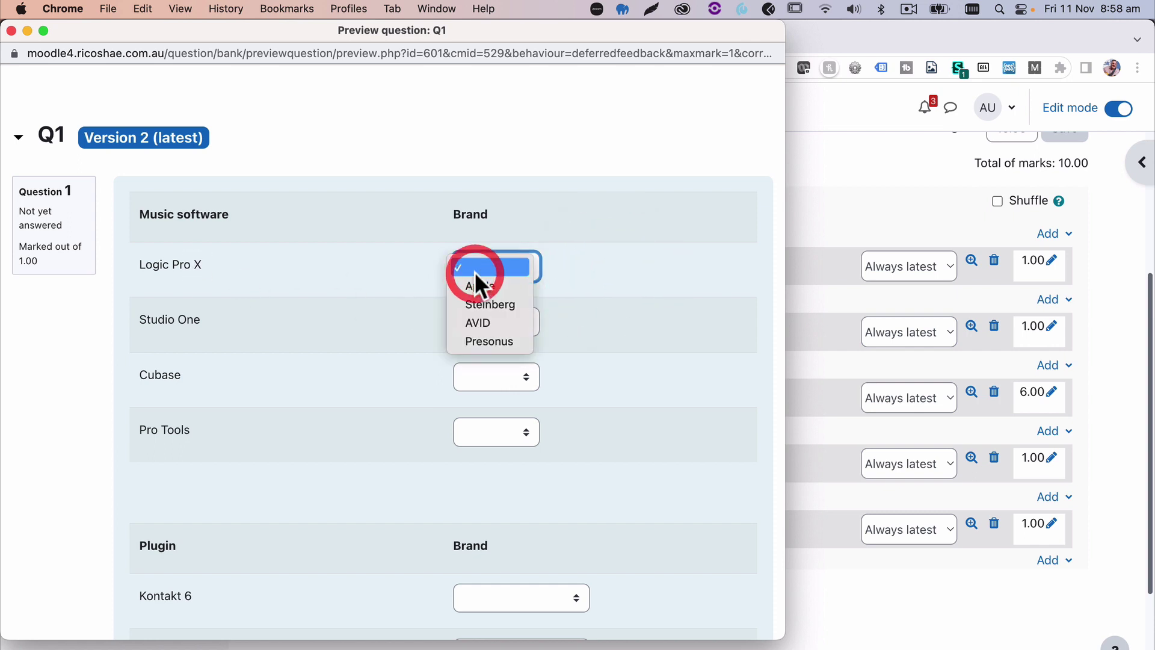
{"action": "left_click", "coordinate": [336, 442]}
{"action": "scroll", "coordinate": [334, 440], "scroll_direction": "down", "scroll_amount": 5}
{"action": "left_click", "coordinate": [463, 364]}
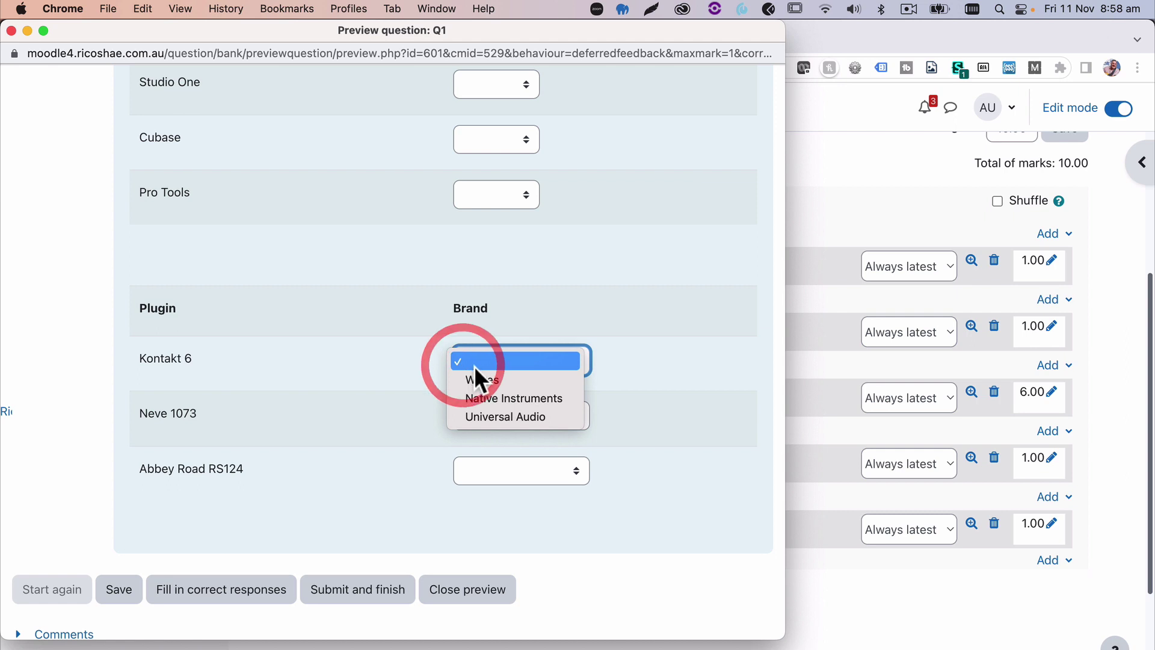
{"action": "left_click", "coordinate": [369, 377]}
{"action": "scroll", "coordinate": [369, 377], "scroll_direction": "up", "scroll_amount": 3}
{"action": "scroll", "coordinate": [370, 380], "scroll_direction": "up", "scroll_amount": 2}
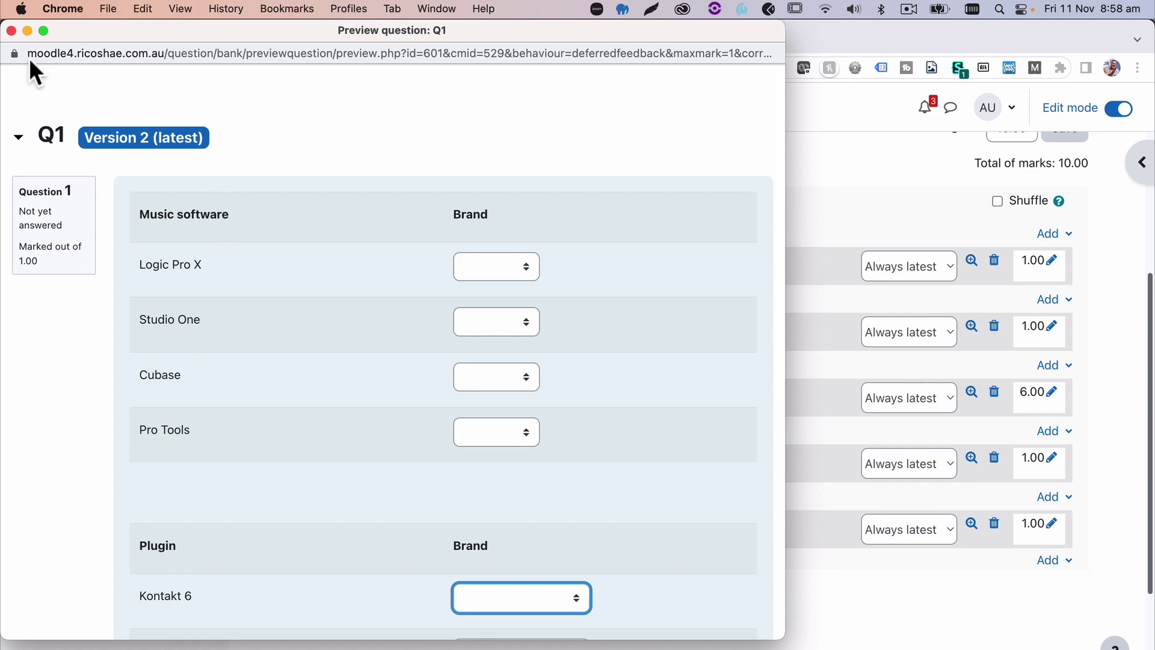
{"action": "left_click", "coordinate": [11, 31]}
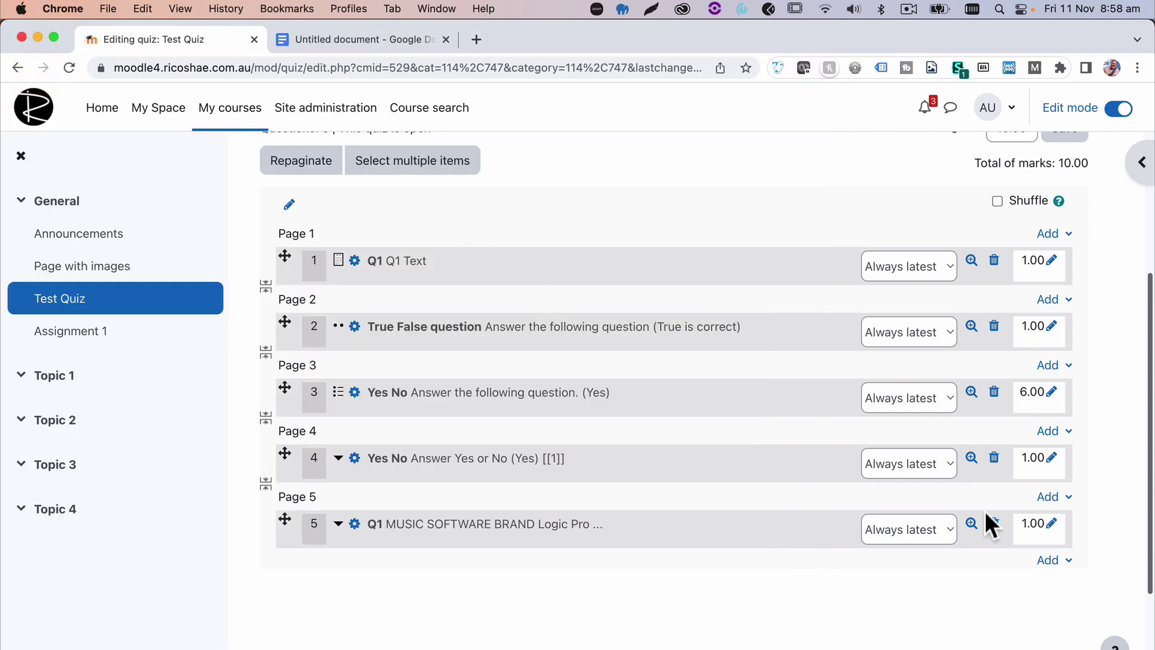
Open question 5 for editing and enter its question text.
{"action": "left_click", "coordinate": [353, 526]}
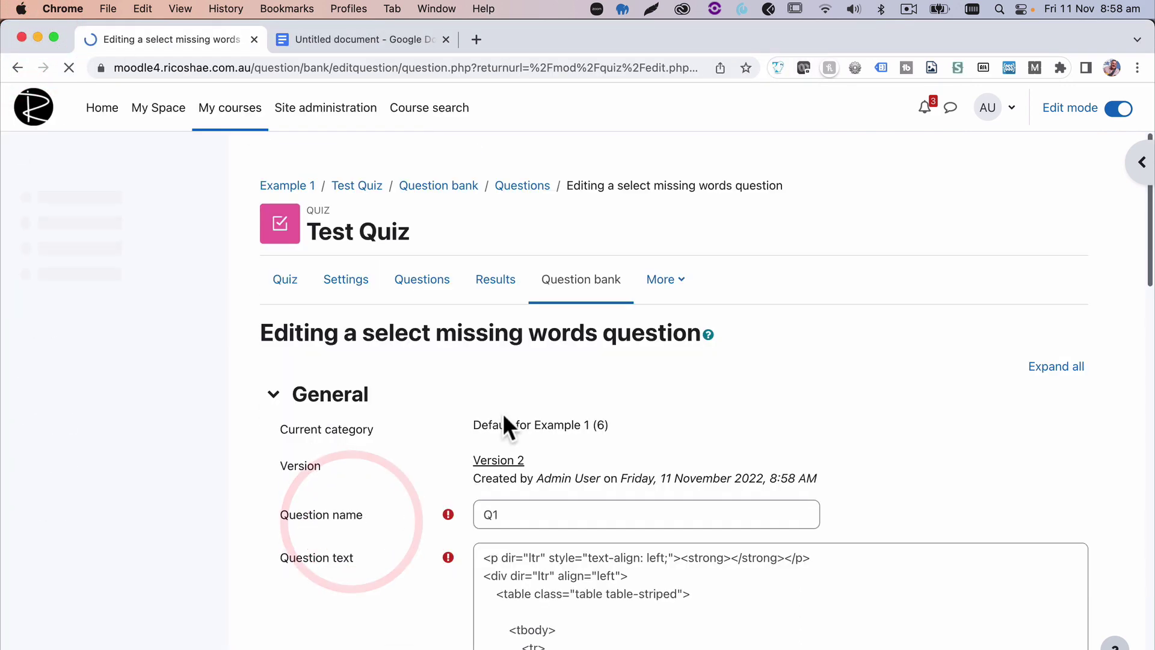
{"action": "scroll", "coordinate": [503, 412], "scroll_direction": "down", "scroll_amount": 5}
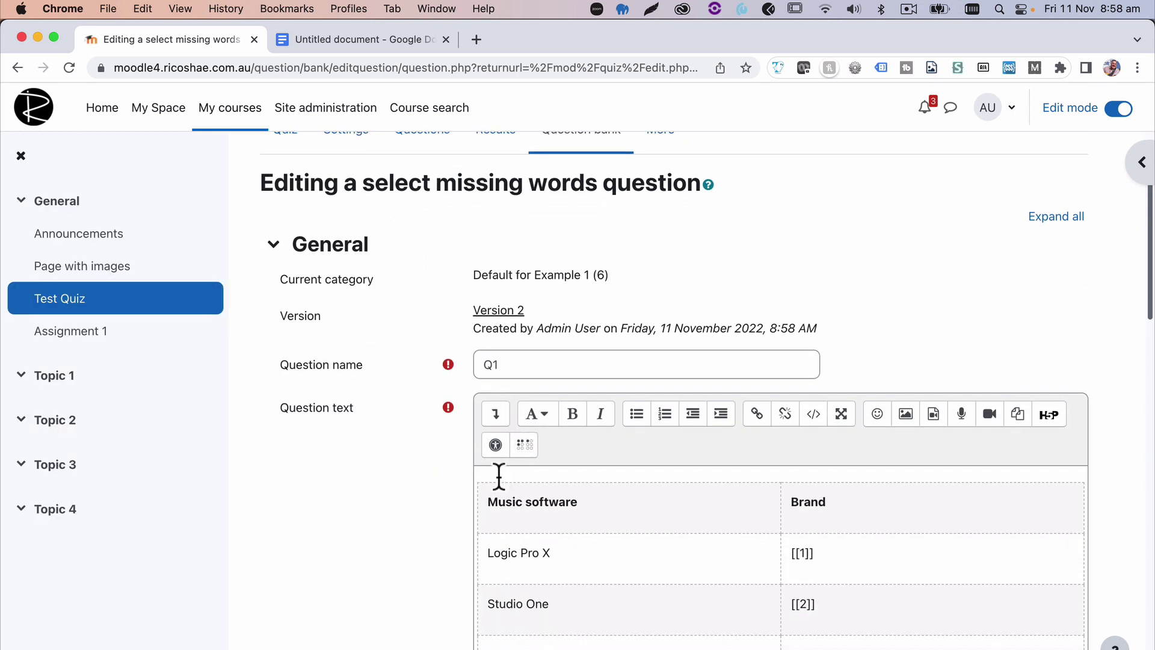
{"action": "left_click", "coordinate": [499, 476]}
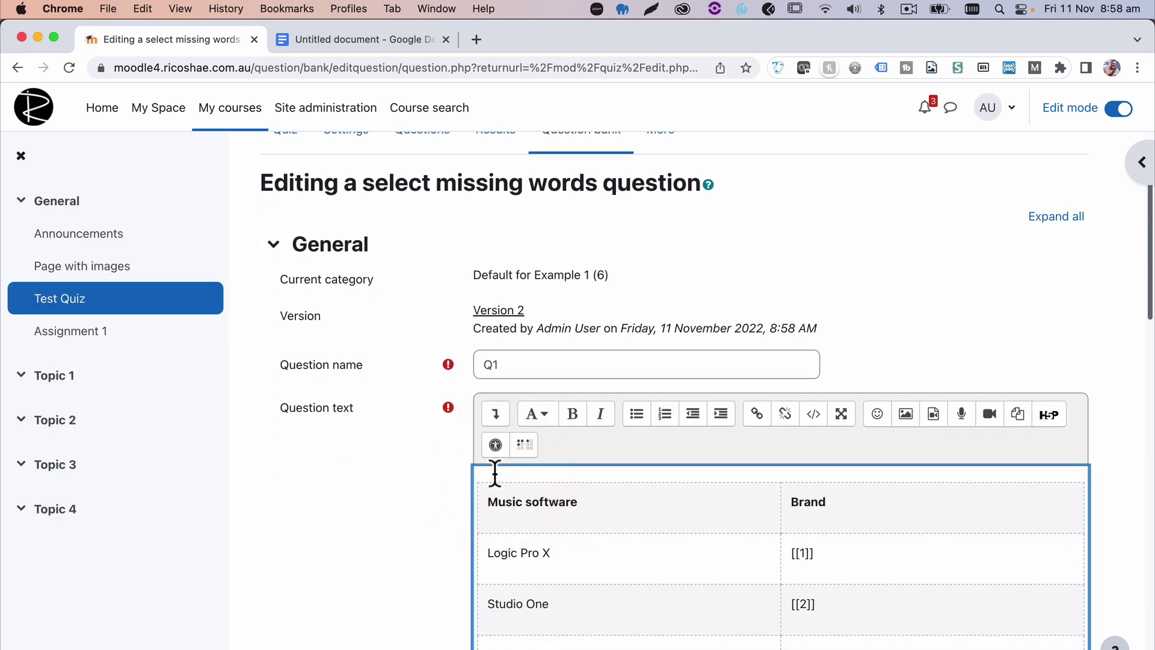
{"action": "scroll", "coordinate": [494, 474], "scroll_direction": "down", "scroll_amount": 2}
{"action": "scroll", "coordinate": [781, 545], "scroll_direction": "up", "scroll_amount": 1}
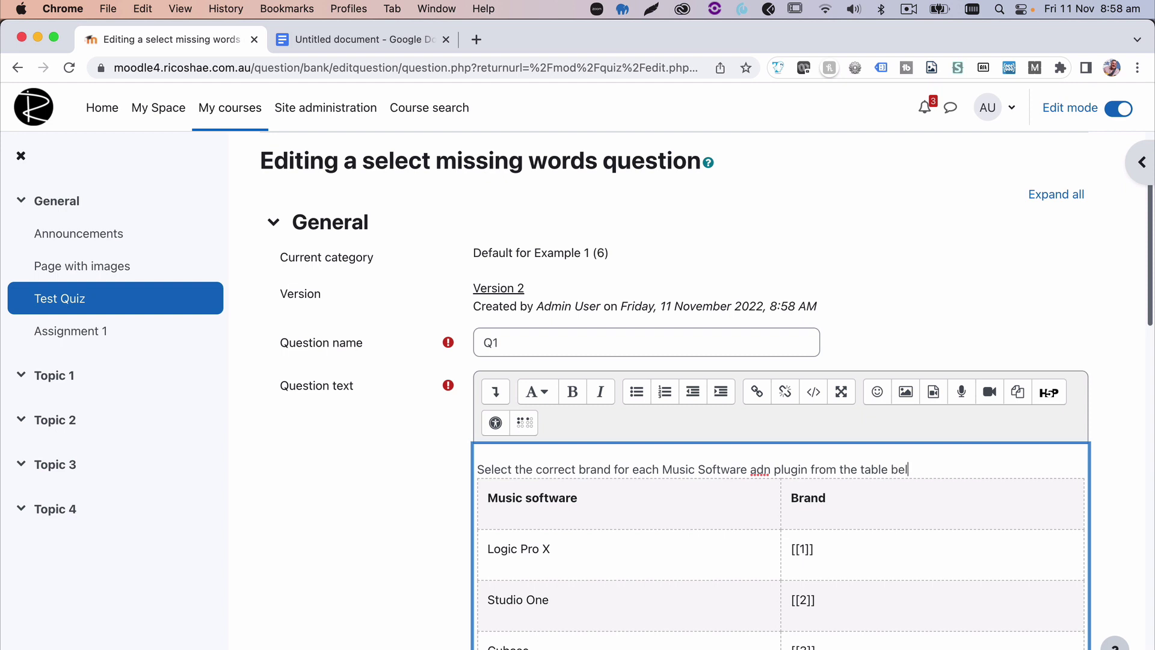
Correct 'an plugin' to 'and plugin', style the instruction line as Paragraph, and save.
{"action": "left_click", "coordinate": [756, 470]}
{"action": "type", "text": "d"}
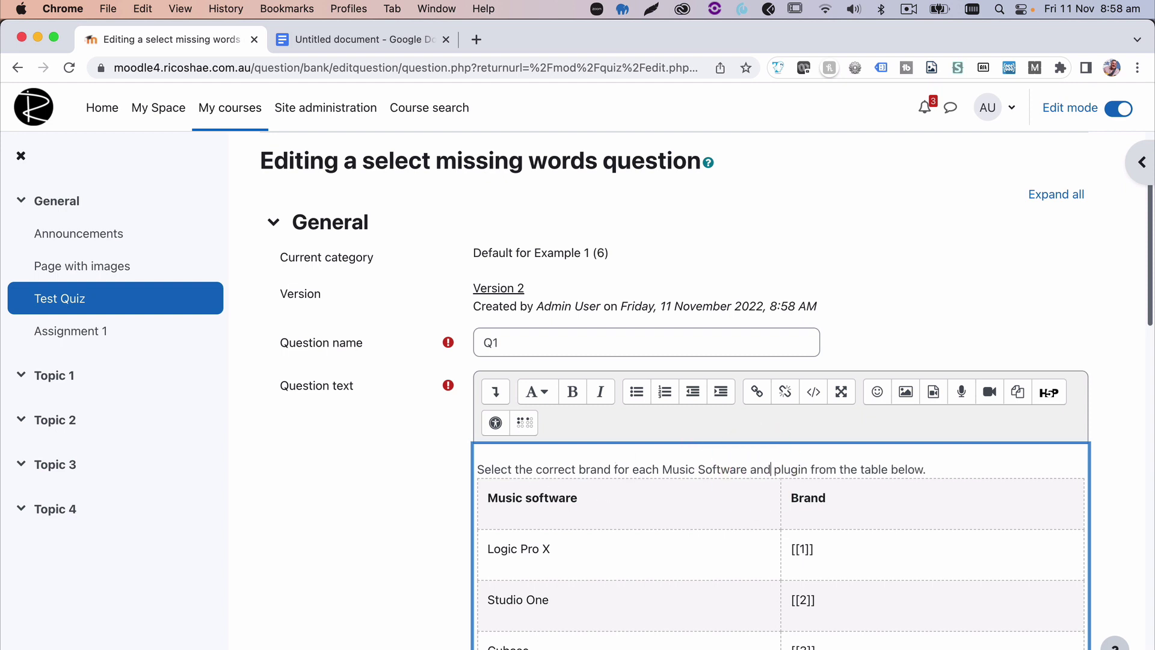
{"action": "left_click", "coordinate": [928, 468]}
{"action": "left_click", "coordinate": [549, 491]}
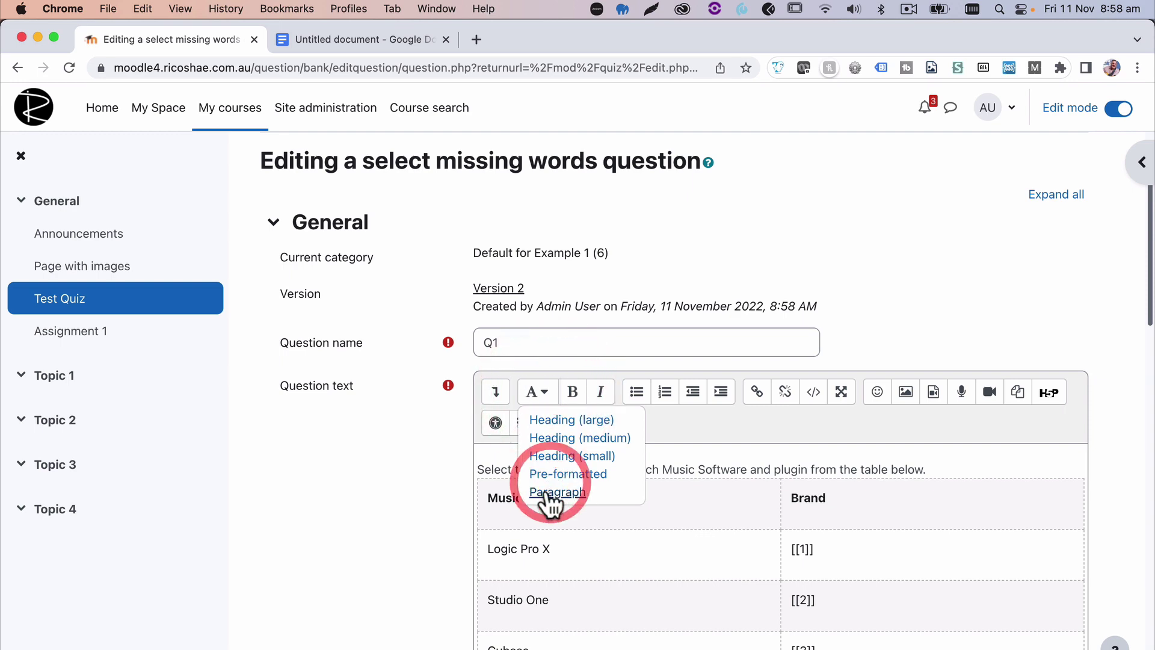
{"action": "scroll", "coordinate": [340, 490], "scroll_direction": "down", "scroll_amount": 15}
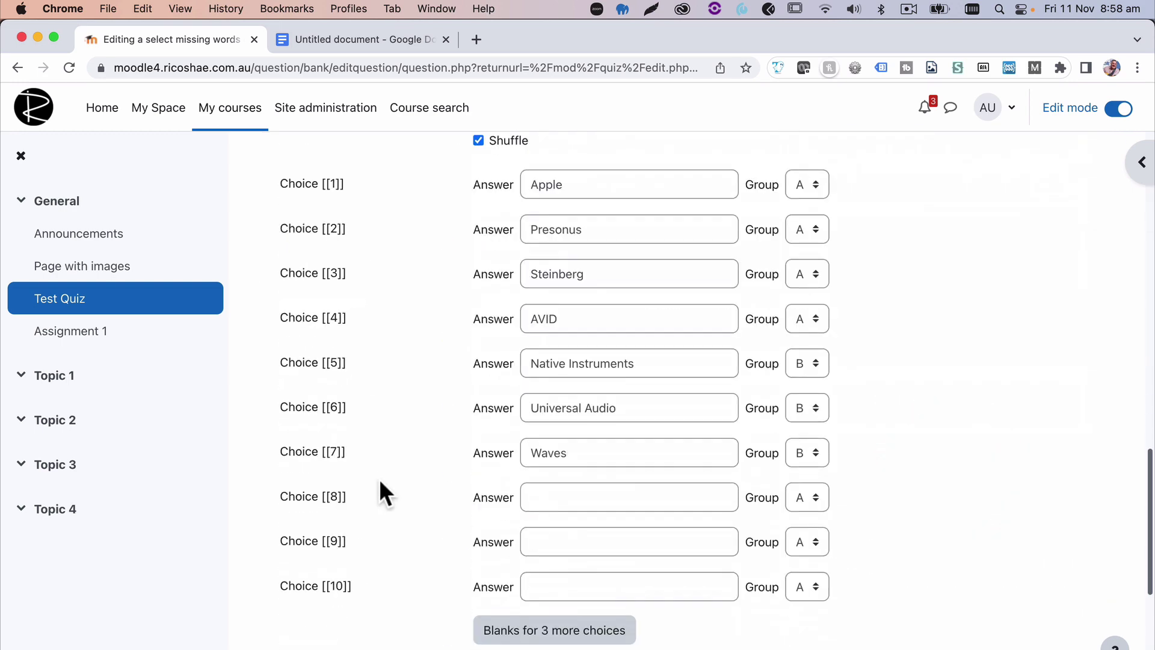
{"action": "scroll", "coordinate": [400, 598], "scroll_direction": "down", "scroll_amount": 5}
{"action": "left_click", "coordinate": [529, 519]}
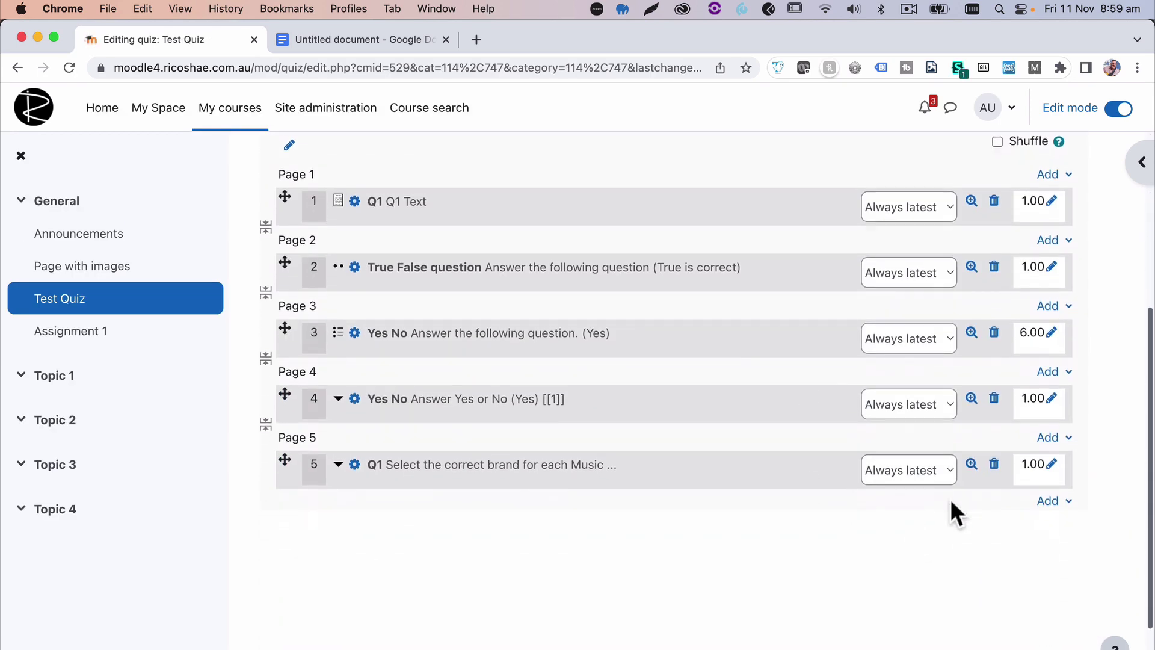
{"action": "left_click", "coordinate": [971, 464]}
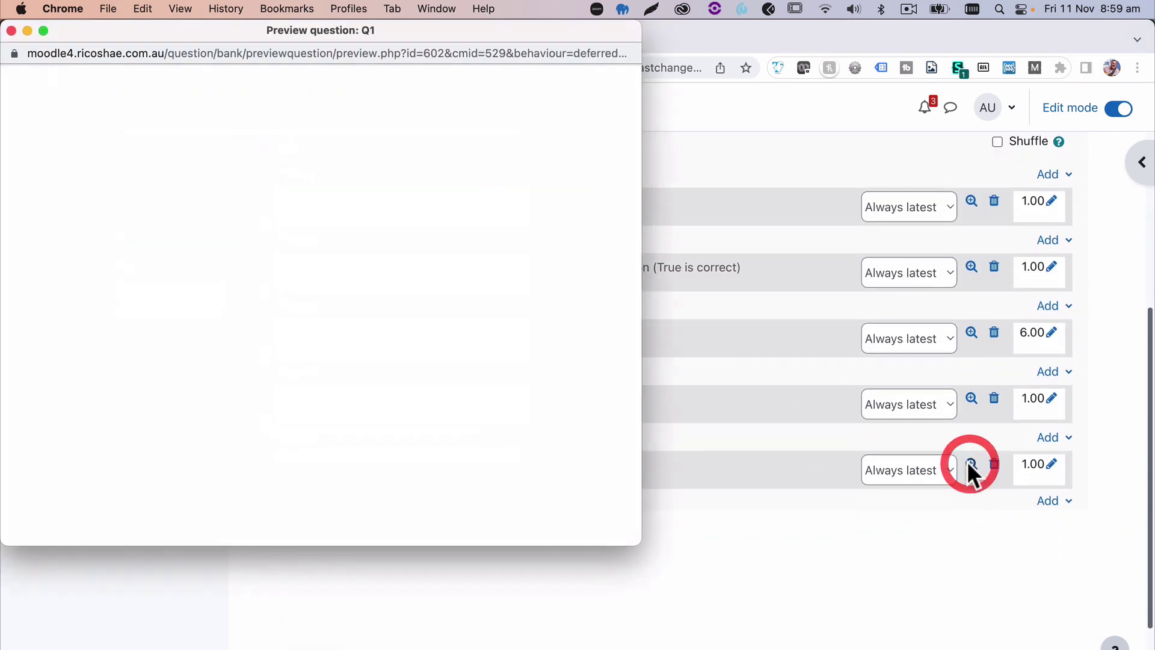
{"action": "left_click_drag", "start_coordinate": [639, 543], "coordinate": [953, 640]}
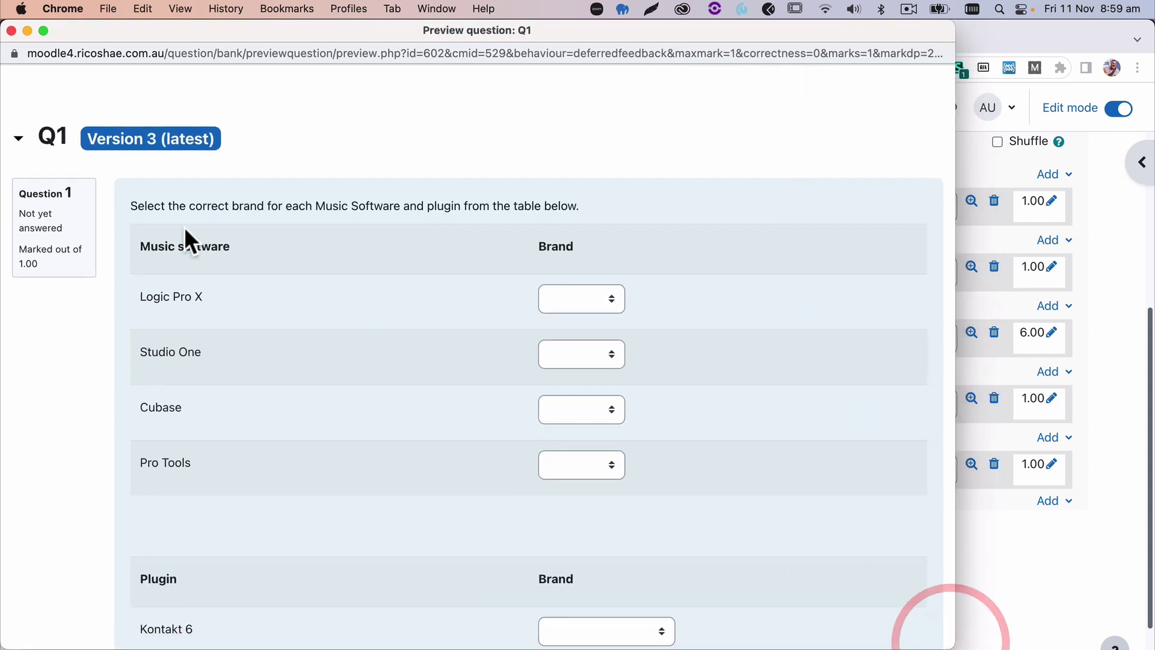
{"action": "triple_click", "coordinate": [171, 200]}
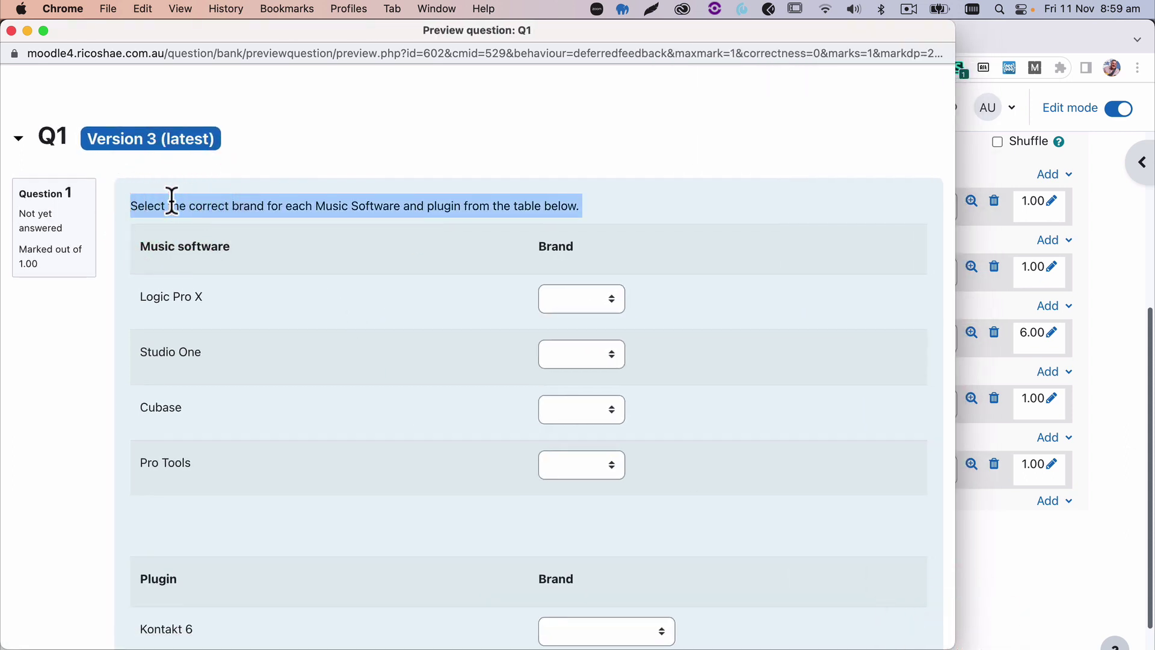
{"action": "left_click", "coordinate": [532, 209]}
{"action": "scroll", "coordinate": [746, 388], "scroll_direction": "down", "scroll_amount": 5}
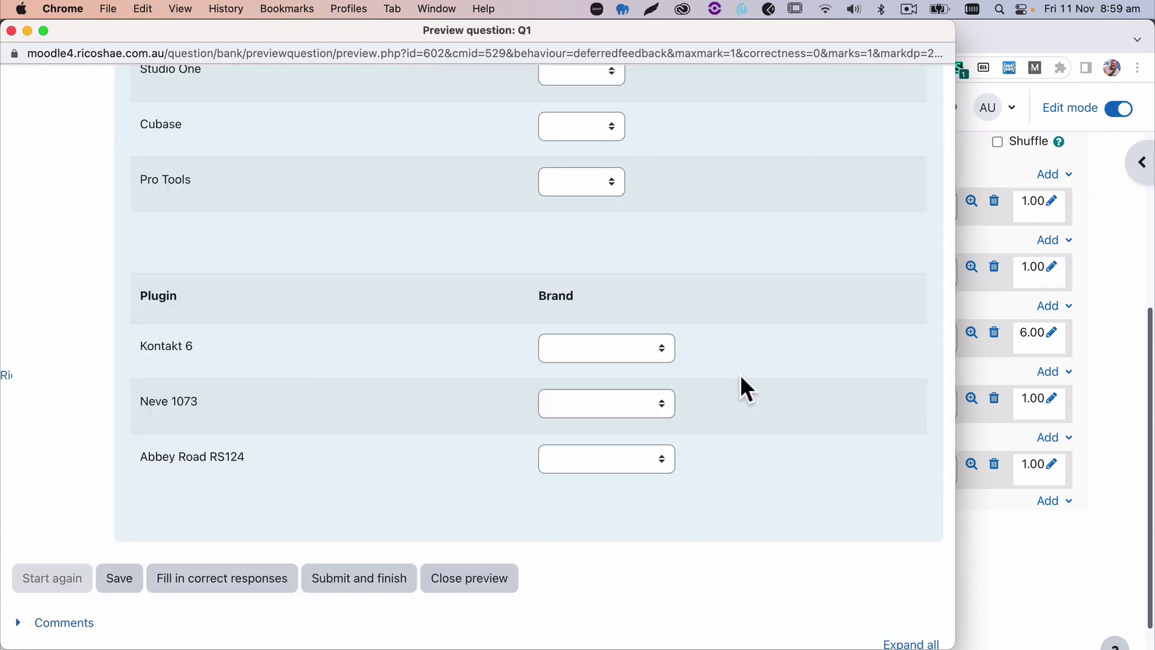
{"action": "scroll", "coordinate": [746, 388], "scroll_direction": "up", "scroll_amount": 4}
{"action": "scroll", "coordinate": [745, 388], "scroll_direction": "up", "scroll_amount": 1}
{"action": "scroll", "coordinate": [746, 388], "scroll_direction": "down", "scroll_amount": 3}
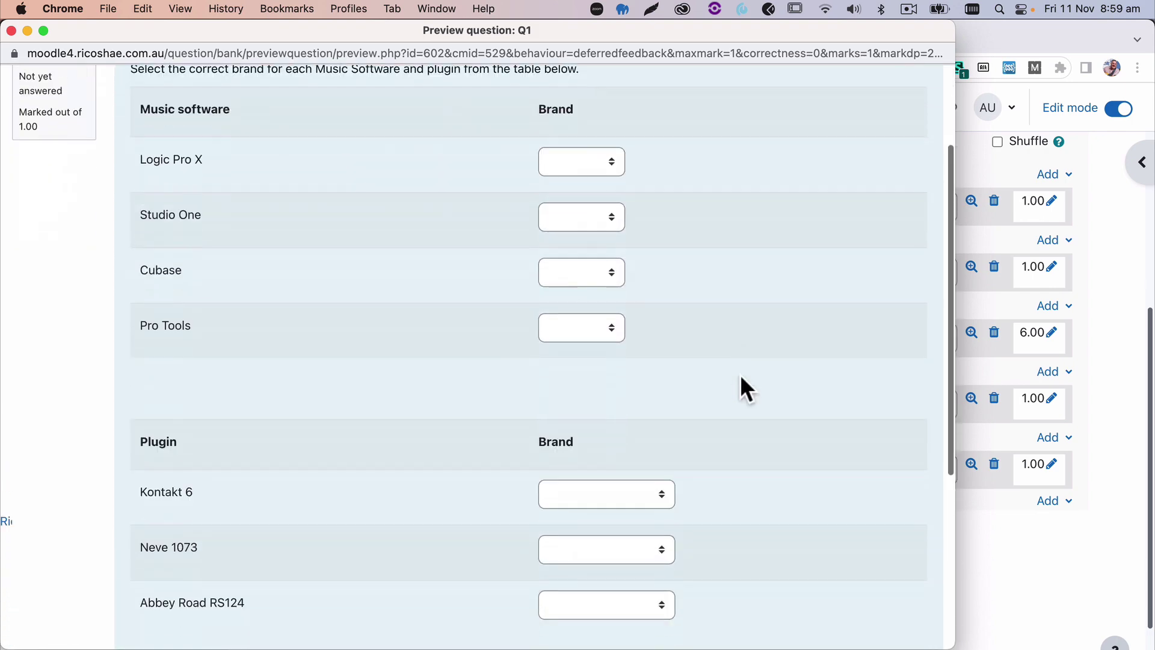
{"action": "scroll", "coordinate": [746, 388], "scroll_direction": "up", "scroll_amount": 3}
{"action": "left_click", "coordinate": [11, 30]}
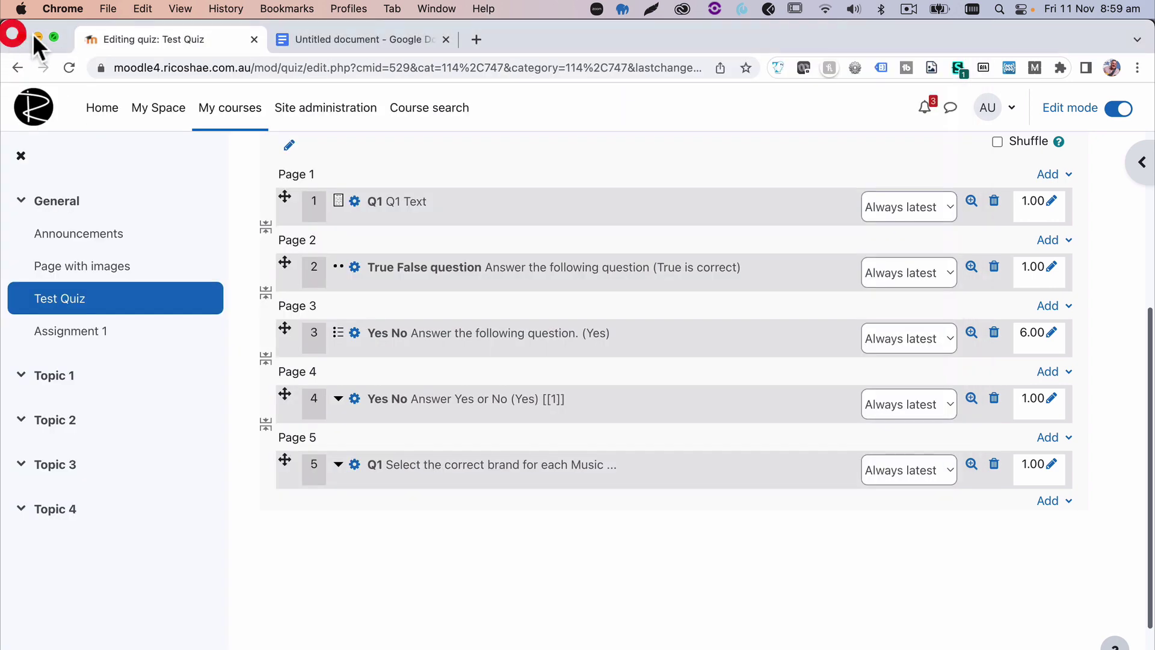
Switch to the Untitled Google Docs document and place the cursor after Cubase in the first table.
{"action": "left_click", "coordinate": [329, 41]}
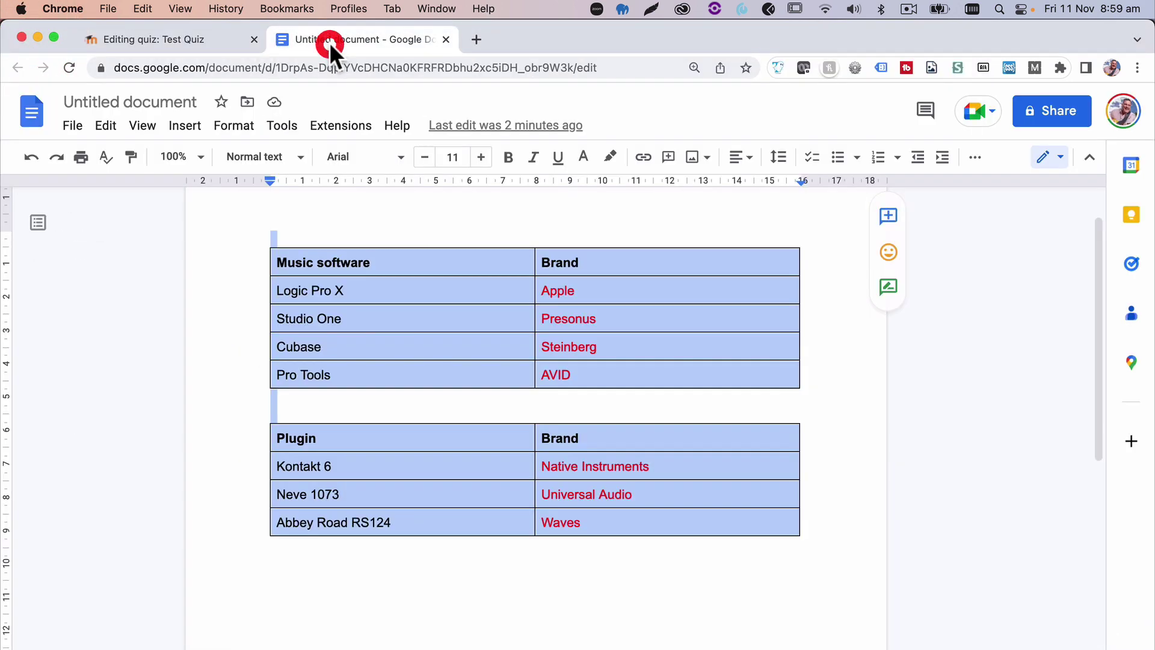
{"action": "left_click", "coordinate": [439, 340]}
{"action": "left_click", "coordinate": [405, 348]}
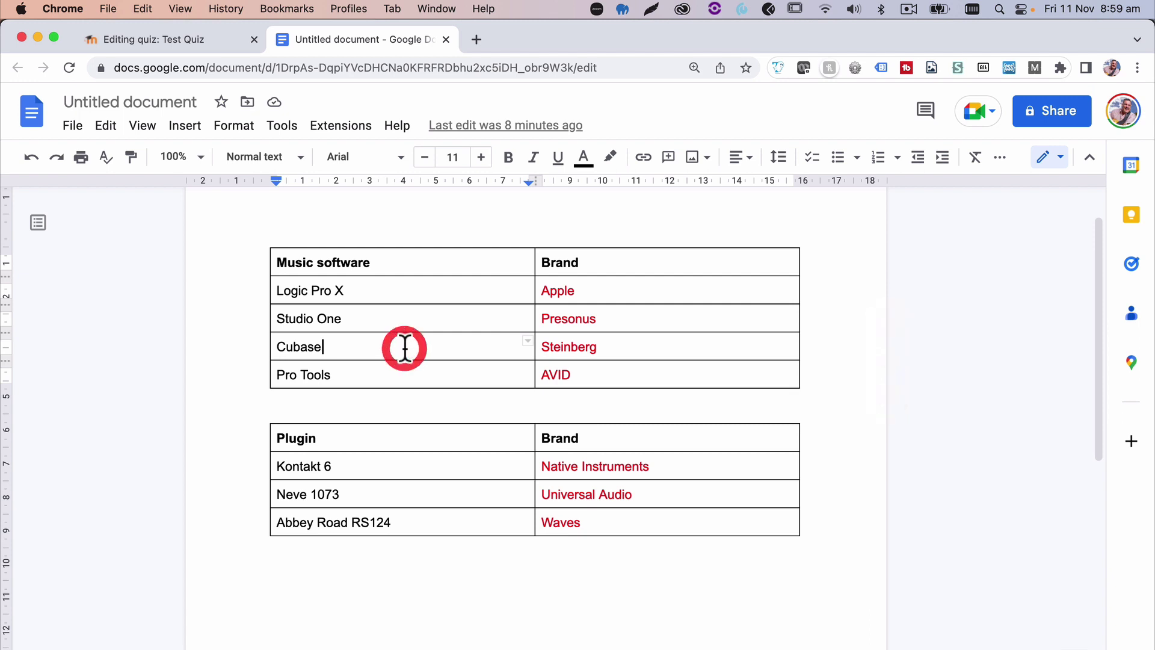